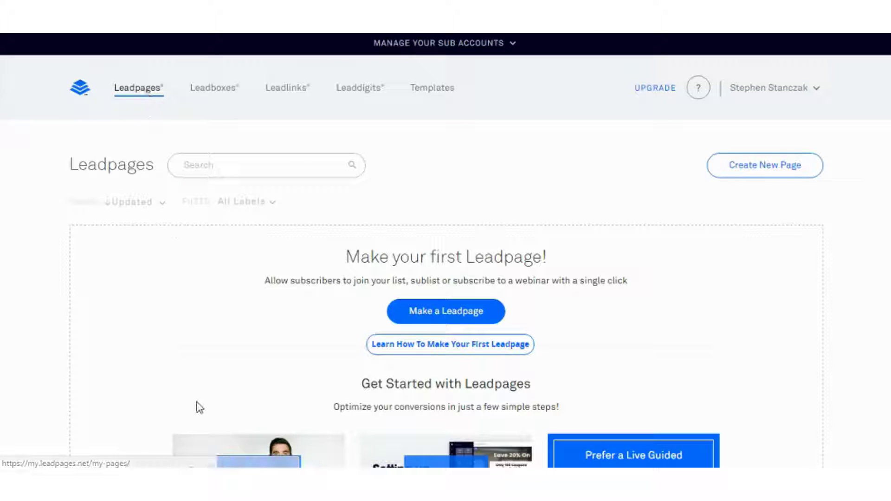
View the Leadboxes and Leadlinks sections, and open the template library
left_click(205, 90)
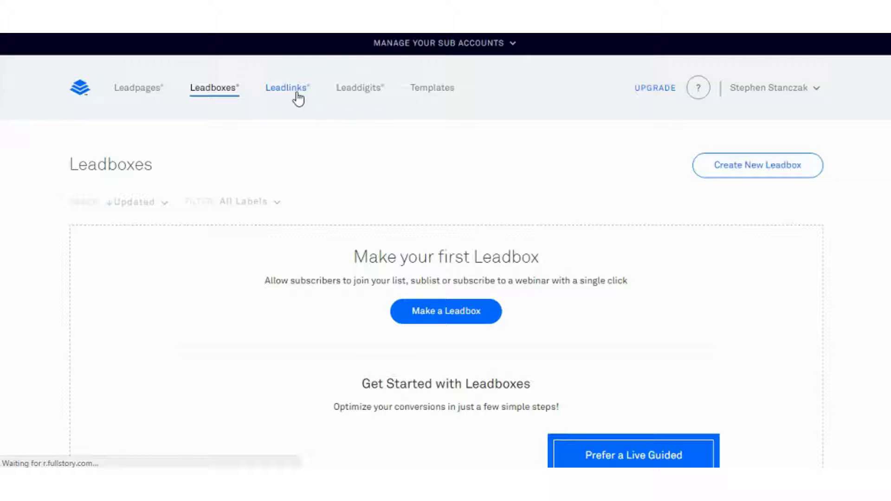
left_click(312, 93)
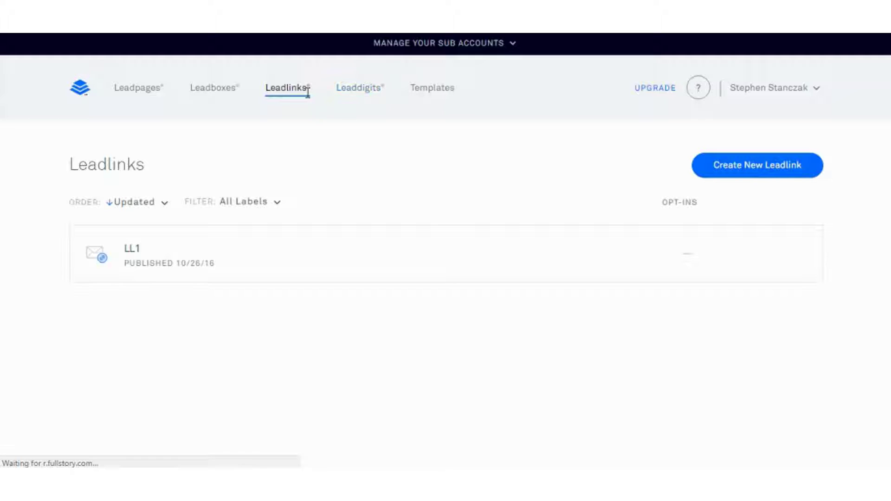
left_click(430, 90)
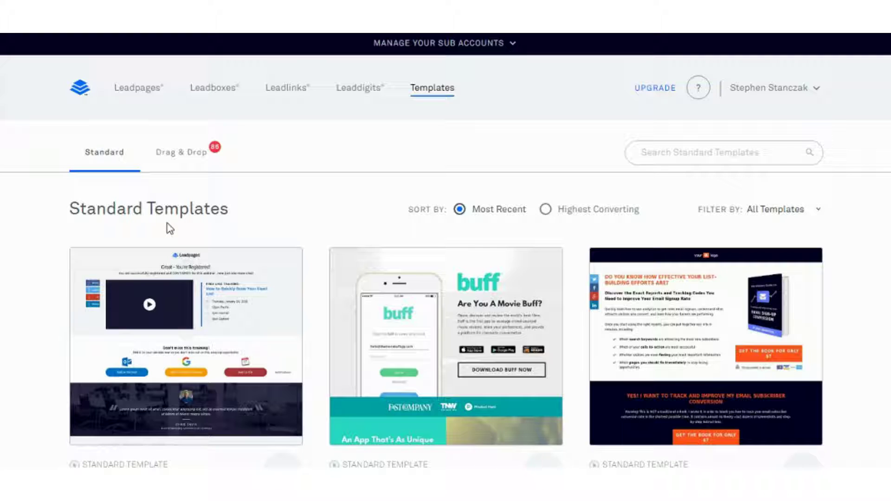
View the Drag & Drop templates, dismissing the builder introduction, and return to the Standard templates
left_click(178, 157)
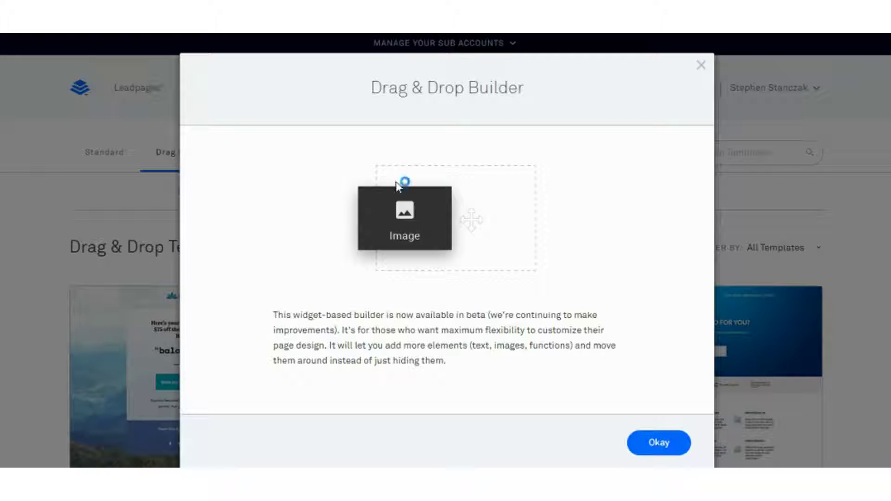
left_click(701, 66)
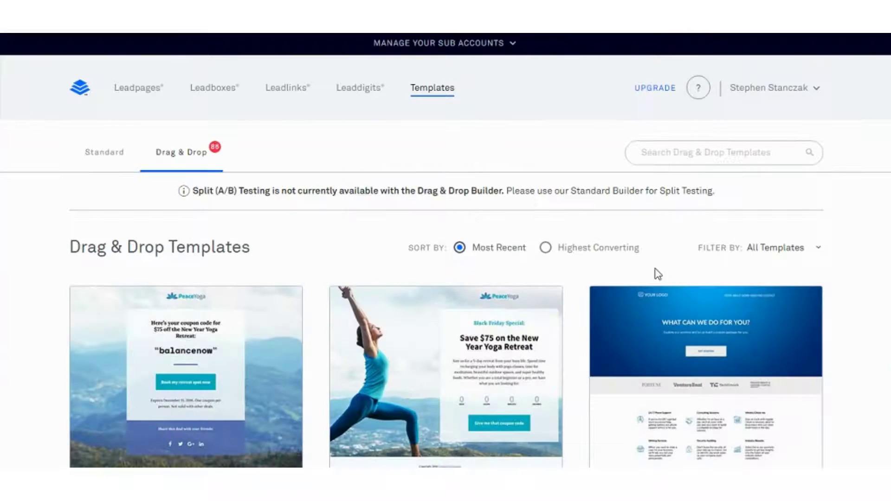
mouse_move(648, 299)
left_click(139, 178)
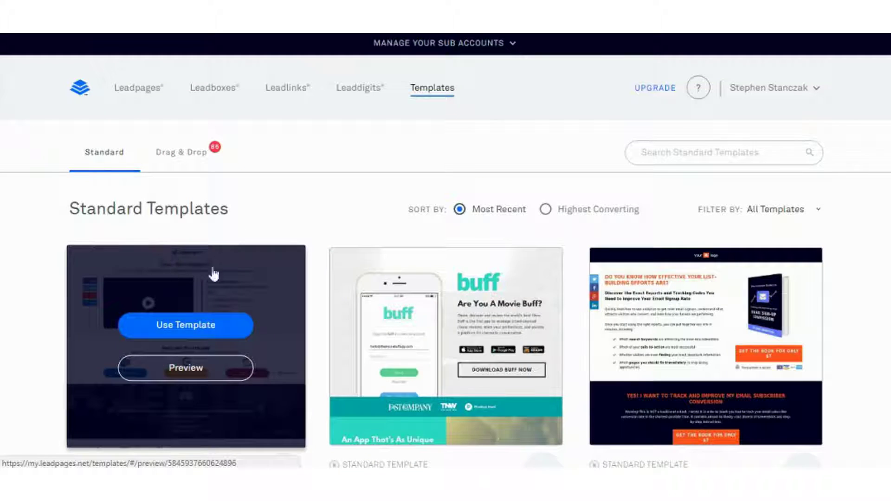
Browse the first page of Standard templates down to its end
scroll(449, 332, "down", 4)
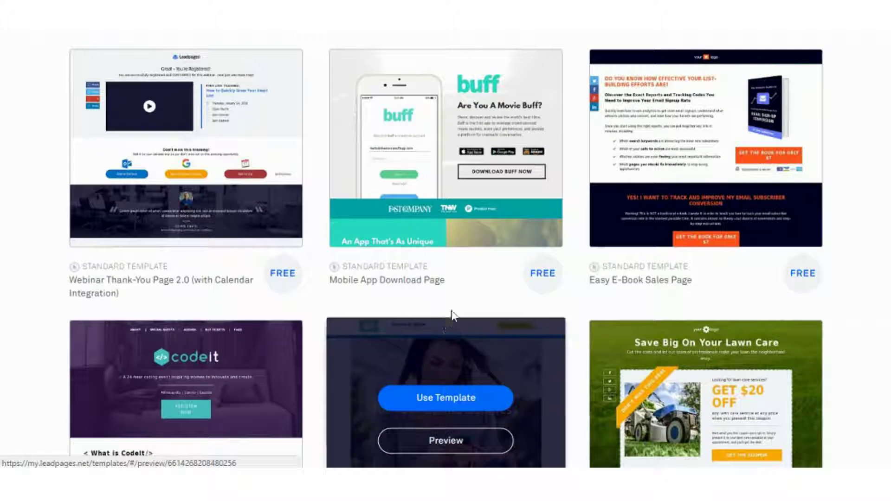
scroll(450, 325, "down", 3)
scroll(873, 409, "down", 6)
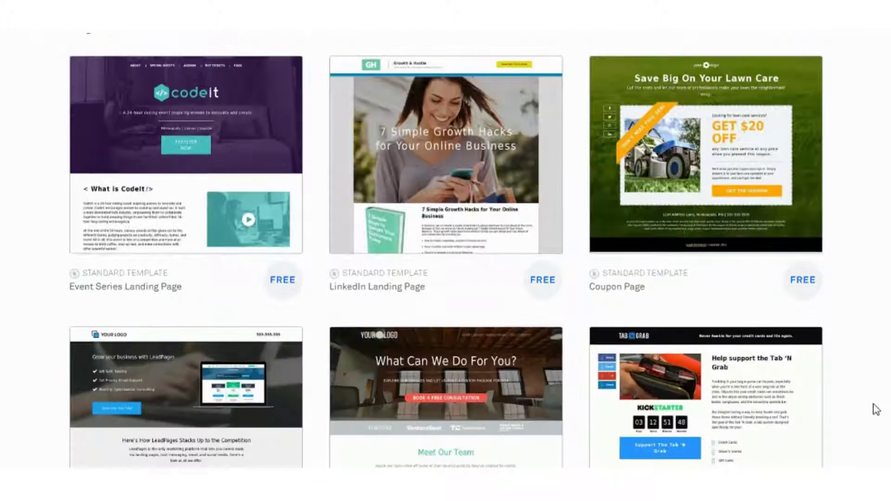
scroll(875, 409, "down", 1)
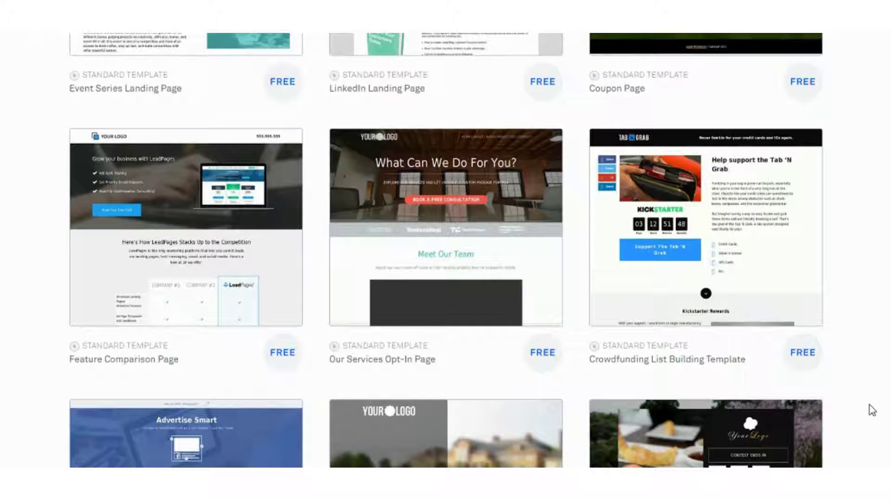
scroll(871, 411, "down", 2)
scroll(870, 411, "down", 4)
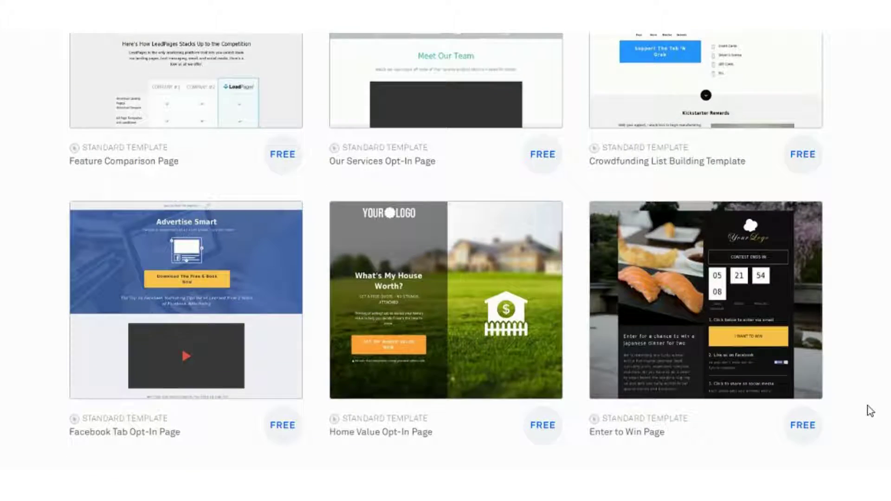
scroll(854, 411, "down", 1)
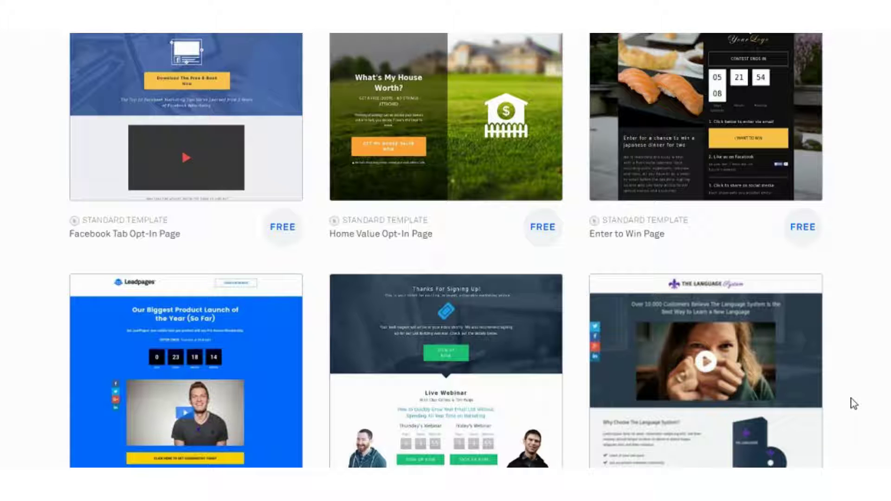
mouse_move(806, 374)
scroll(806, 374, "down", 2)
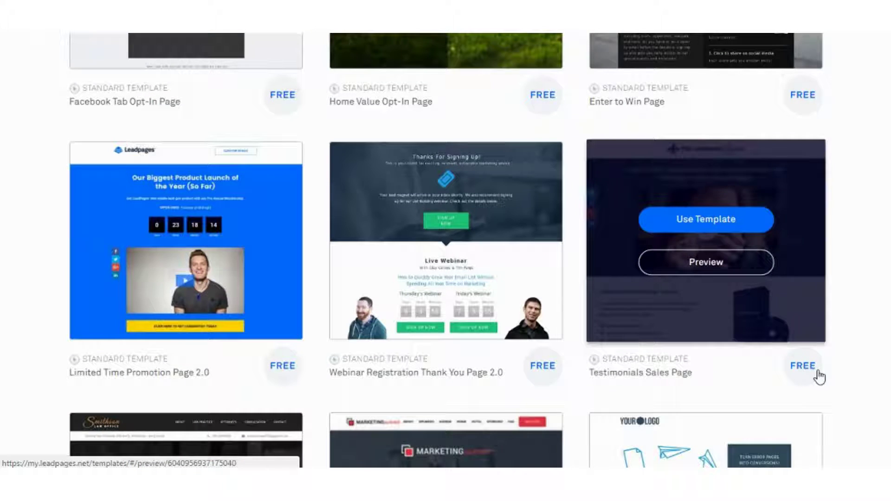
scroll(820, 377, "down", 2)
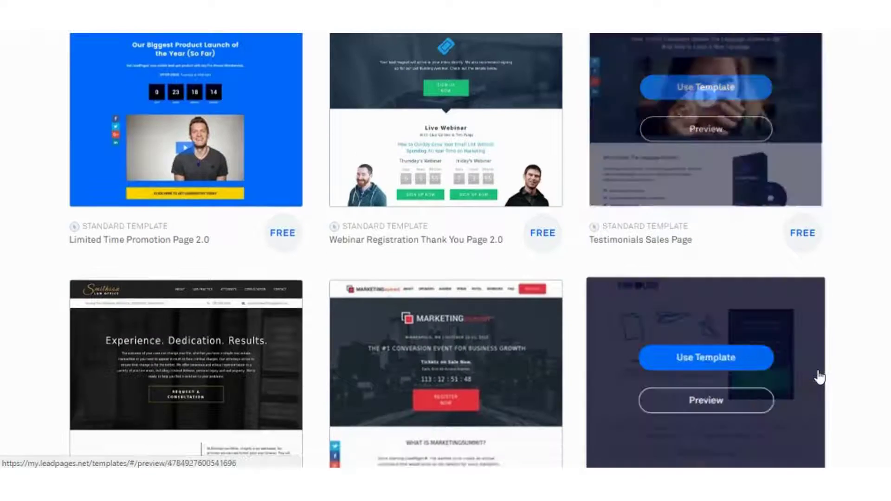
scroll(821, 375, "down", 1)
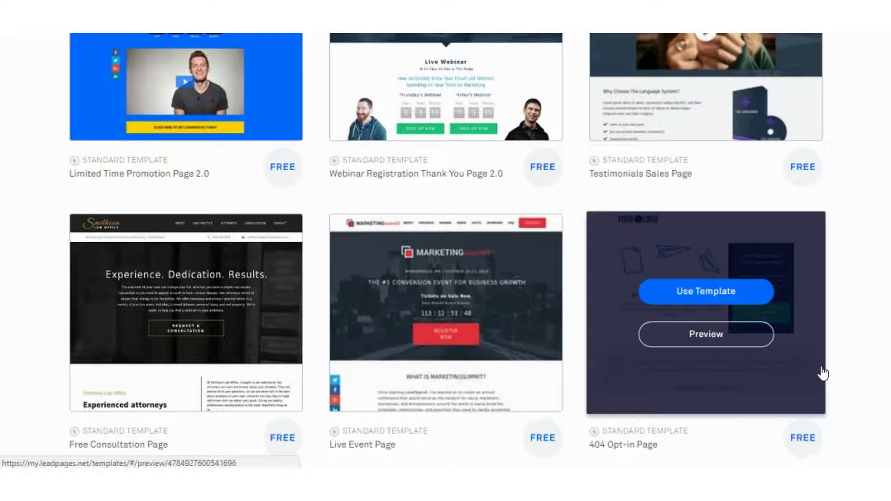
scroll(823, 373, "down", 2)
scroll(822, 373, "down", 1)
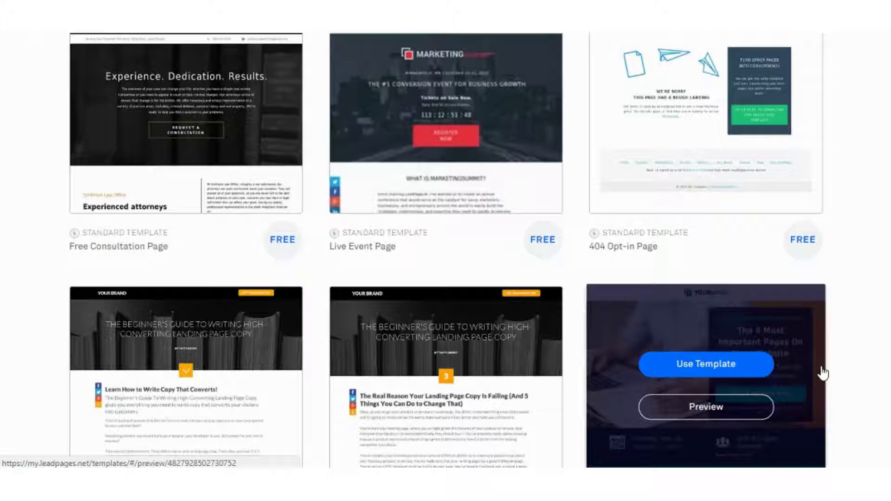
scroll(823, 373, "down", 2)
scroll(823, 373, "down", 1)
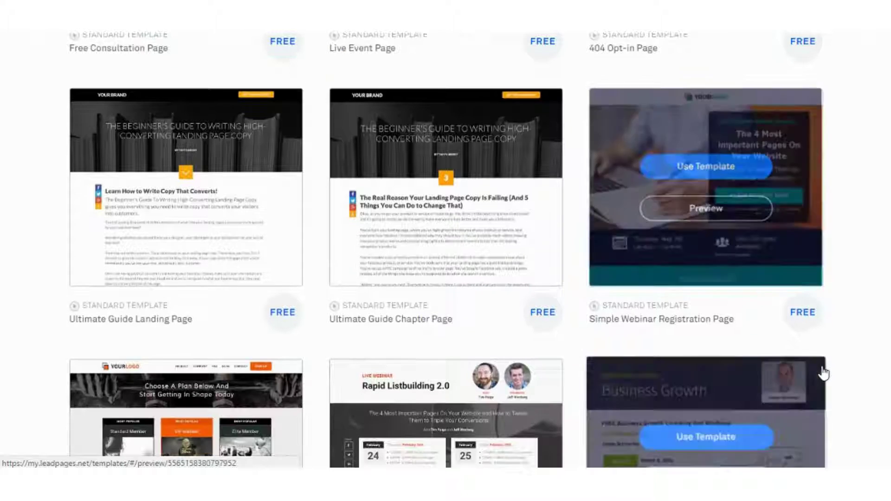
scroll(823, 373, "down", 1)
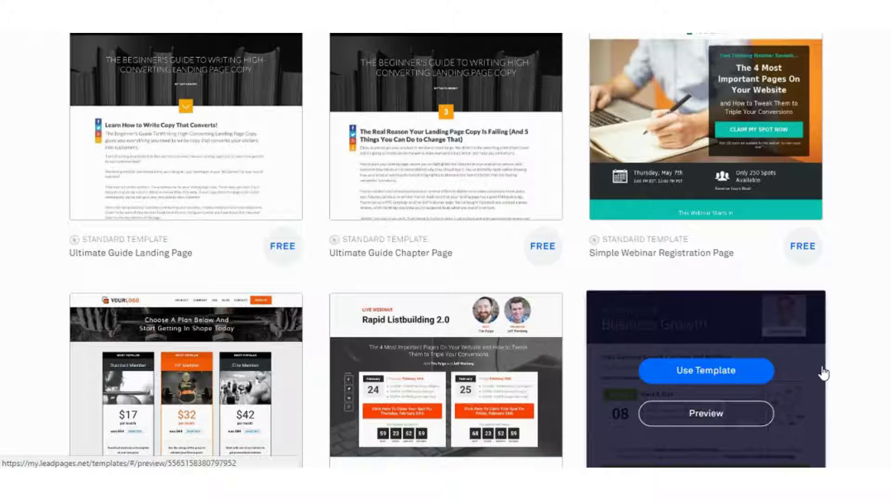
scroll(823, 373, "down", 2)
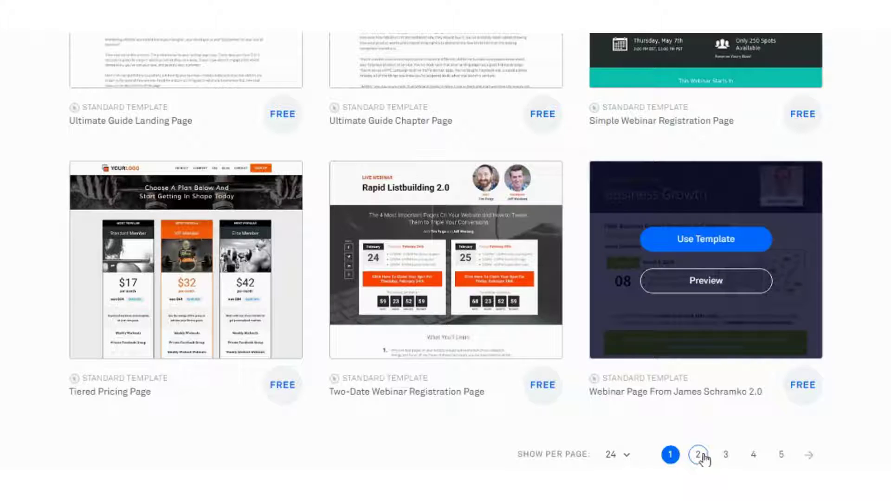
Open page 2 of the Standard templates and browse it from the end back to the beginning
left_click(700, 456)
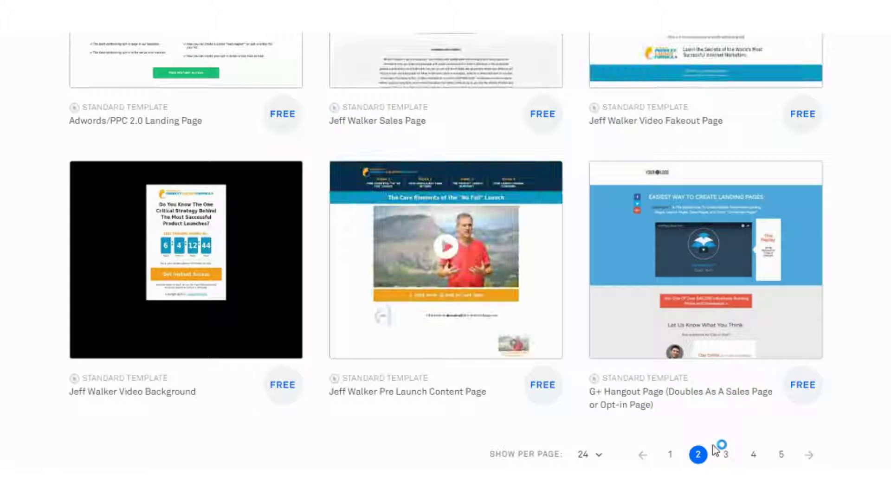
mouse_move(756, 406)
scroll(758, 406, "up", 6)
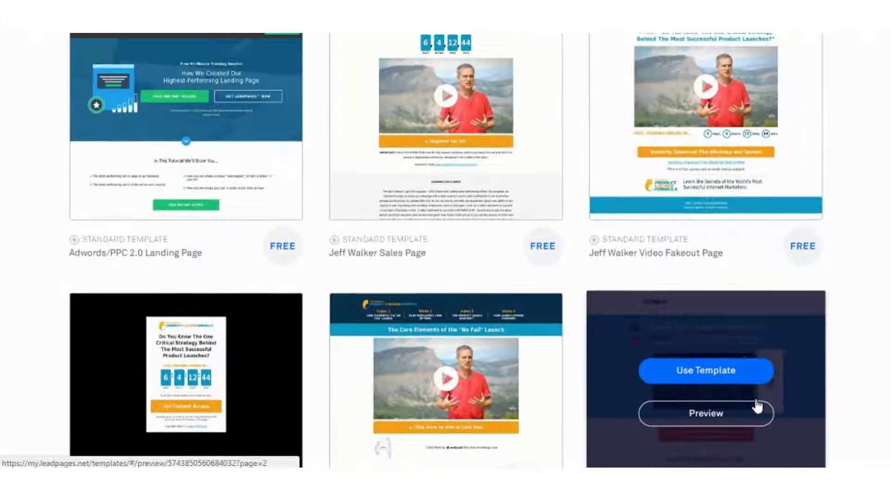
scroll(759, 405, "up", 4)
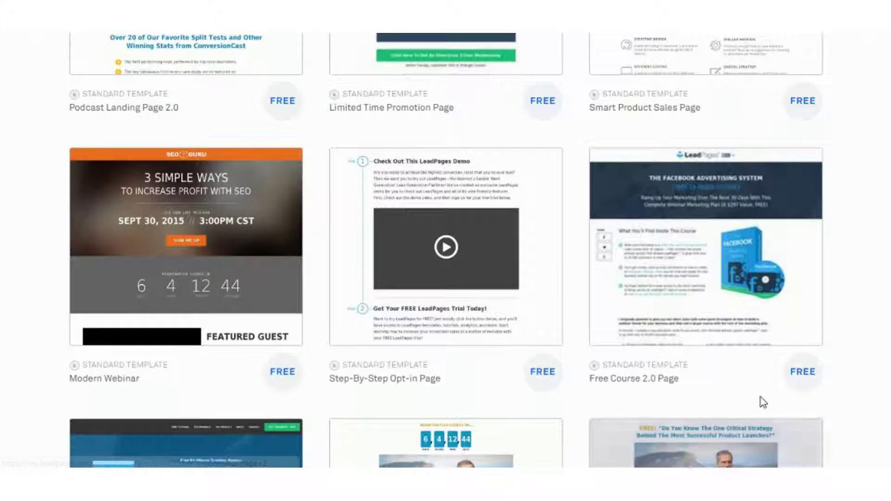
mouse_move(764, 381)
scroll(764, 380, "up", 5)
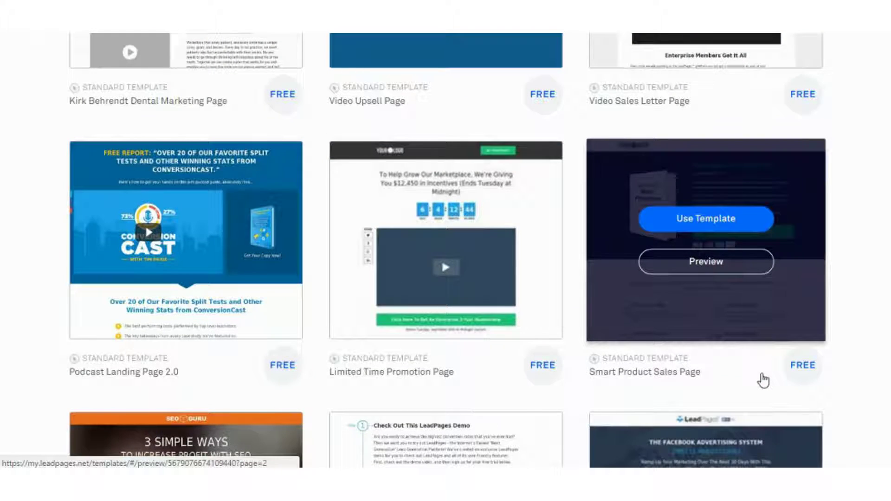
scroll(764, 381, "up", 4)
scroll(764, 381, "up", 1)
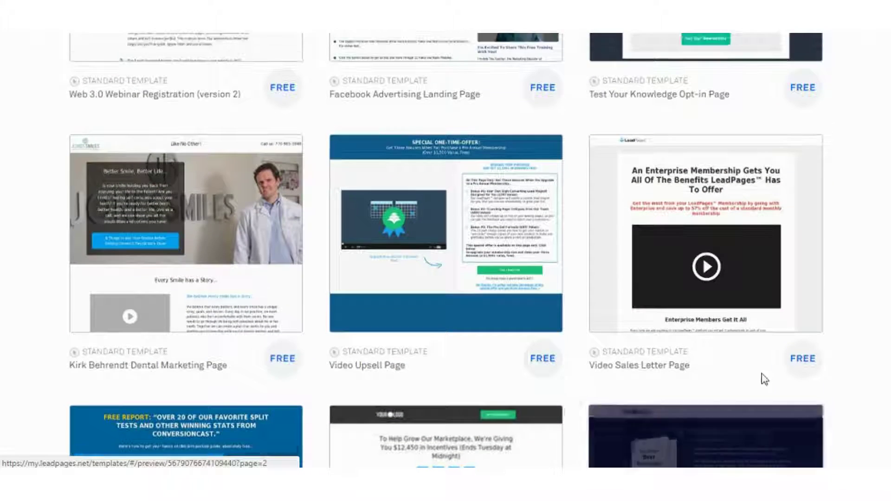
scroll(762, 377, "up", 1)
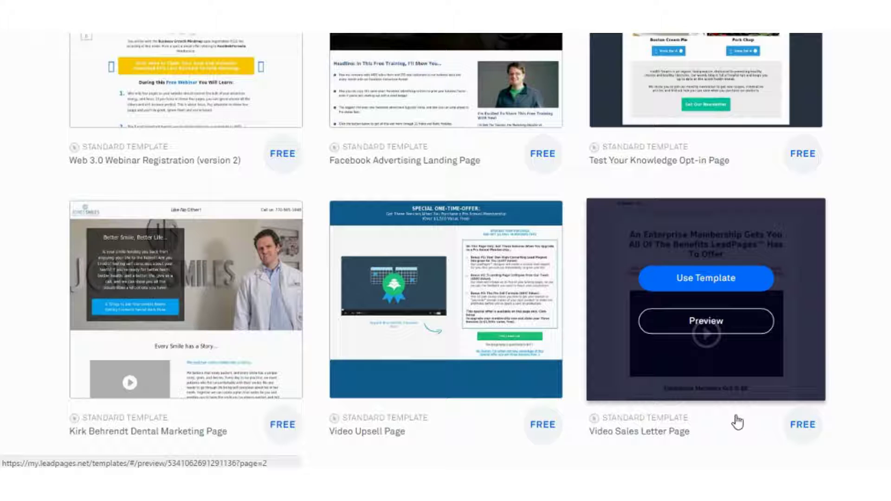
scroll(724, 420, "up", 2)
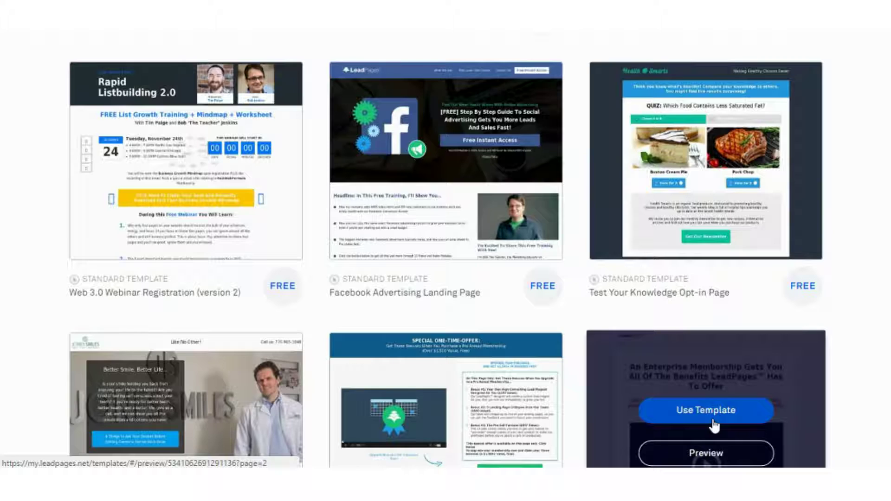
scroll(715, 425, "up", 7)
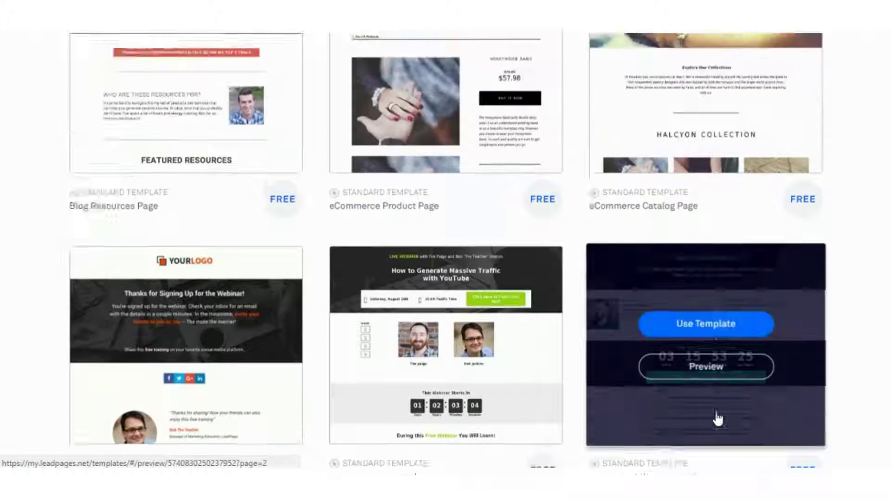
scroll(718, 419, "up", 2)
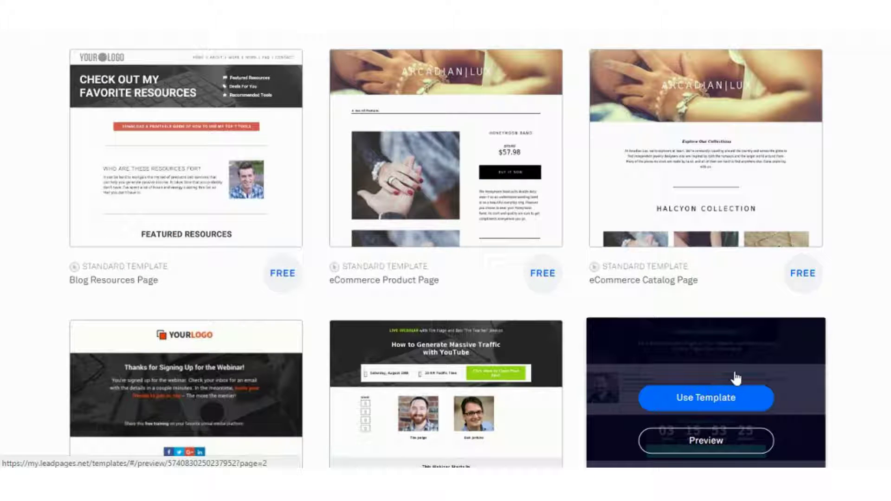
scroll(736, 378, "up", 5)
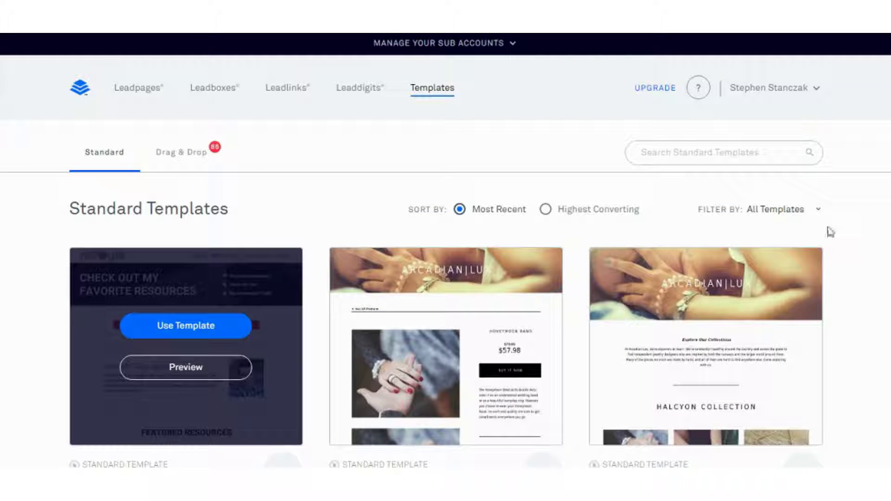
Examine the category and premium options available for filtering the Standard templates
left_click(817, 215)
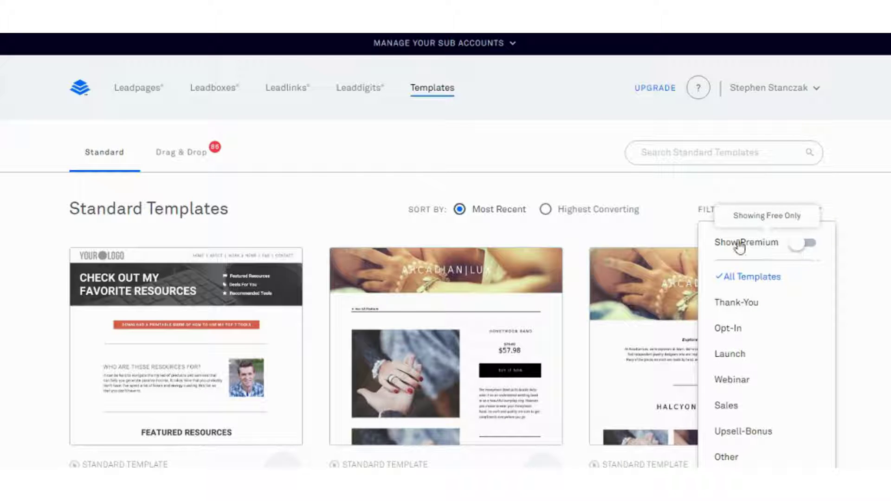
scroll(230, 218, "down", 2)
scroll(230, 218, "down", 3)
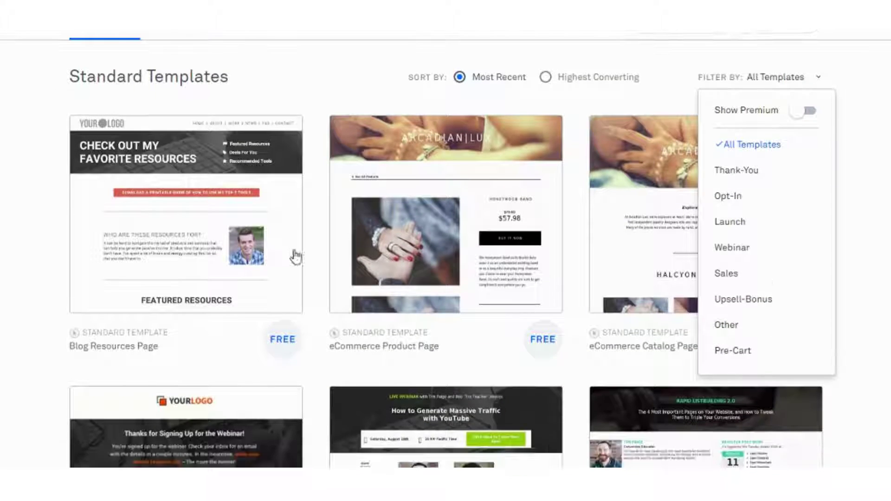
Start a new page from the Blog Resources Page template and look over its layout in the editor
mouse_move(214, 276)
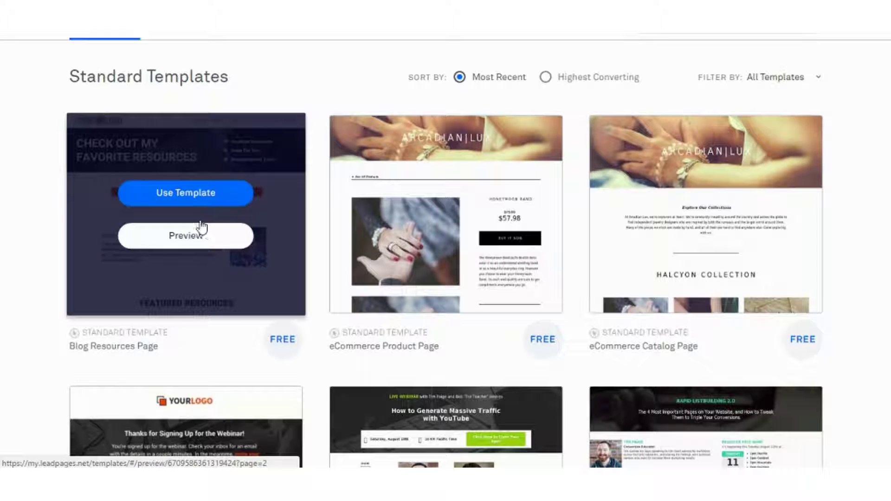
left_click(197, 207)
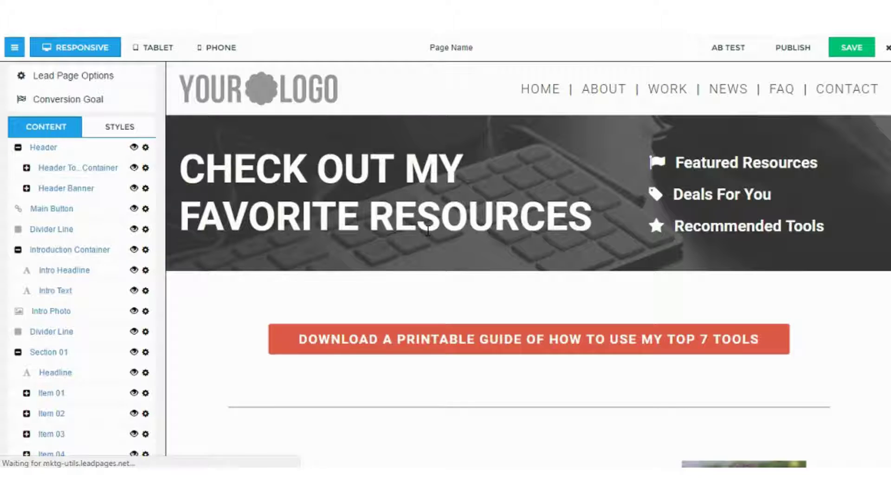
scroll(459, 219, "down", 2)
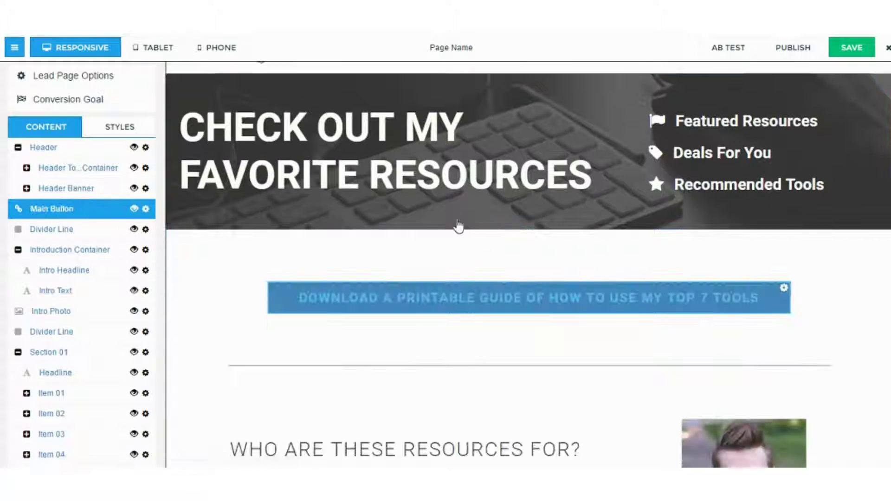
scroll(444, 187, "up", 2)
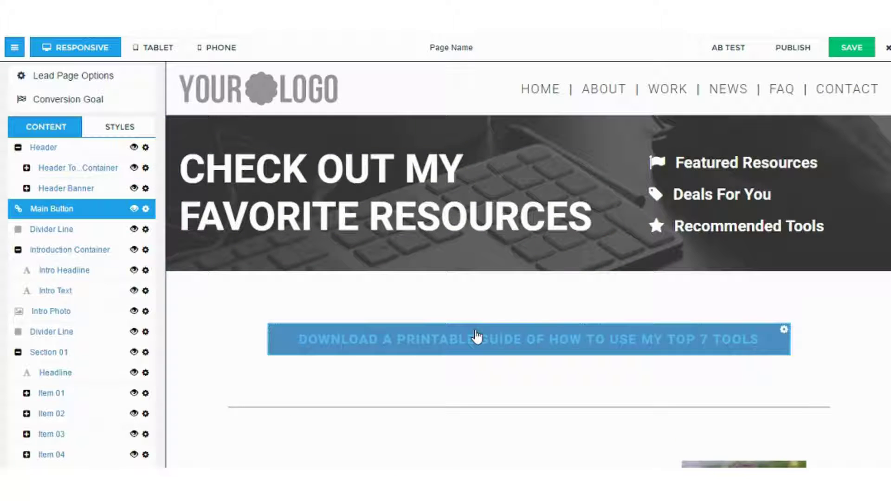
scroll(477, 338, "down", 6)
scroll(477, 319, "up", 4)
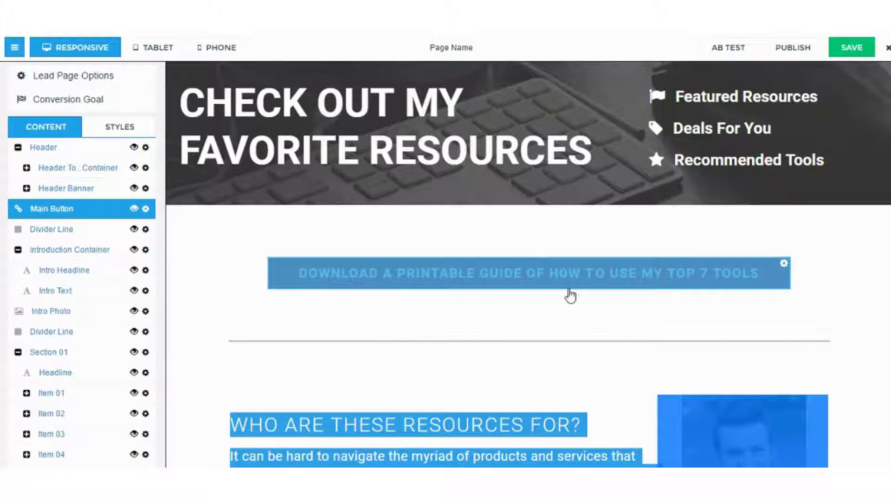
Toggle the Main Button's visibility off and back on, and look over the page down to the Featured Resources section
left_click(134, 210)
left_click(134, 209)
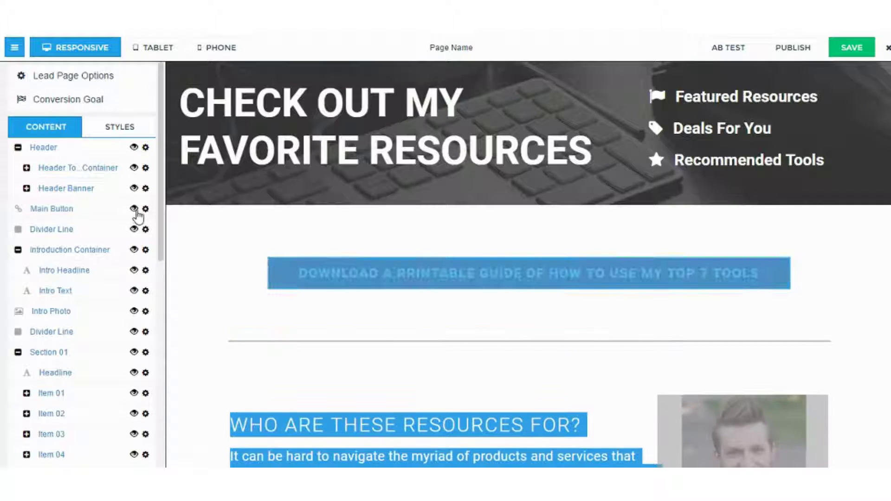
scroll(339, 229, "down", 3)
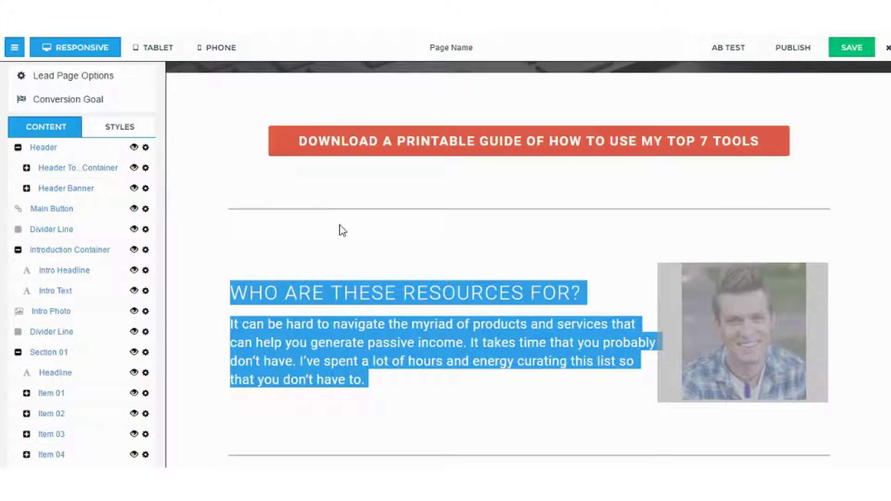
scroll(342, 231, "down", 3)
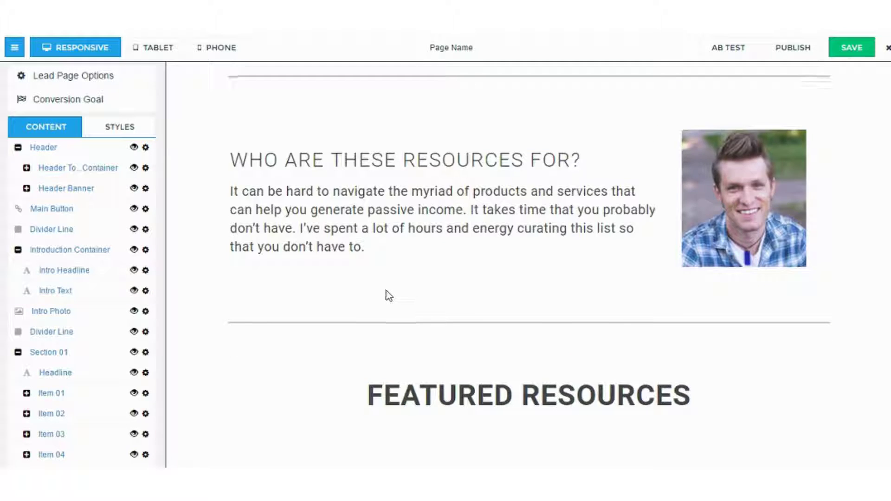
scroll(389, 293, "down", 6)
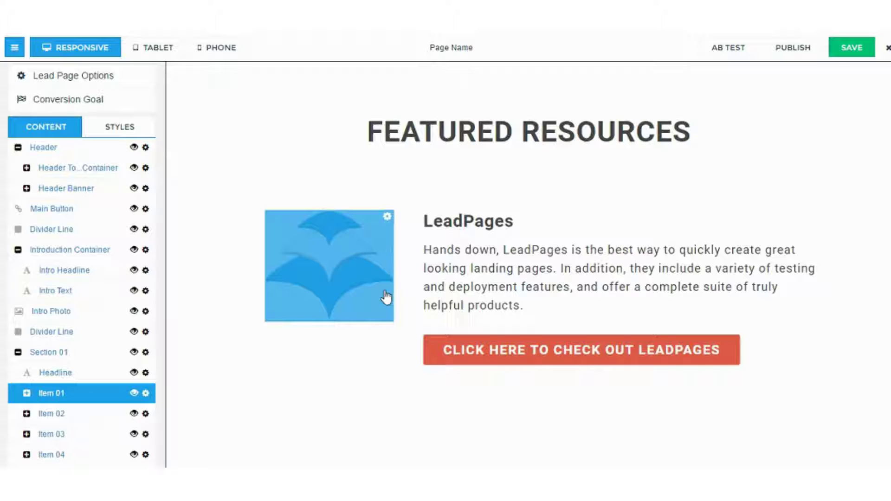
scroll(386, 298, "down", 2)
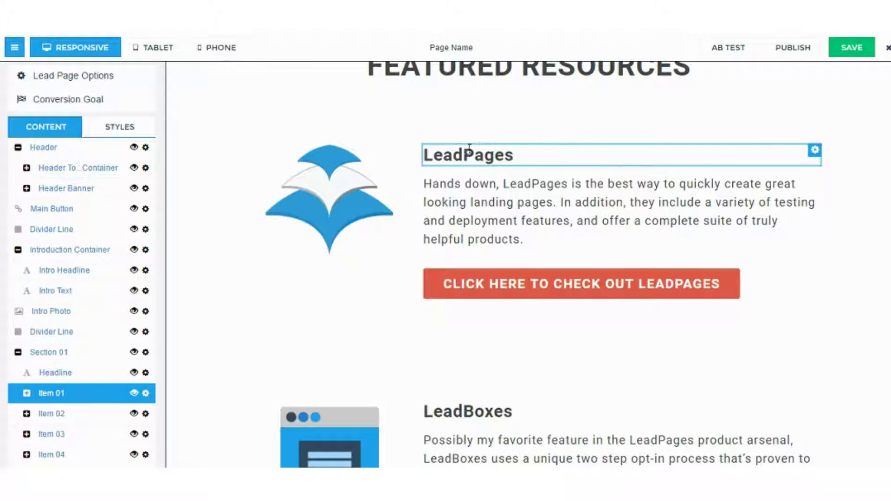
Examine the page's list of content elements down to the Footer Container and return to its beginning
scroll(111, 215, "down", 2)
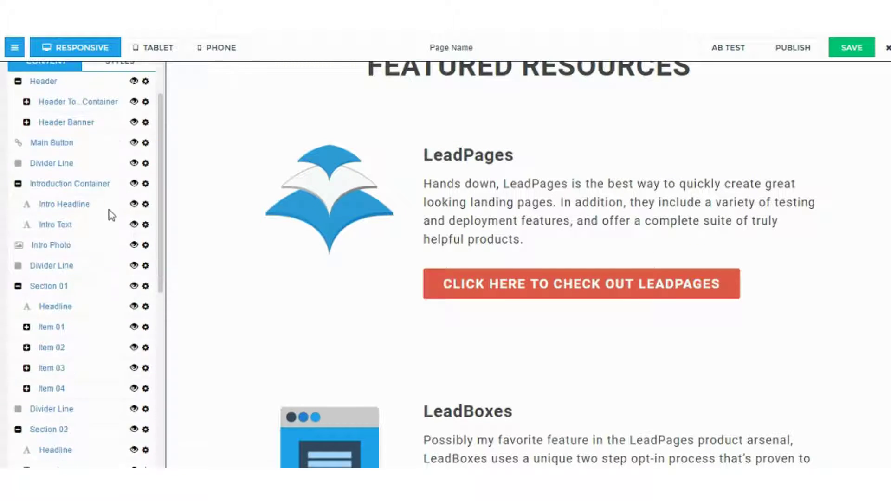
scroll(107, 210, "down", 2)
scroll(105, 227, "down", 6)
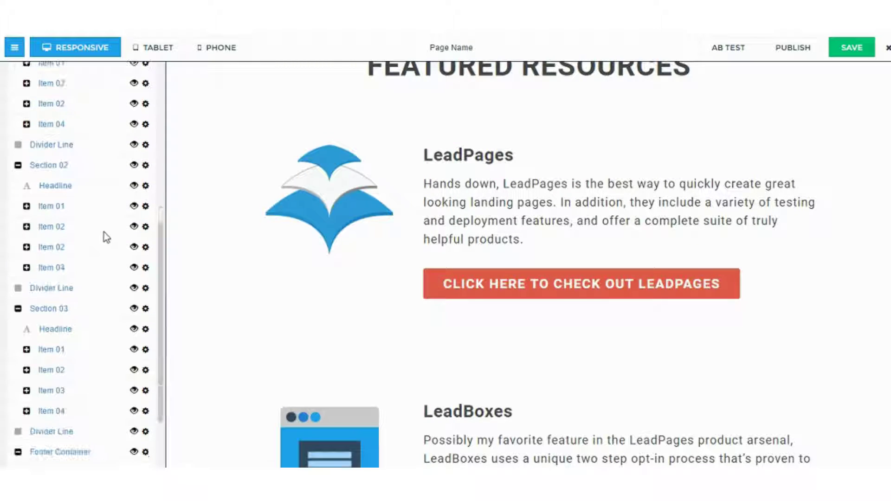
scroll(104, 232, "up", 10)
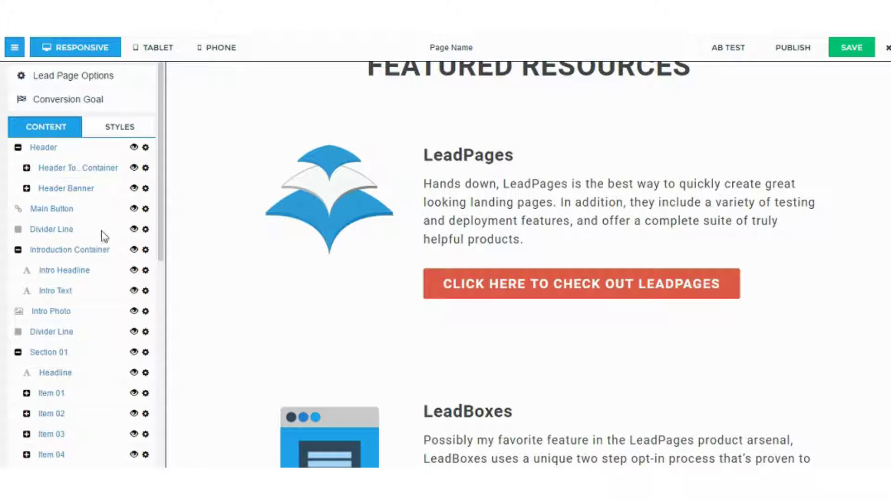
Examine the page's font and color styles and review the Lead Page Options without changing them
left_click(122, 126)
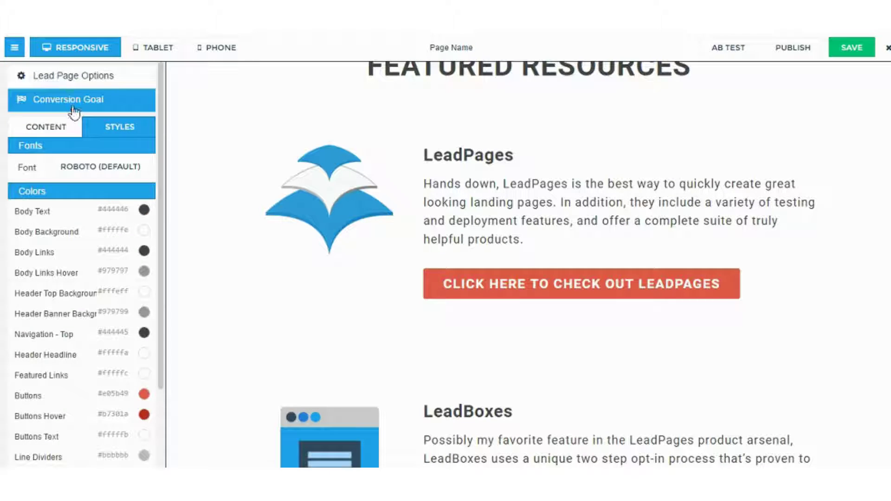
left_click(99, 78)
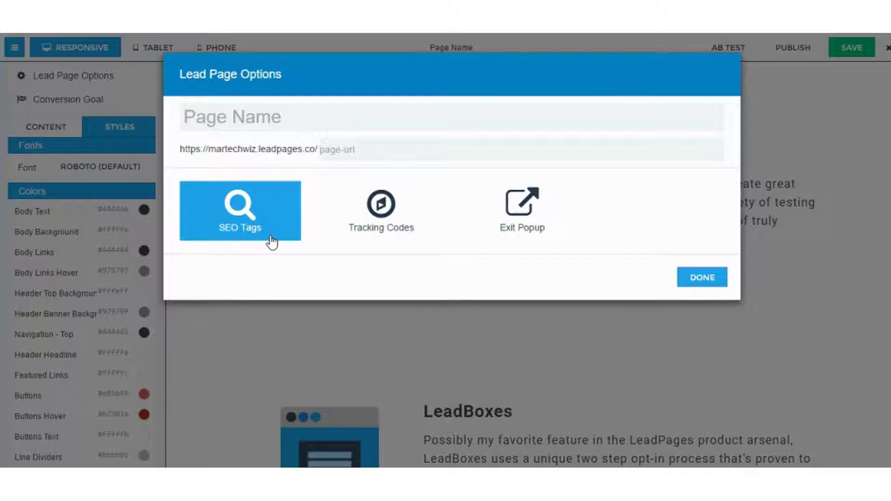
left_click(703, 278)
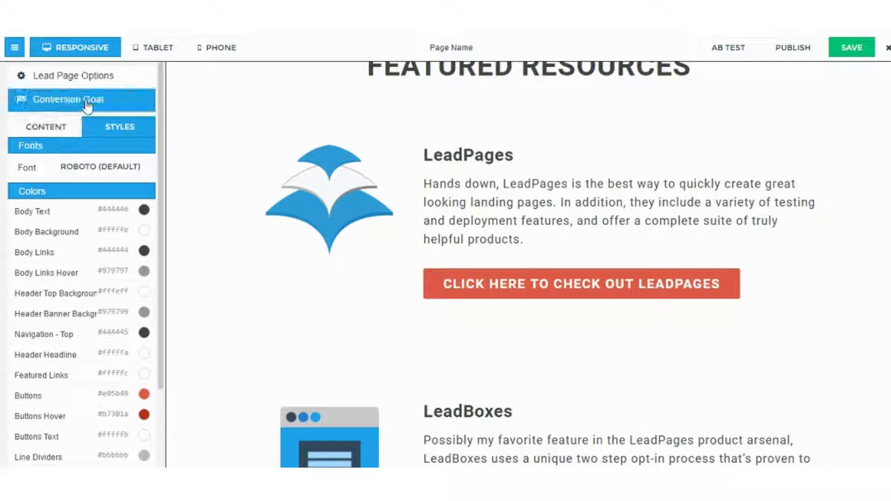
Preview the page in the phone layout and return to the responsive layout with the content list shown
left_click(214, 47)
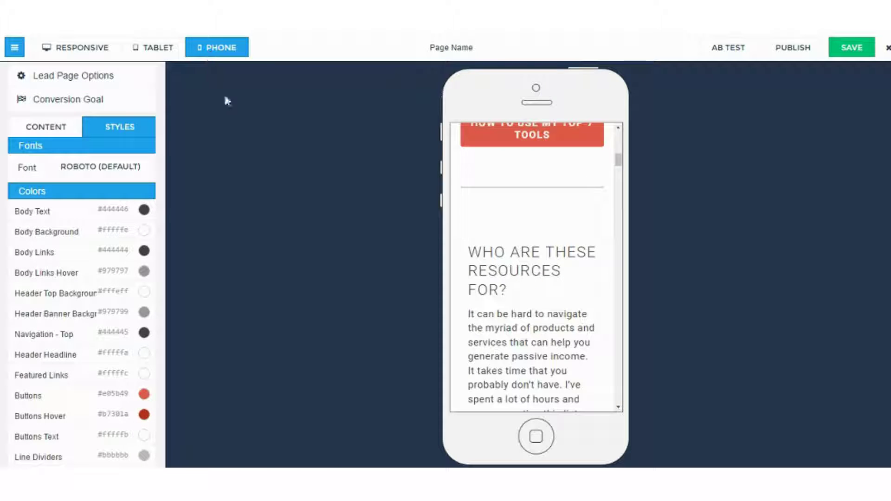
scroll(483, 273, "down", 10)
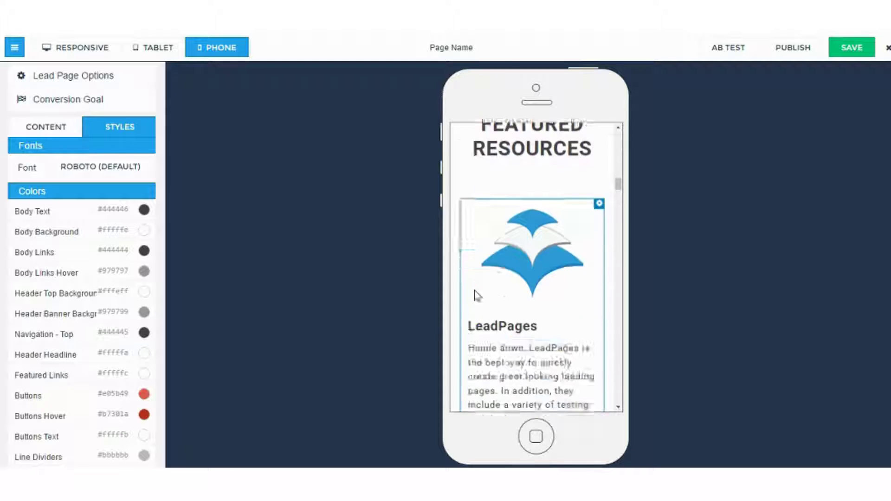
scroll(478, 269, "down", 2)
scroll(553, 253, "up", 6)
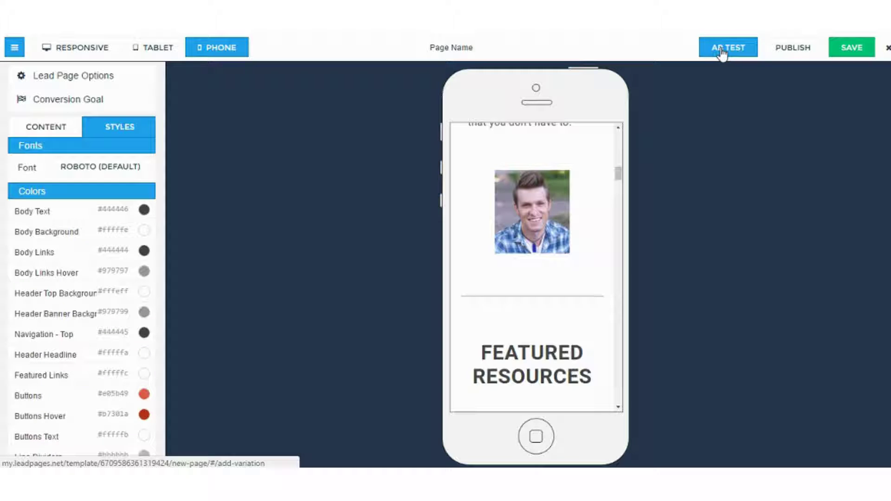
left_click(75, 133)
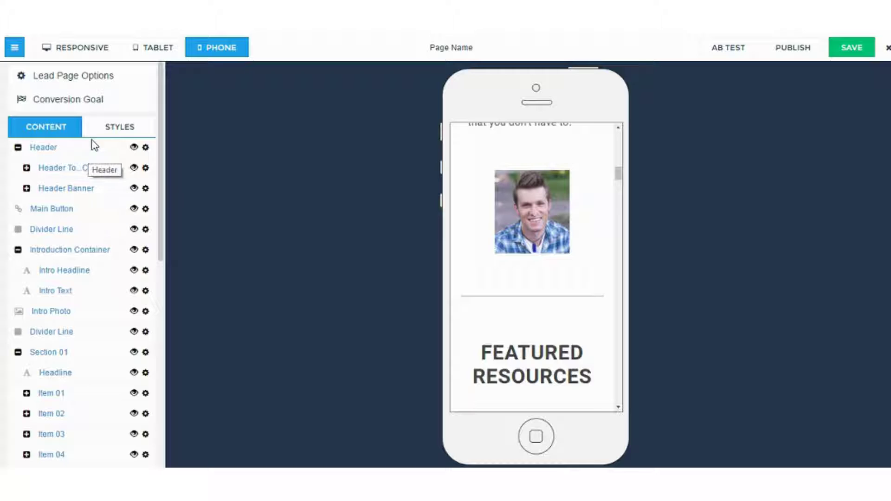
left_click(103, 52)
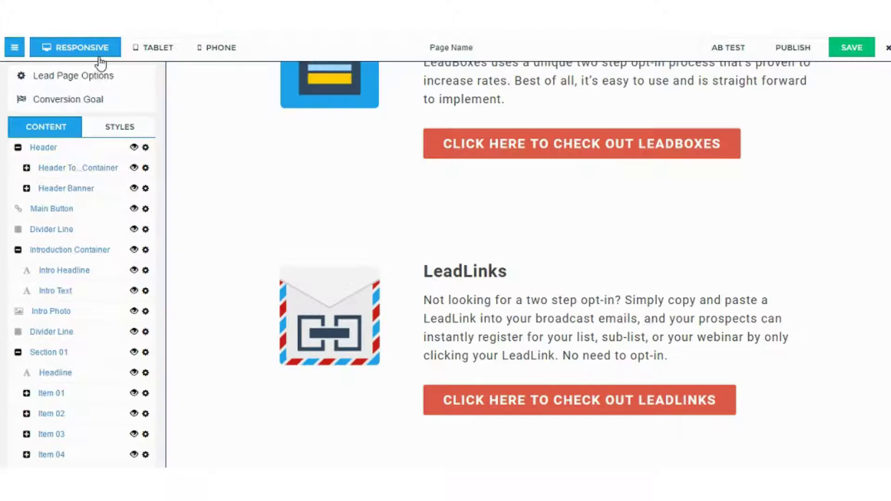
Find the LeadDigits item in the Featured Resources section and select its headline text for editing
scroll(286, 294, "down", 3)
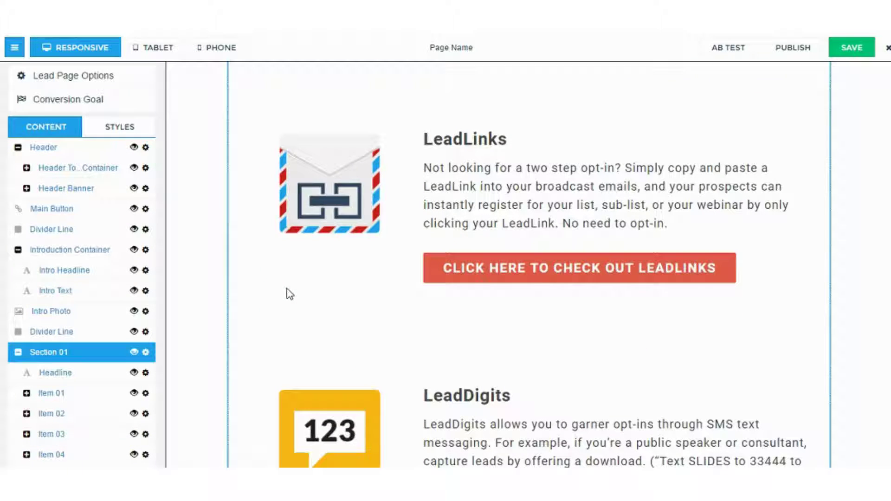
scroll(286, 304, "down", 3)
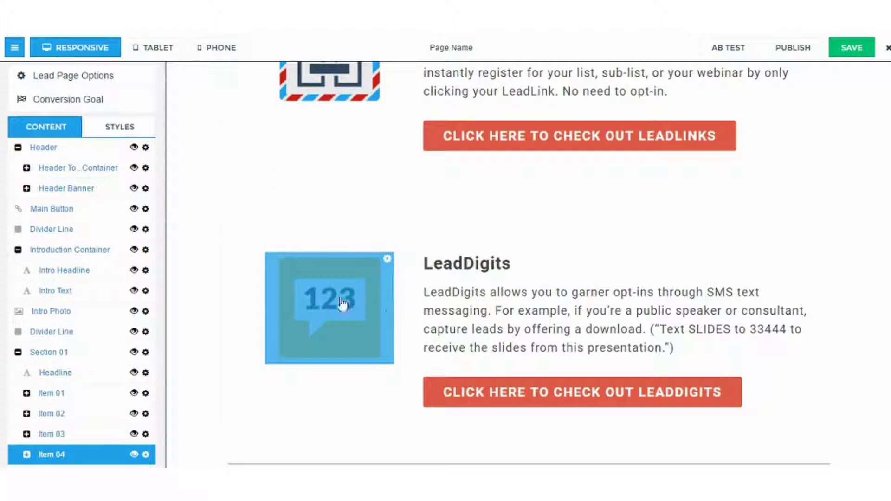
left_click(473, 259)
double_click(474, 258)
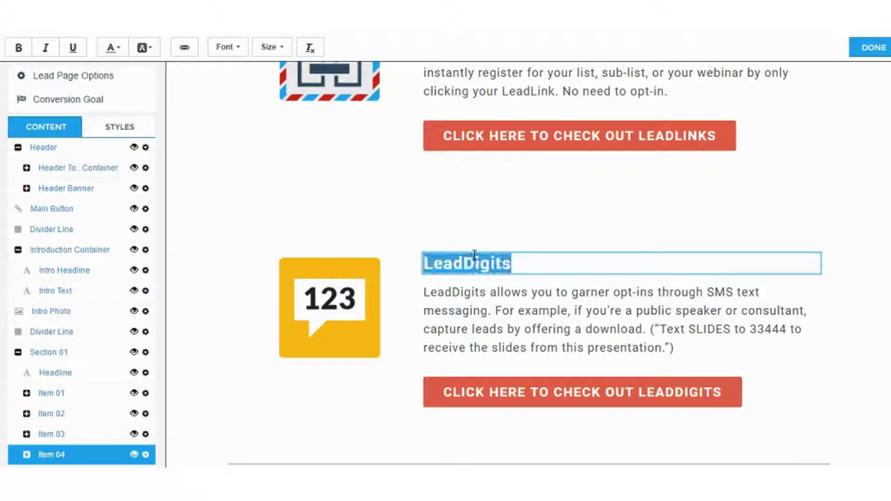
Examine the LeadDigits button's link options, including Show Opt-in Form with its advanced settings, and restore the Go to a URL action
left_click(574, 396)
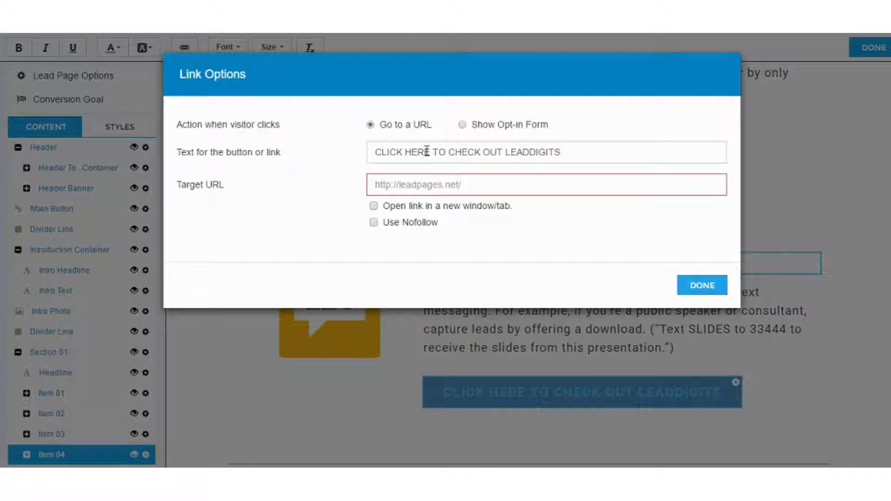
left_click(462, 125)
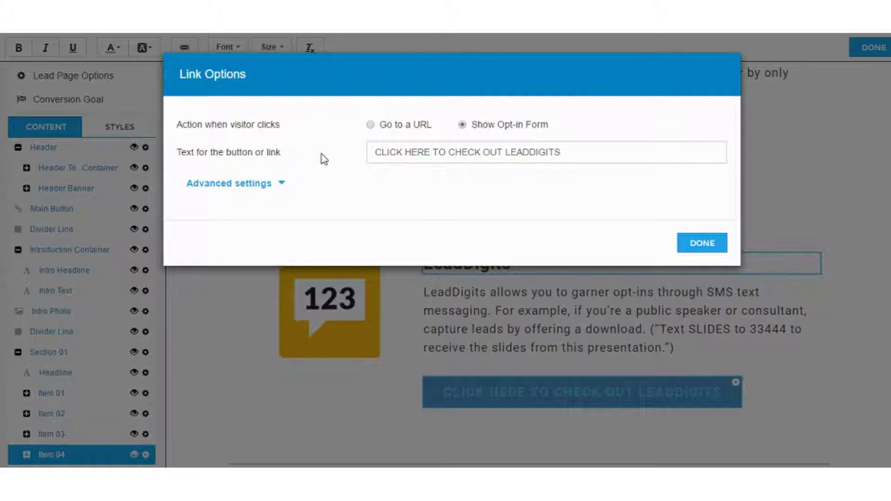
left_click(276, 184)
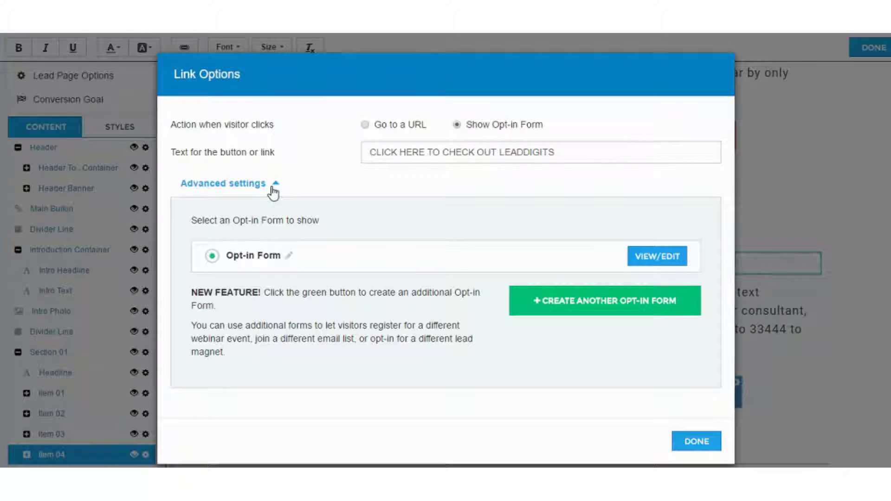
left_click(274, 184)
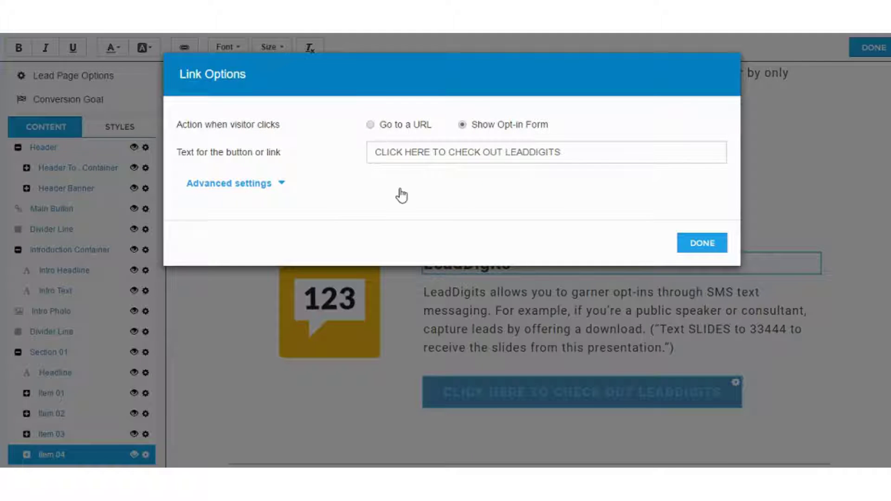
left_click(406, 125)
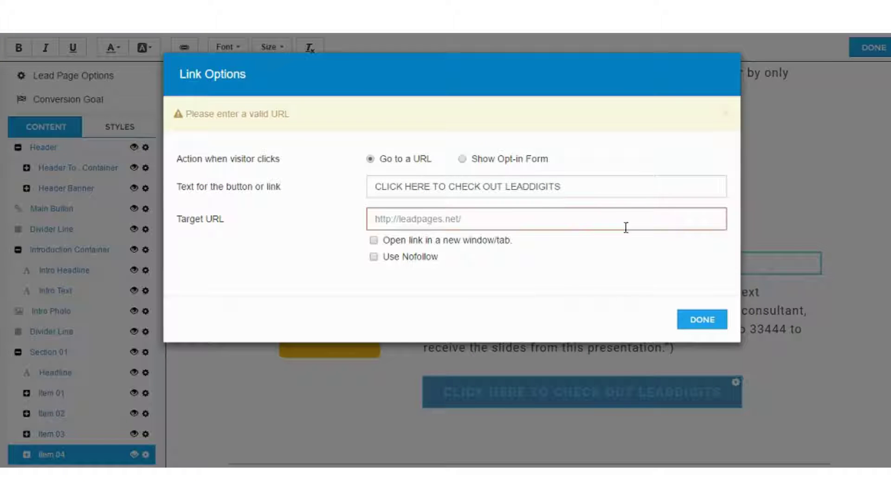
left_click(703, 320)
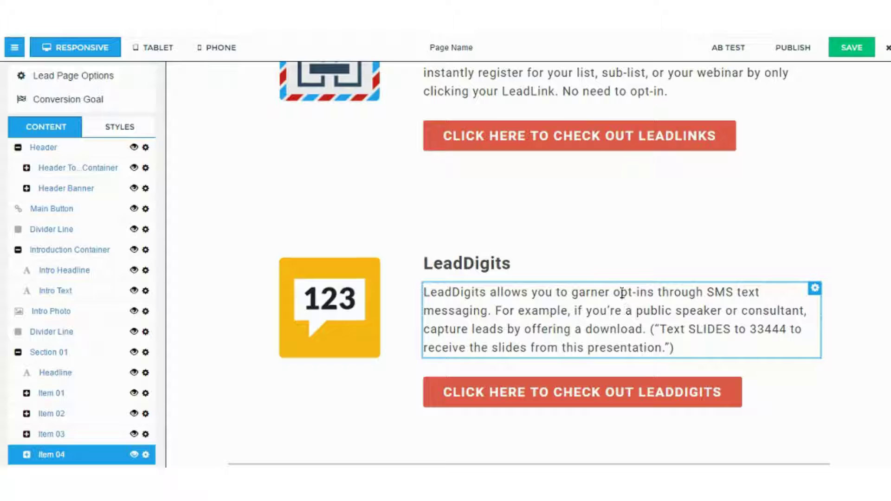
Look over the Deals For You section and check the link options of its LeadPages button
scroll(622, 294, "down", 3)
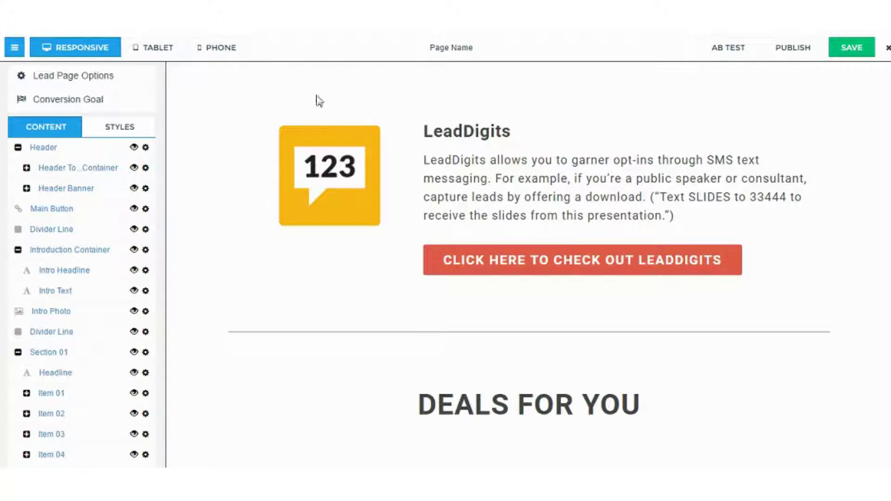
scroll(317, 100, "down", 9)
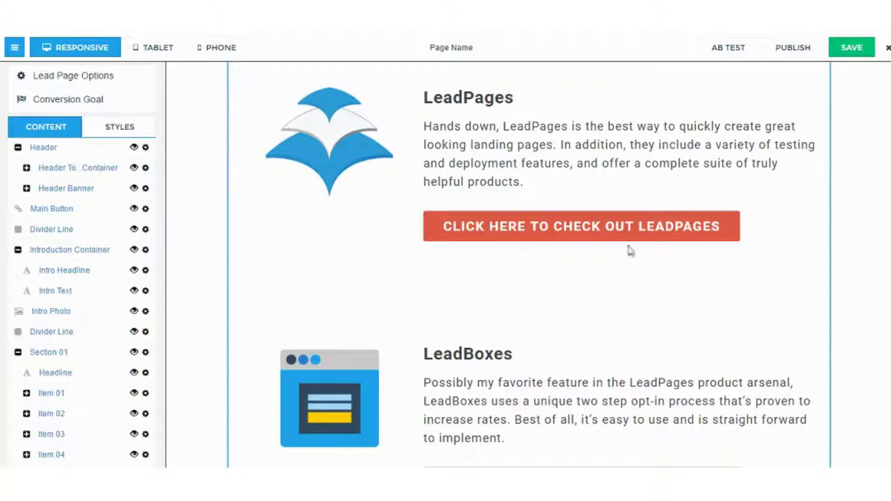
left_click(631, 233)
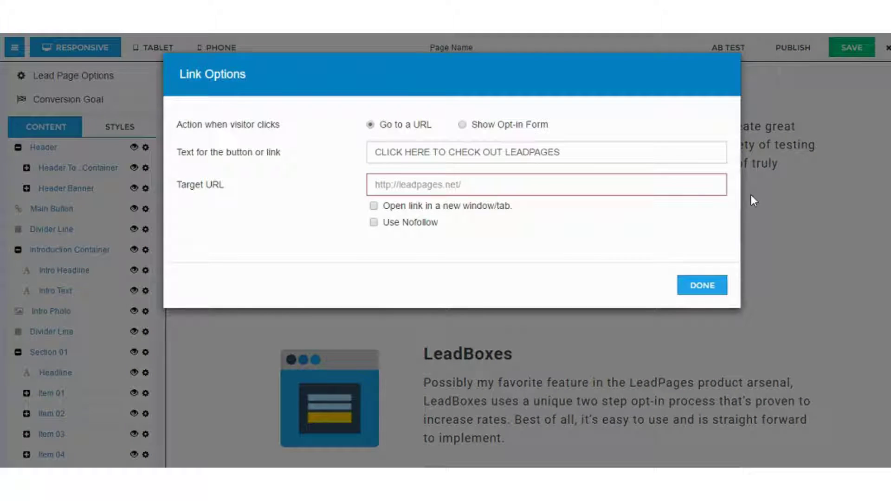
left_click(711, 291)
Select the LeadBoxes description paragraph for editing and leave the page editor for the Leadpages overview
scroll(664, 361, "down", 2)
double_click(529, 318)
triple_click(529, 319)
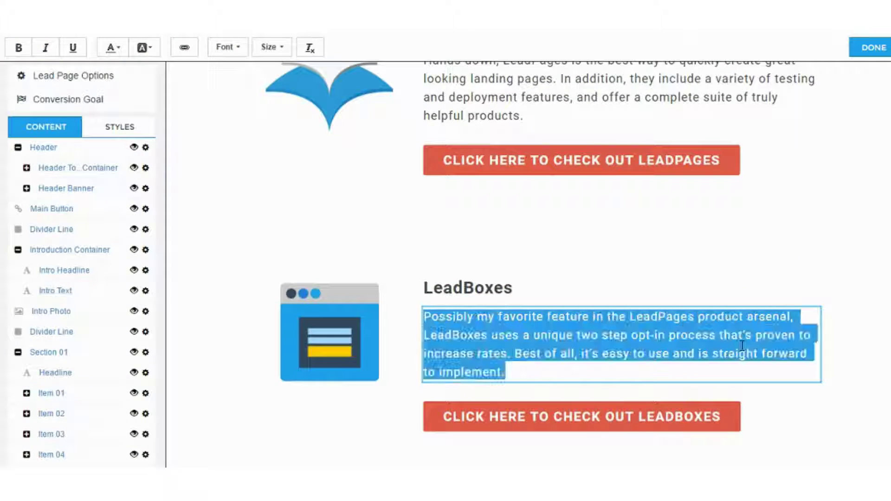
scroll(657, 199, "down", 3)
scroll(664, 185, "up", 2)
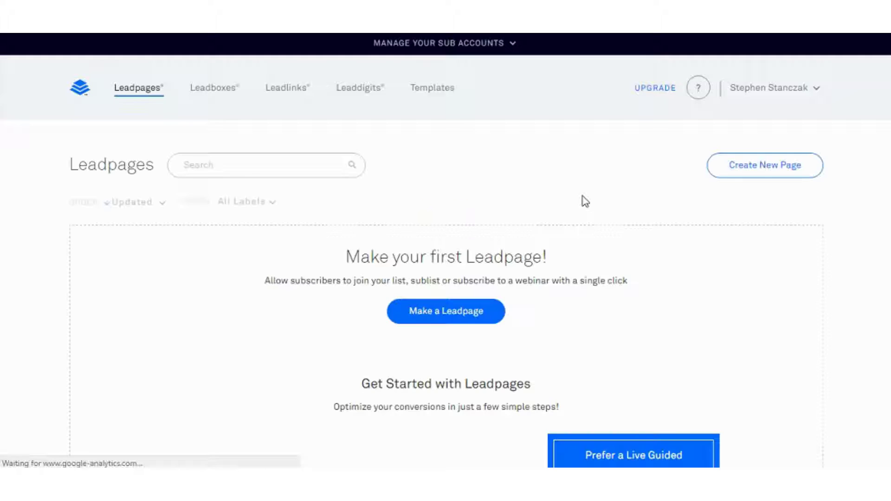
Open the Drag & Drop template library, sort it by Highest Converting, and browse the first templates
left_click(434, 96)
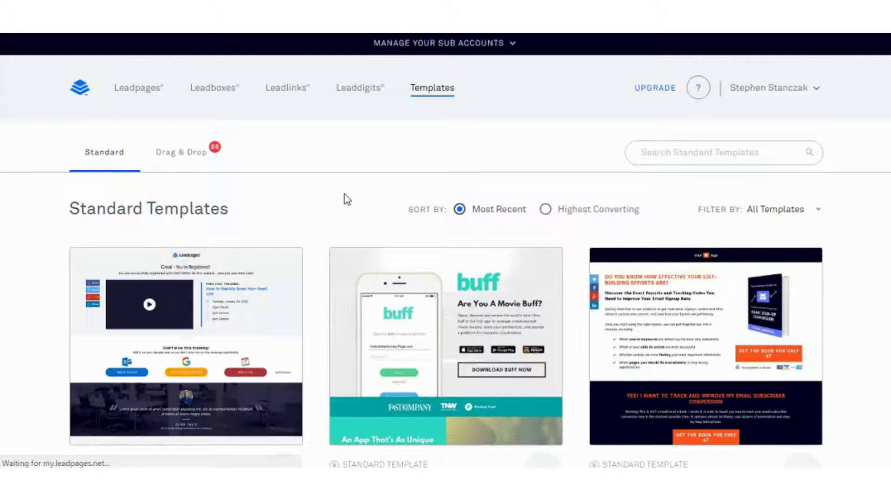
left_click(185, 167)
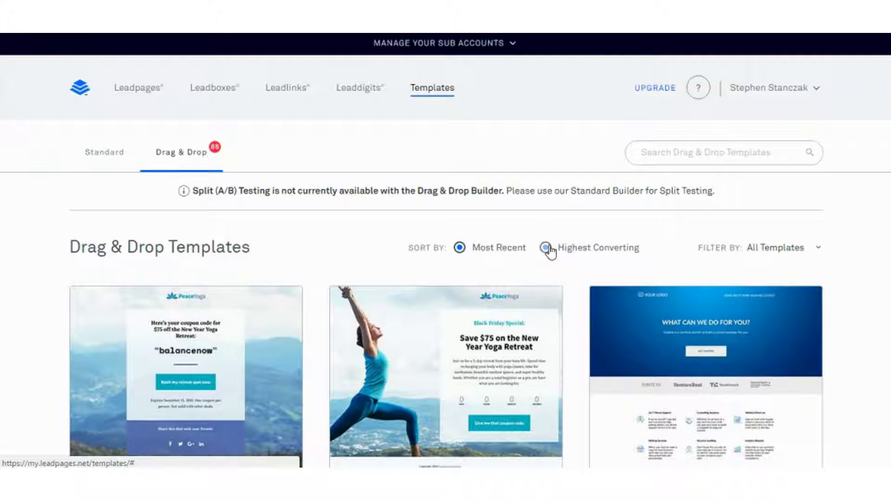
left_click(547, 249)
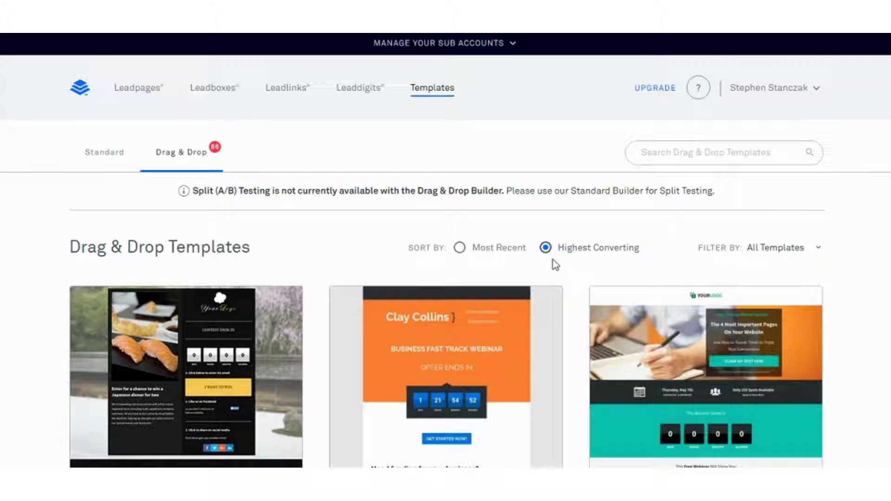
scroll(556, 265, "down", 1)
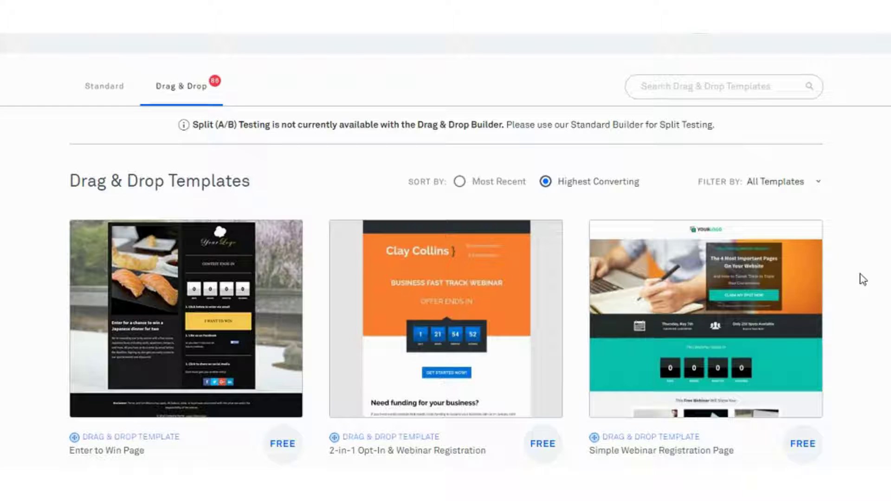
scroll(864, 282, "down", 3)
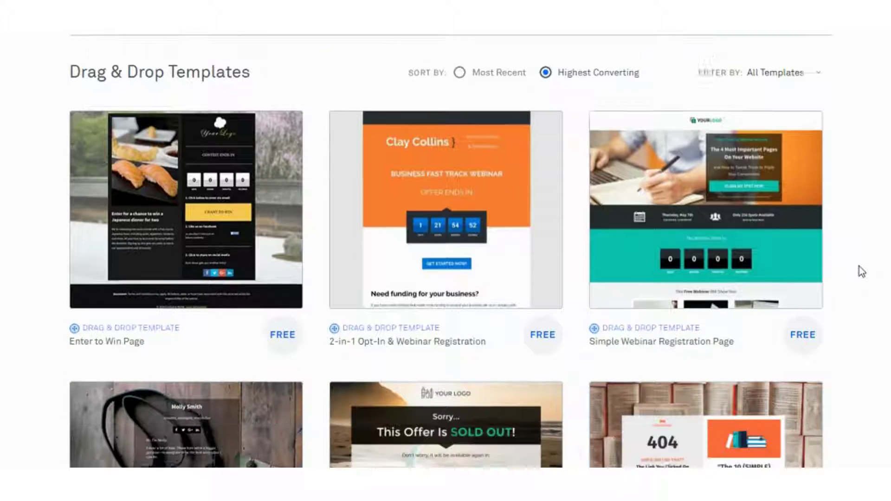
Browse the highest-converting Drag & Drop templates down to the row with Blank, Modern Webinar and Thank You With Recommended Reads
scroll(802, 319, "up", 1)
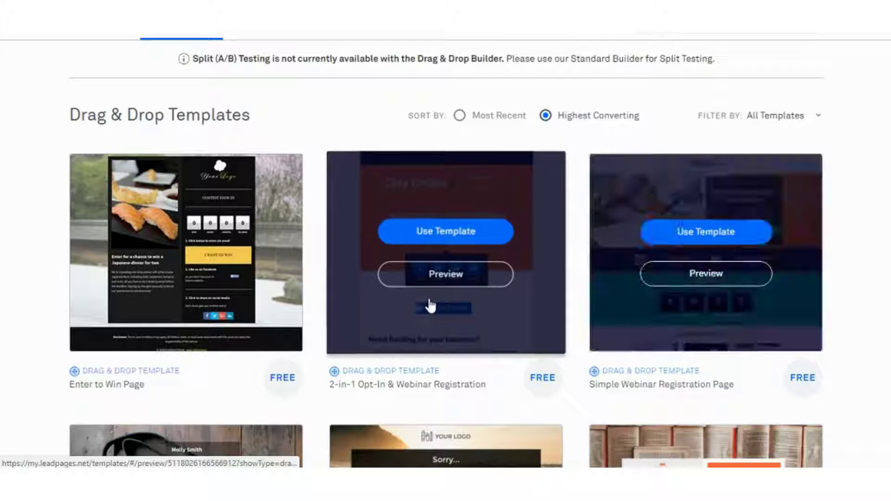
scroll(285, 293, "down", 5)
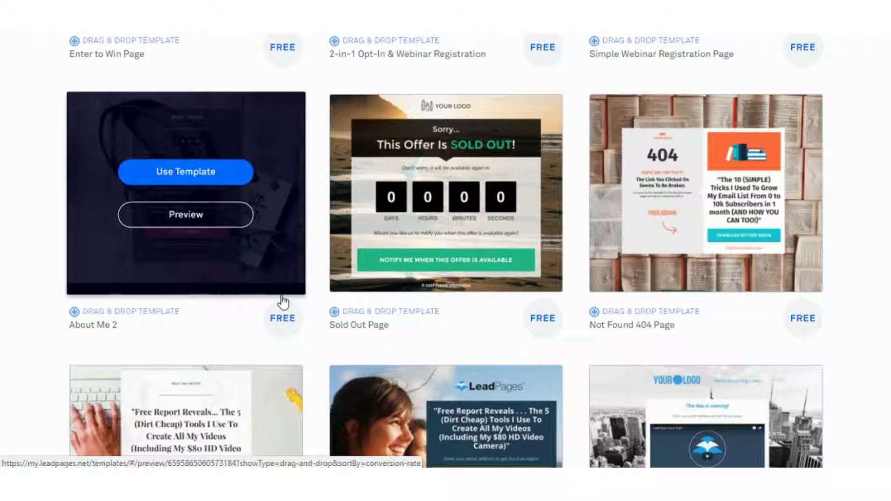
scroll(284, 303, "down", 3)
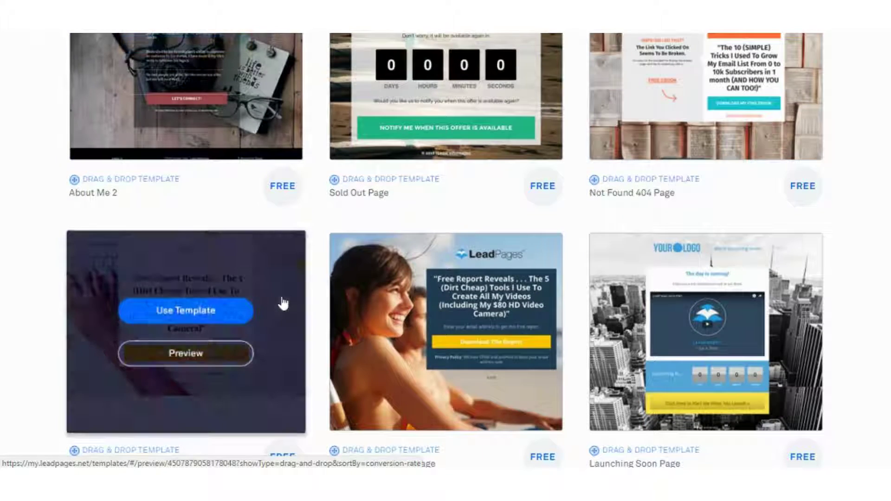
scroll(283, 303, "down", 3)
scroll(710, 315, "down", 3)
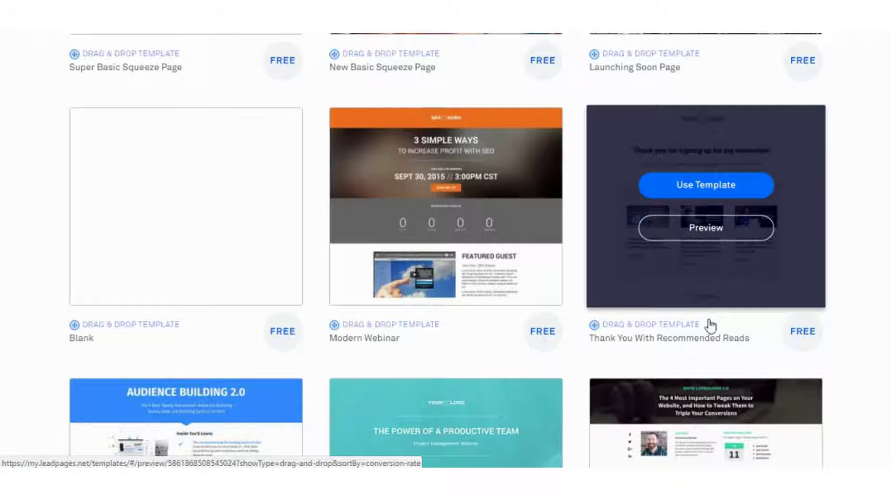
scroll(711, 326, "up", 18)
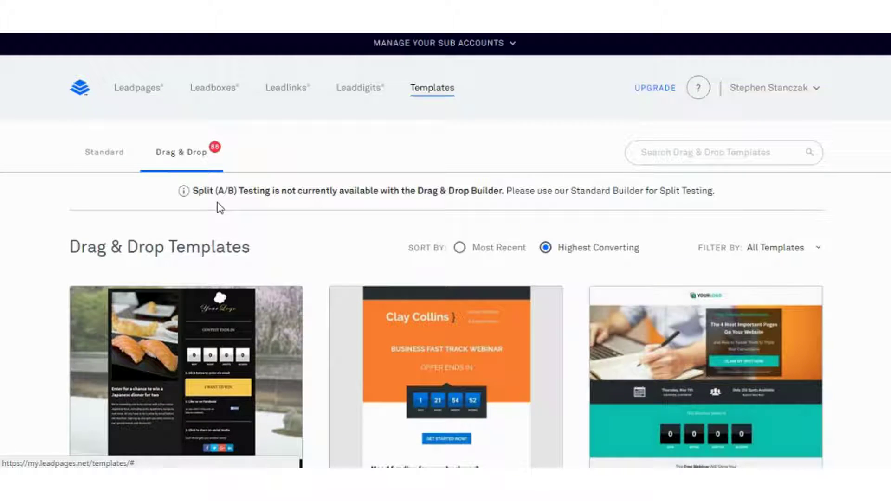
Look over the first two rows of Drag & Drop templates, from Enter to Win Page to Not Found 404 Page
mouse_move(189, 324)
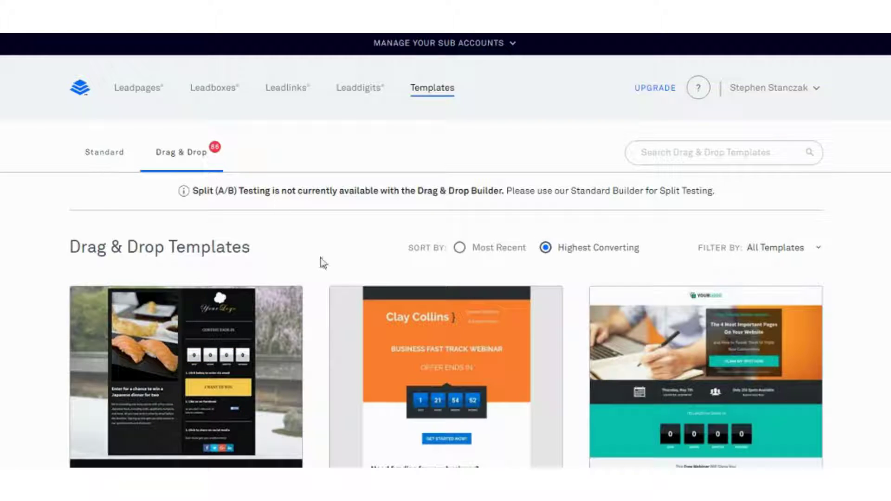
mouse_move(364, 298)
scroll(365, 299, "down", 2)
scroll(366, 298, "down", 5)
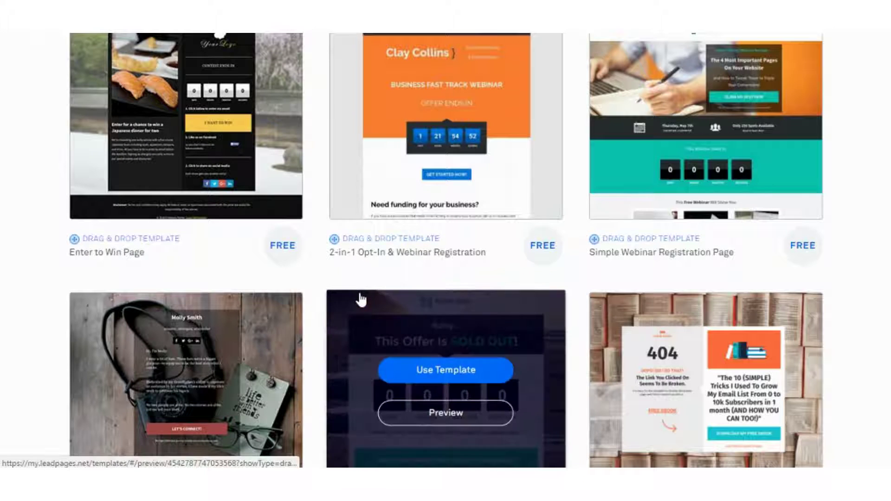
mouse_move(671, 334)
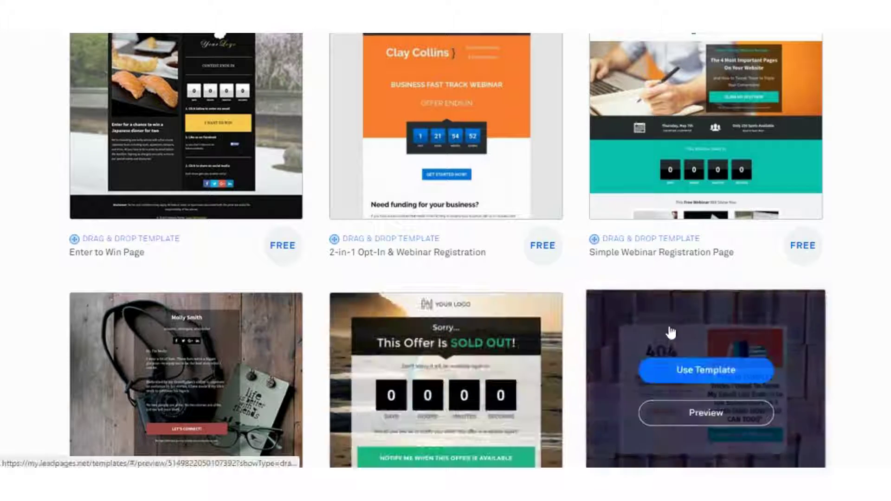
scroll(659, 339, "down", 2)
scroll(657, 338, "up", 2)
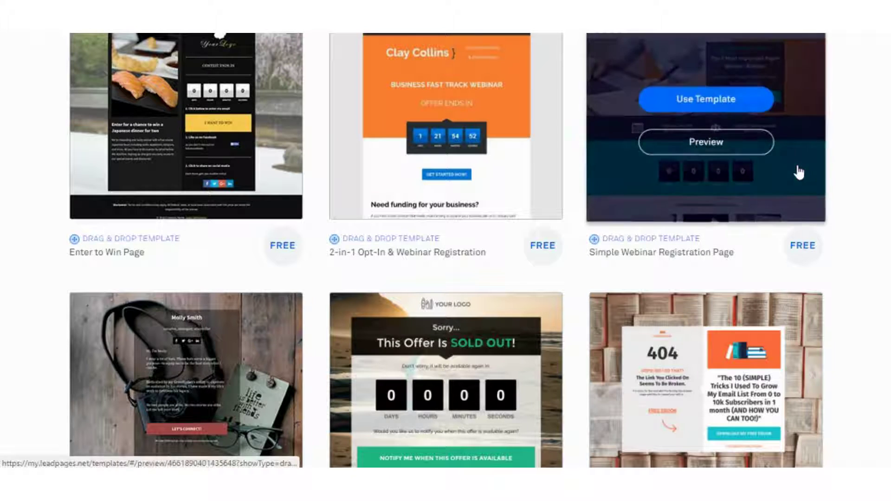
scroll(862, 263, "up", 2)
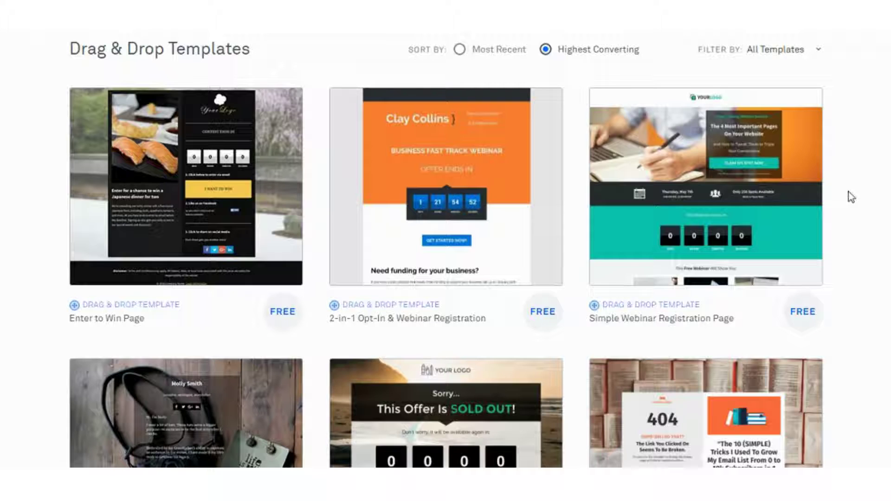
Create a page named lpdemo from the Simple Webinar Registration Page template
mouse_move(822, 228)
left_click(731, 170)
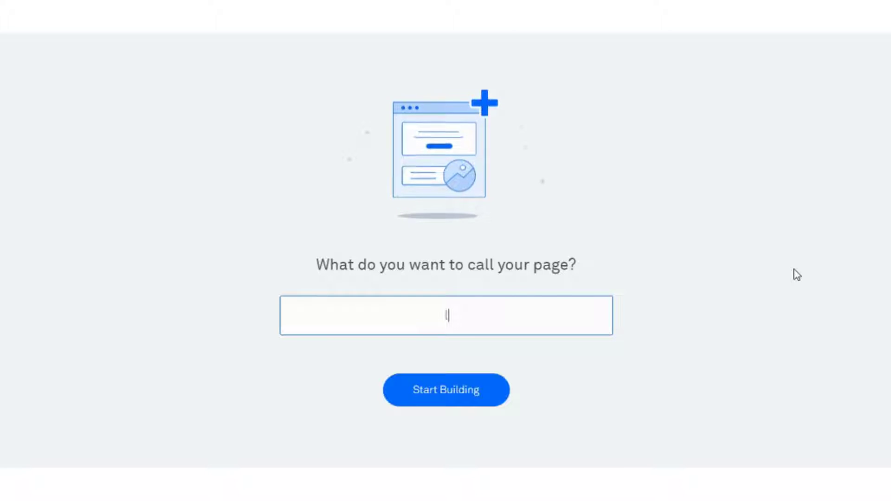
type("lpdemo")
key("Return")
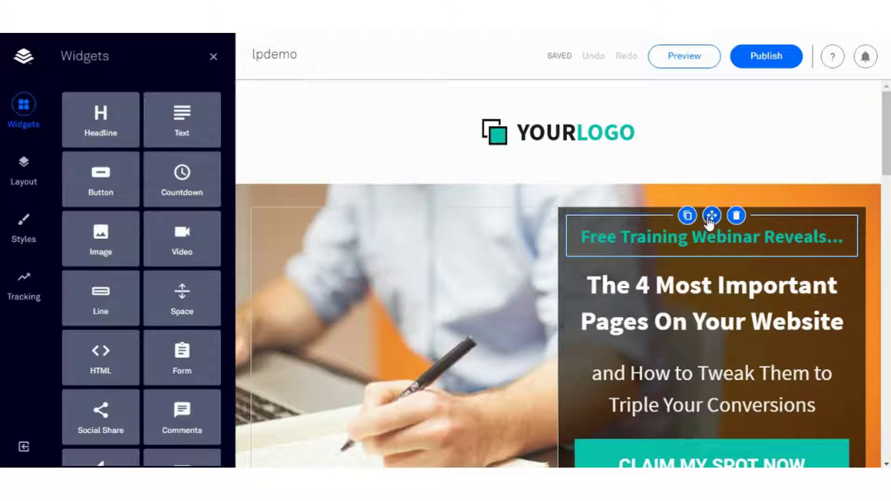
Try moving the "Free Training Webinar Reveals..." line into the empty column beside it, and return it above the main headline
left_click_drag(533, 237, 537, 213)
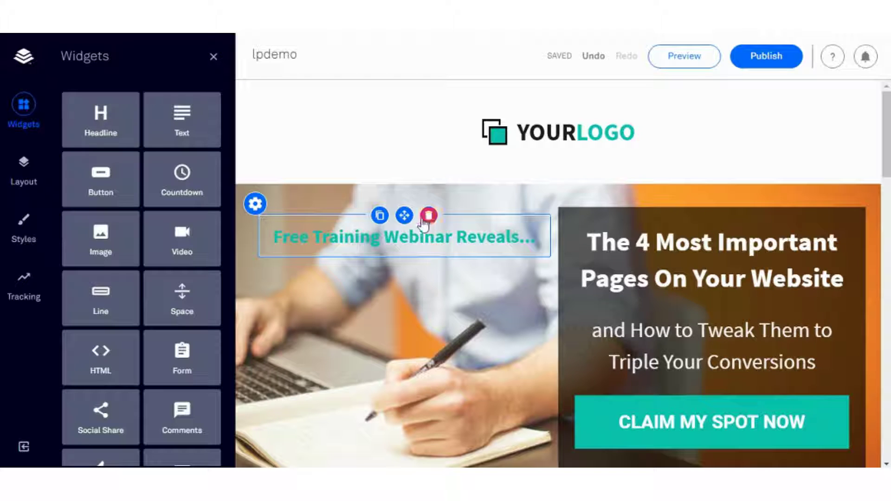
left_click_drag(694, 235, 727, 215)
scroll(715, 162, "down", 3)
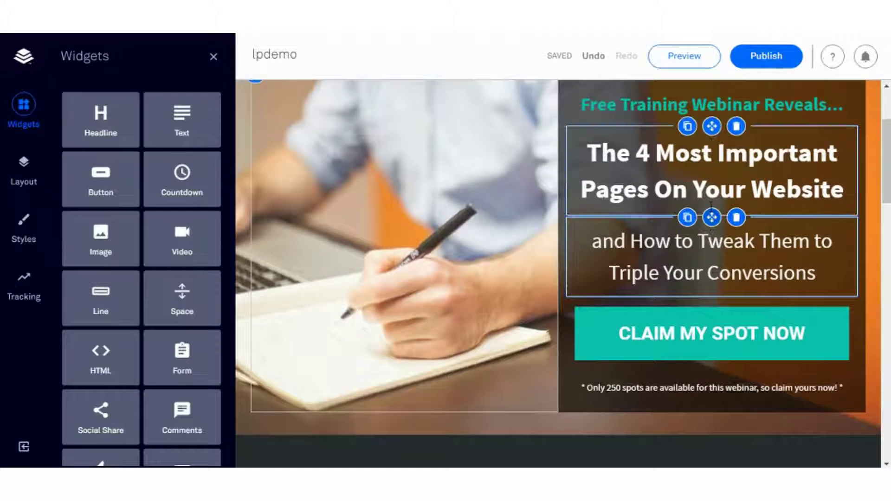
scroll(715, 163, "up", 2)
left_click_drag(715, 163, 429, 165)
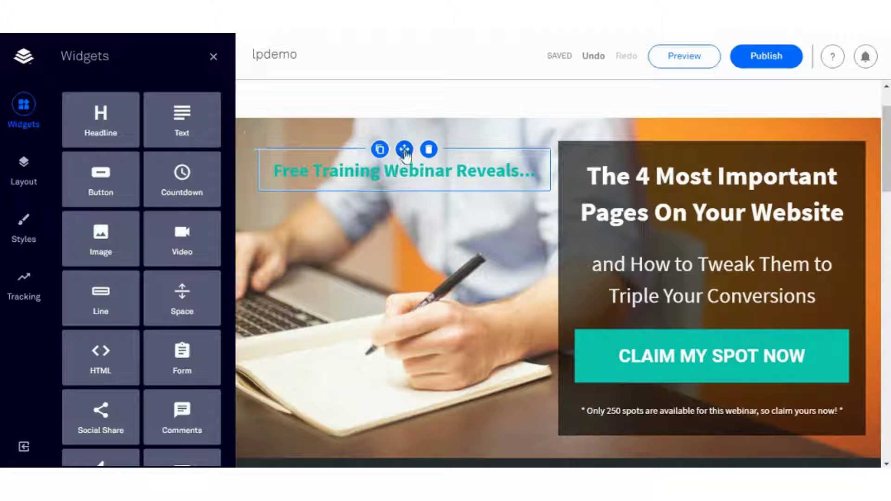
left_click_drag(405, 149, 688, 158)
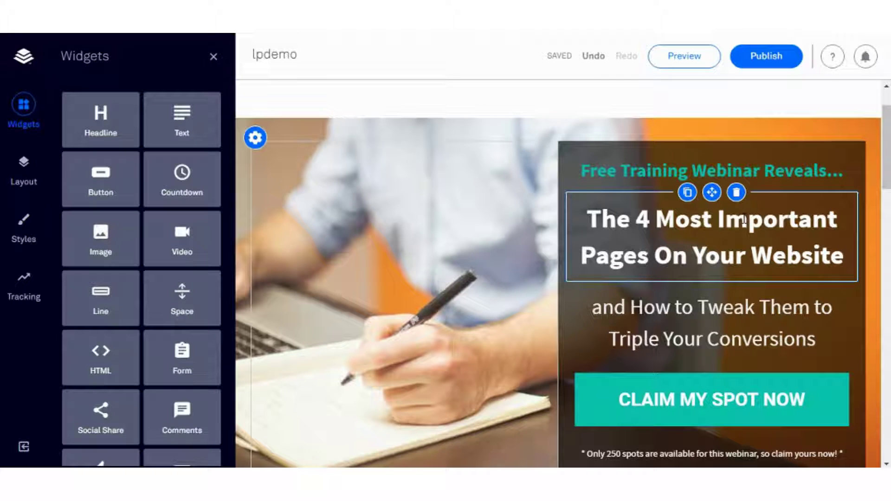
Move the countdown timer from the "This Webinar Starts In" section into the empty column beside the main headline
scroll(583, 360, "down", 4)
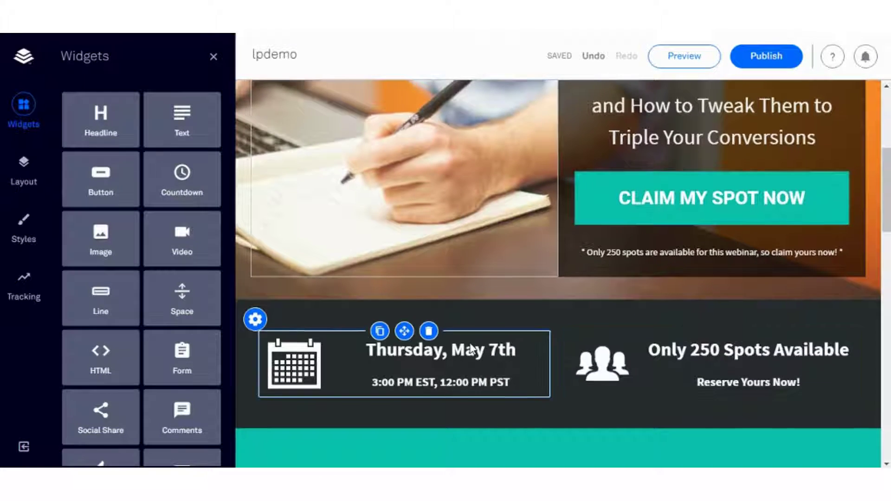
scroll(475, 339, "down", 5)
scroll(478, 332, "up", 2)
scroll(479, 330, "up", 4)
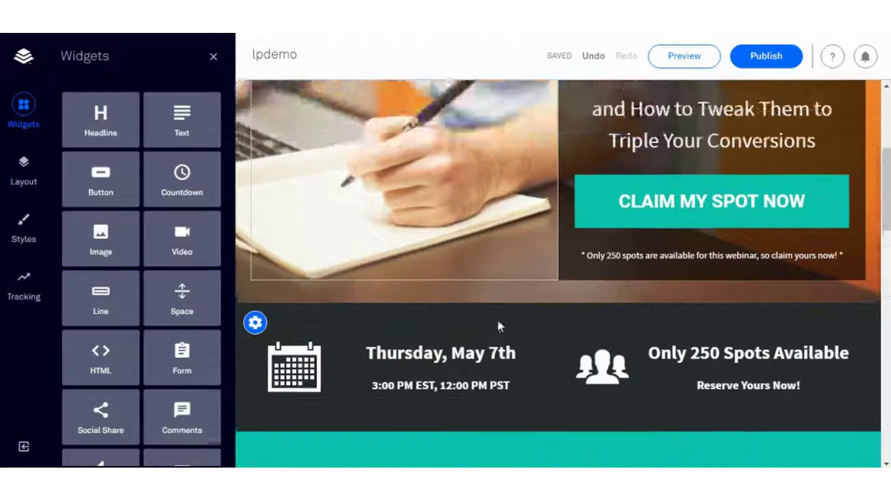
scroll(497, 324, "down", 4)
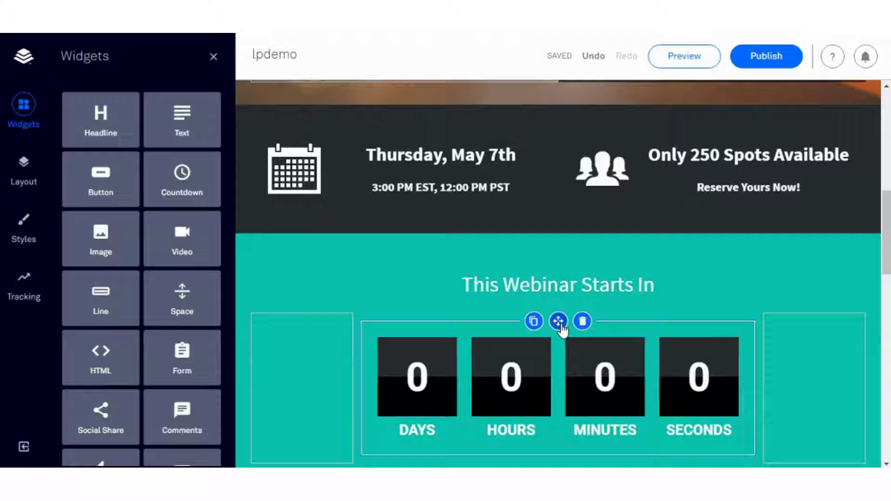
left_click_drag(559, 322, 411, 107)
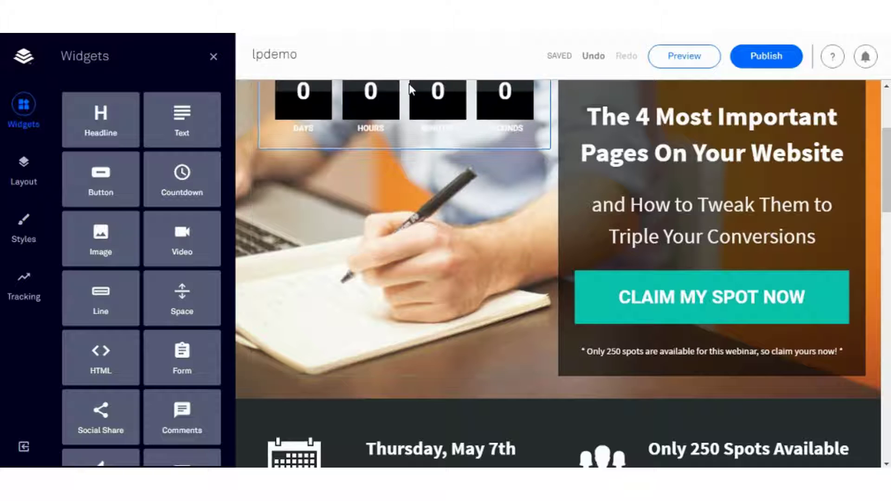
scroll(439, 141, "up", 2)
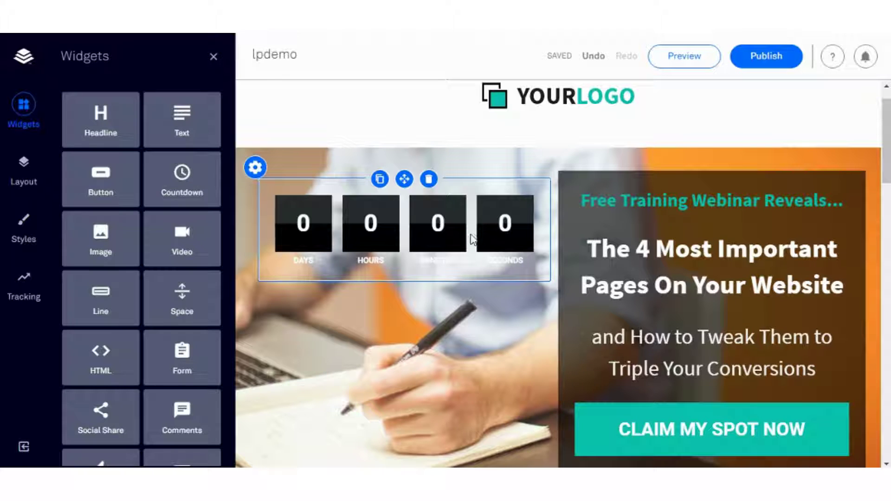
Check the logo's editing options and the image position settings of the Tip #1 block
left_click(556, 111)
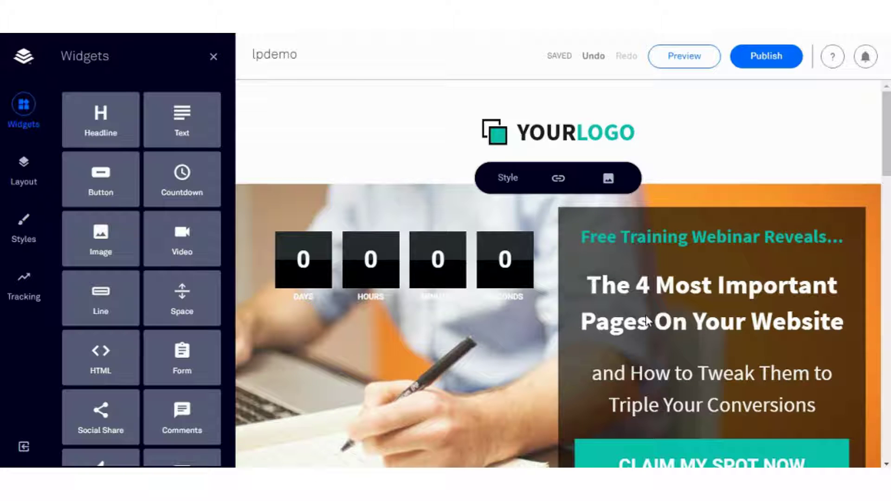
scroll(647, 320, "down", 2)
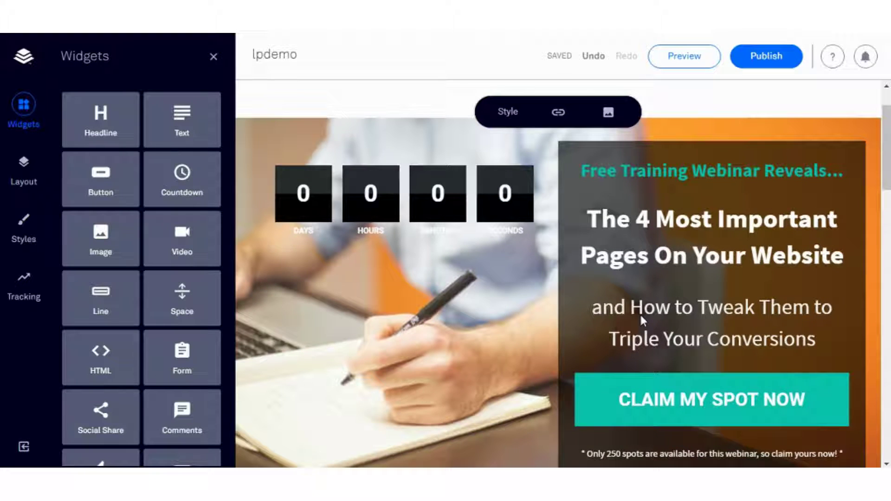
scroll(458, 311, "down", 12)
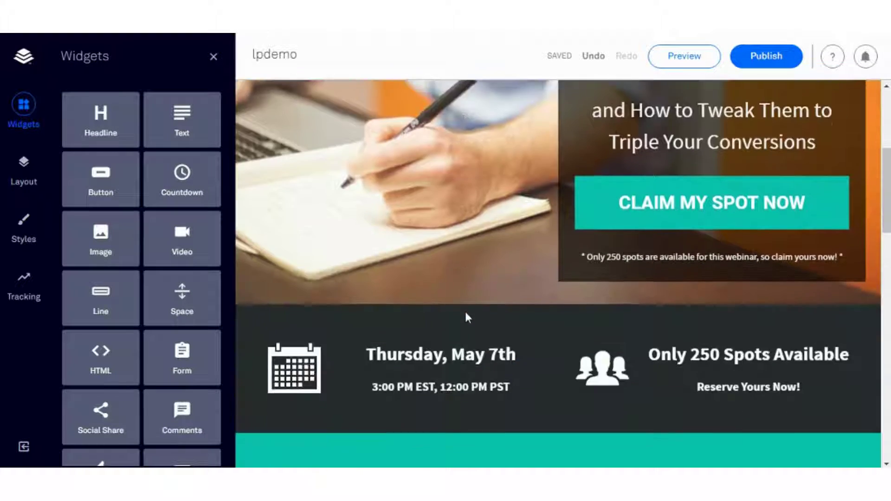
scroll(466, 317, "up", 4)
scroll(466, 317, "down", 15)
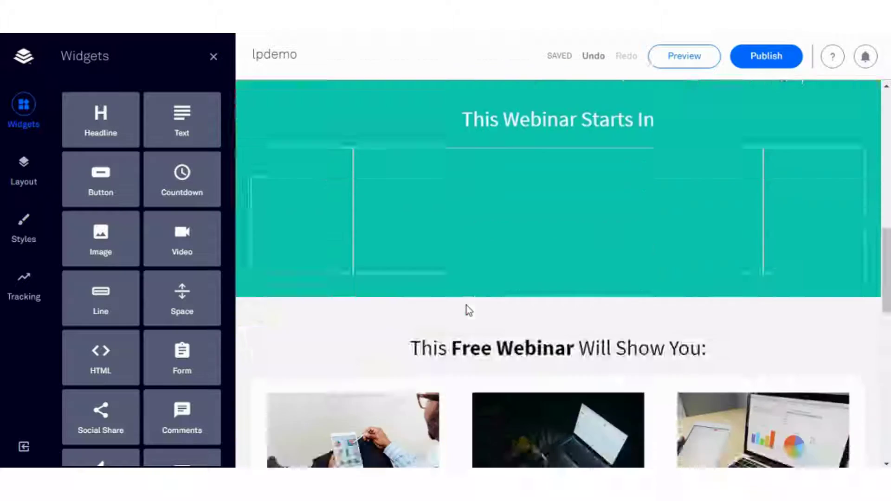
scroll(467, 310, "up", 5)
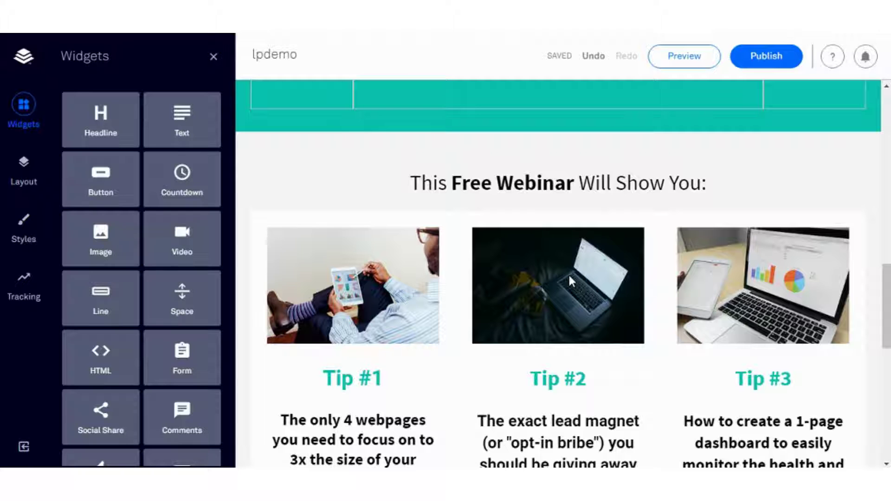
left_click(366, 370)
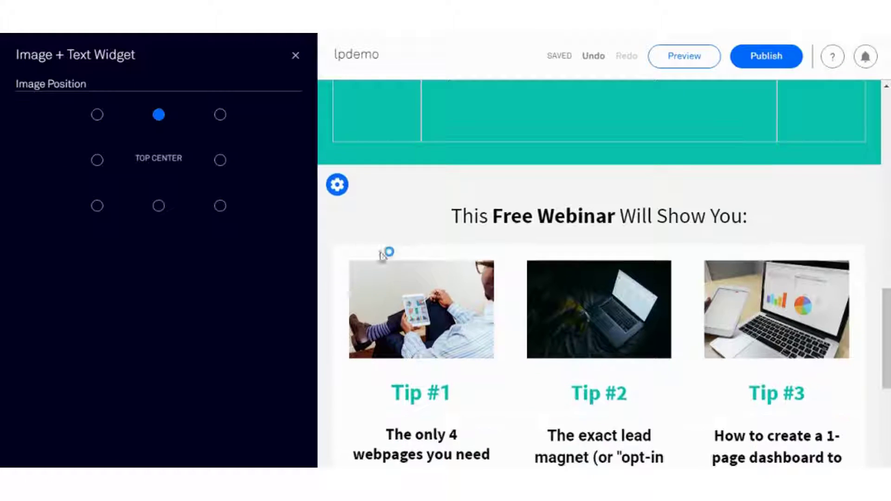
left_click(296, 56)
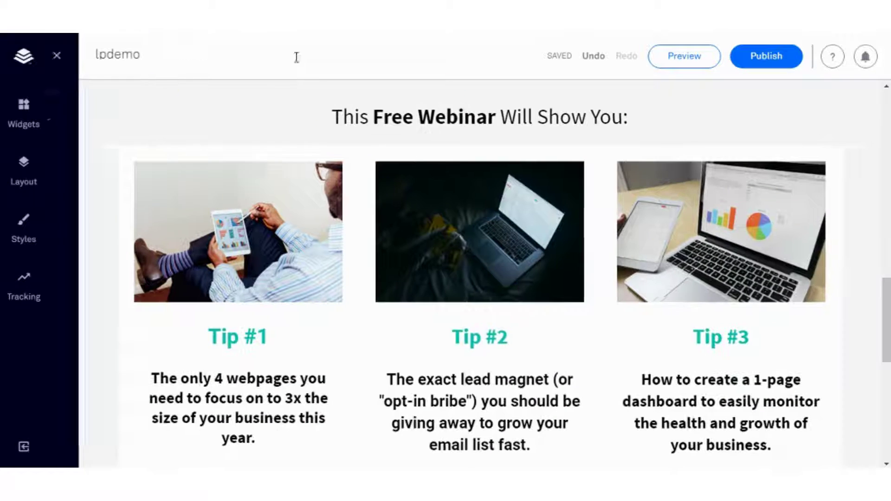
Duplicate the "This Free Webinar Will Show You:" heading and place one of the two beside the Tip #1 block
left_click(437, 185)
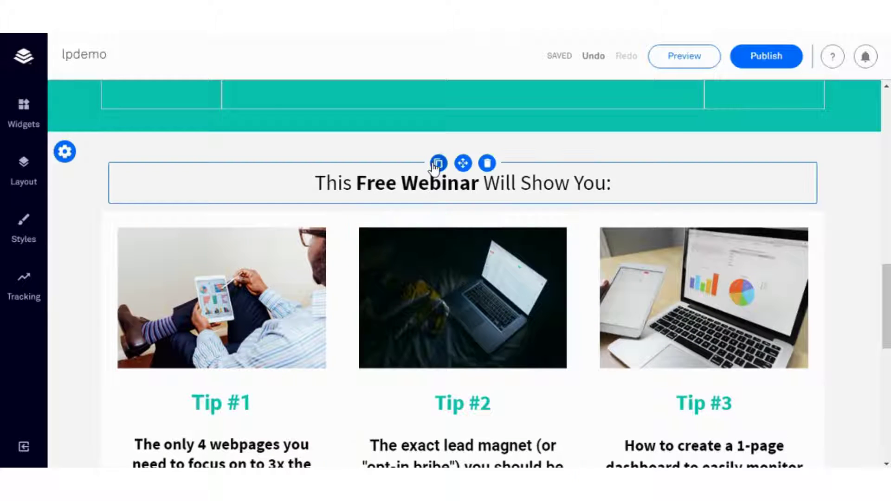
left_click(438, 160)
left_click(244, 176)
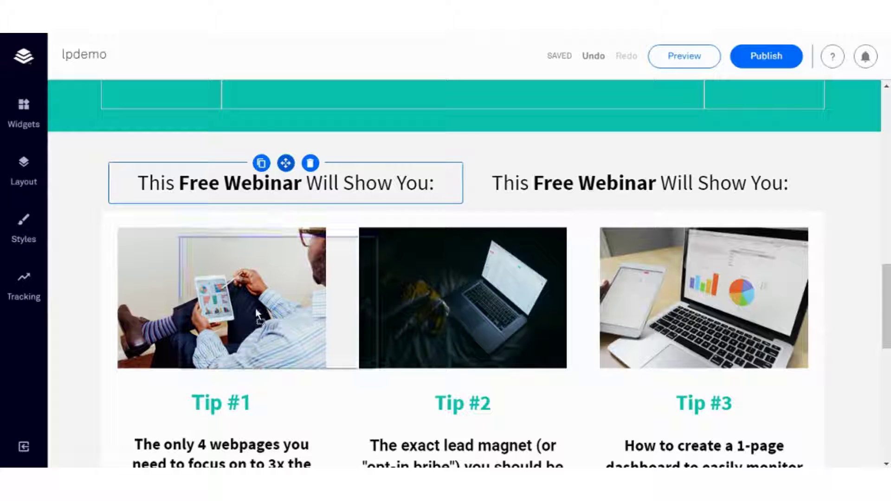
left_click_drag(255, 307, 178, 275)
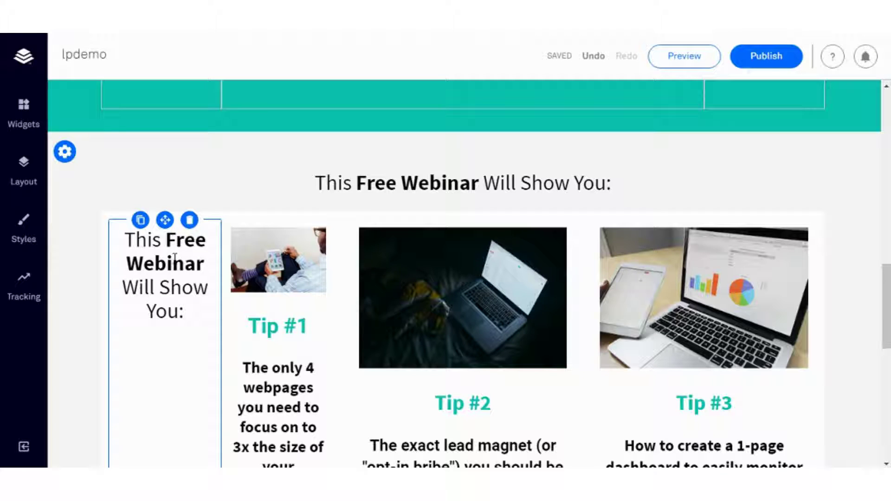
Delete the "This Free Webinar Will Show You:" heading beside the Tip #1 block and return to the page's hero section
left_click(228, 280)
scroll(234, 287, "down", 1)
scroll(234, 288, "down", 1)
scroll(209, 251, "up", 2)
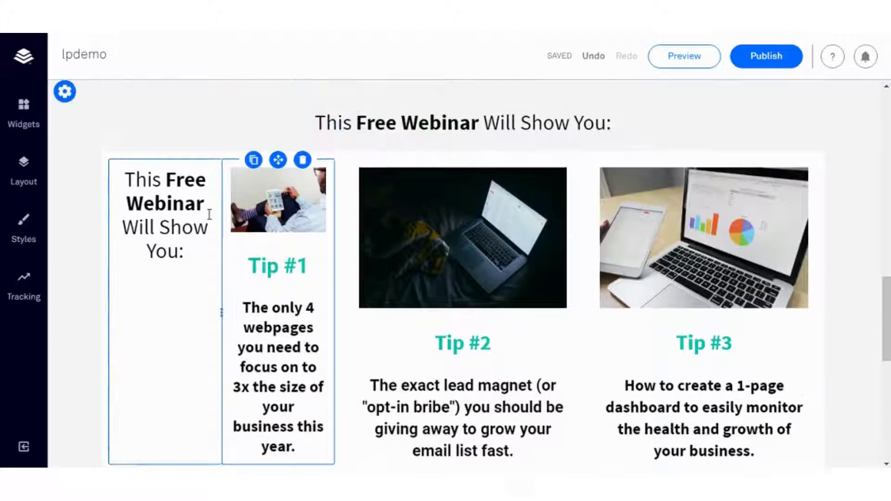
left_click(199, 229)
left_click(190, 221)
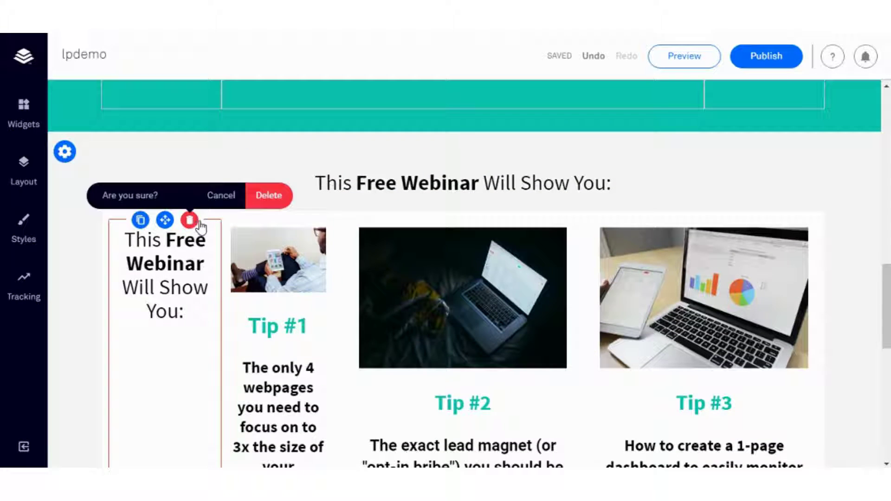
left_click(269, 195)
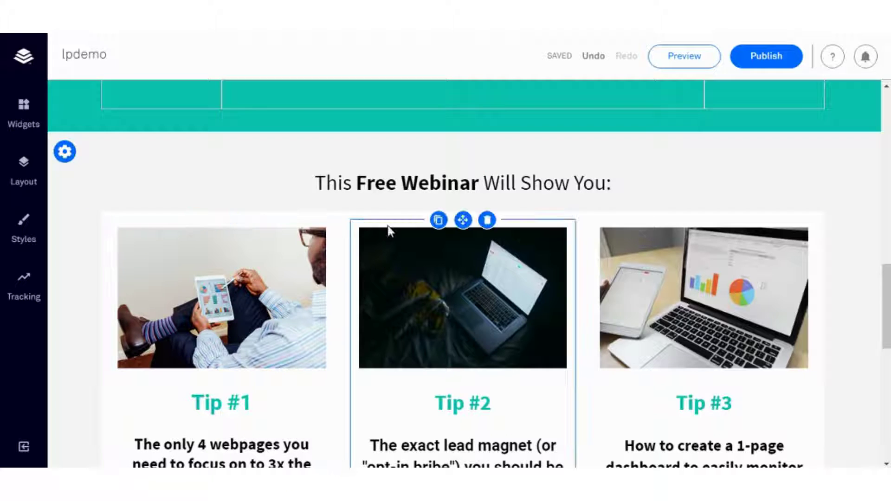
scroll(394, 232, "up", 10)
scroll(391, 230, "up", 5)
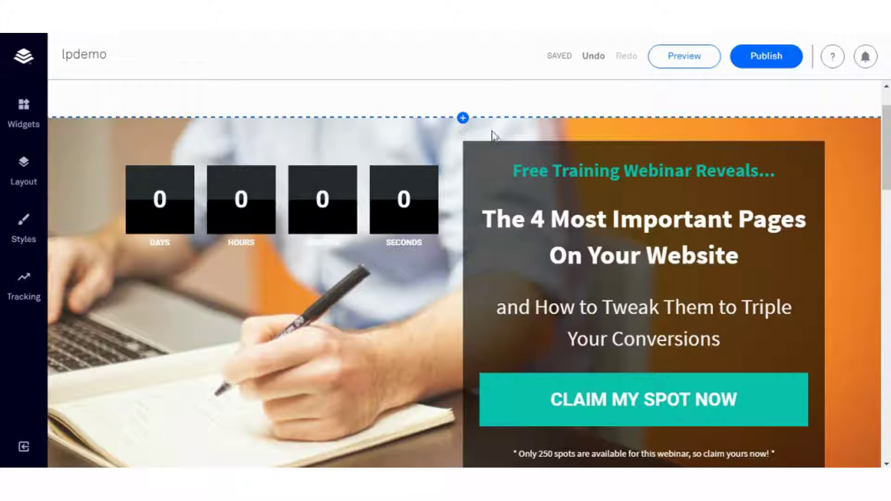
Review the hero countdown timer's expiry actions, including Redirect to a Leadpage and Show/Hide sections, leaving it on Do Nothing
left_click(399, 183)
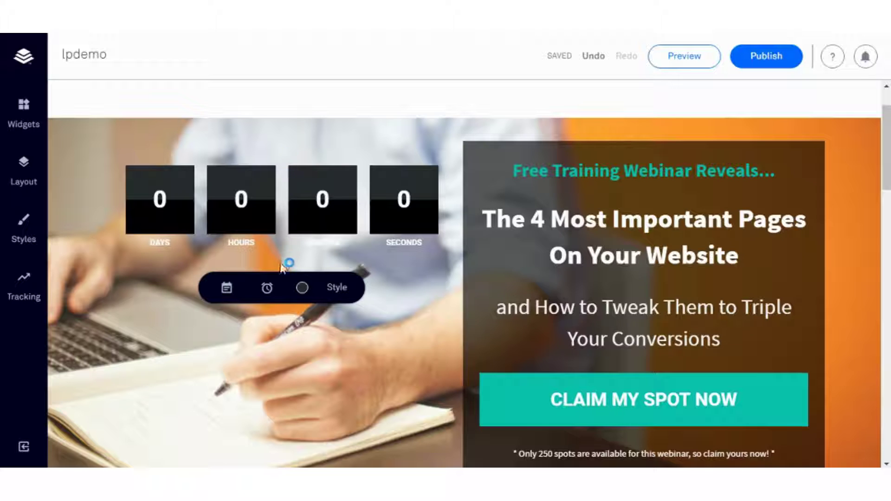
left_click(268, 290)
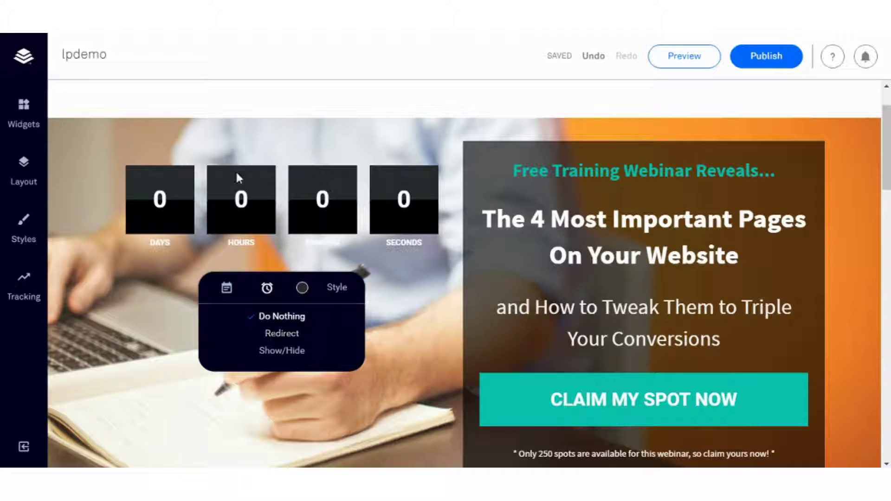
left_click(297, 337)
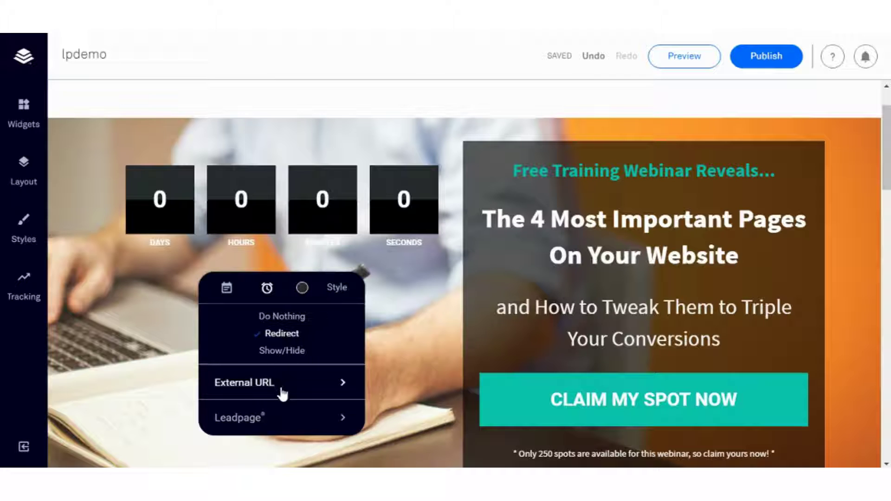
left_click(288, 421)
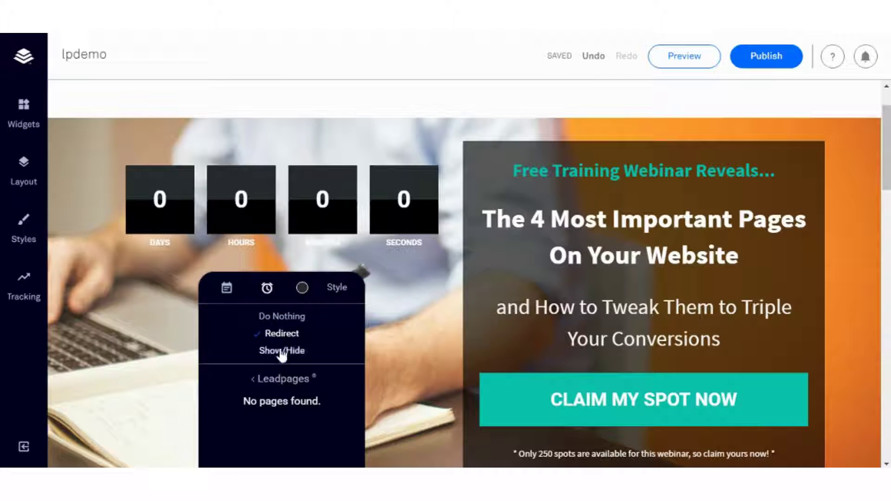
left_click(270, 318)
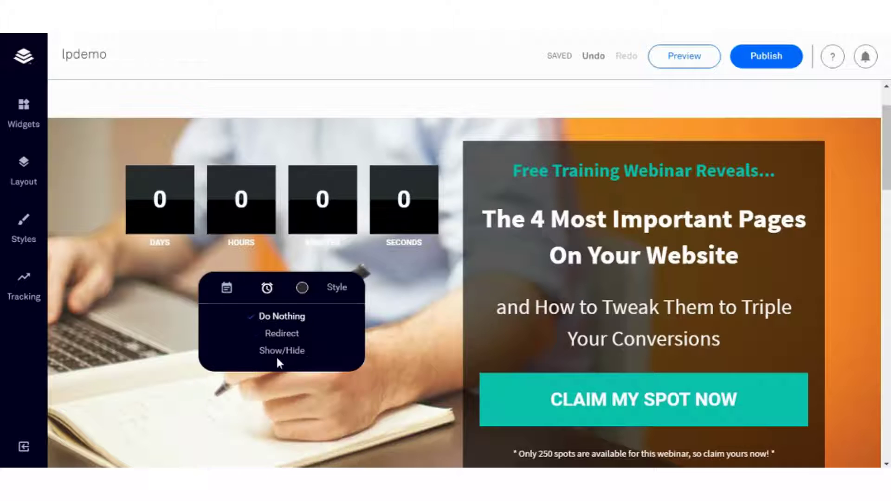
left_click(277, 354)
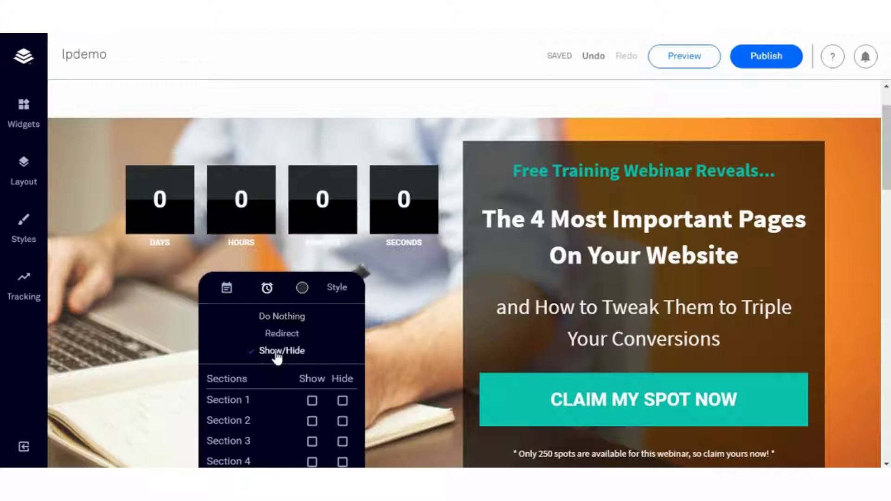
left_click(277, 318)
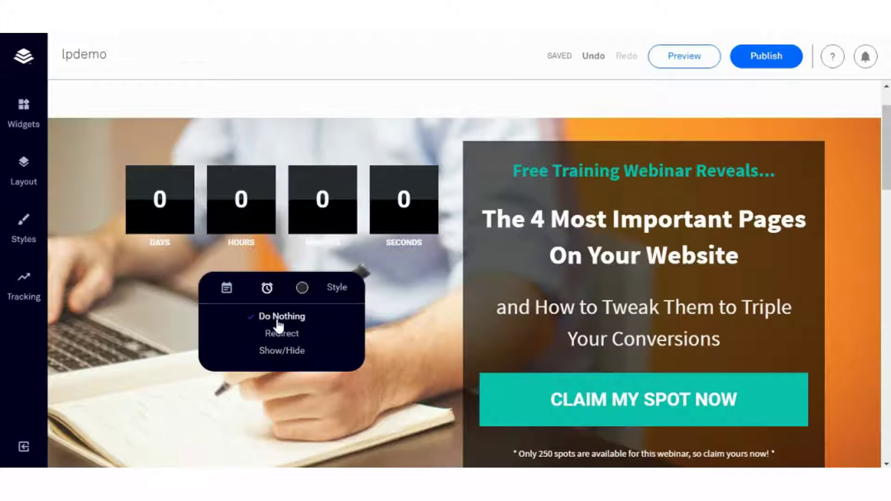
left_click(394, 305)
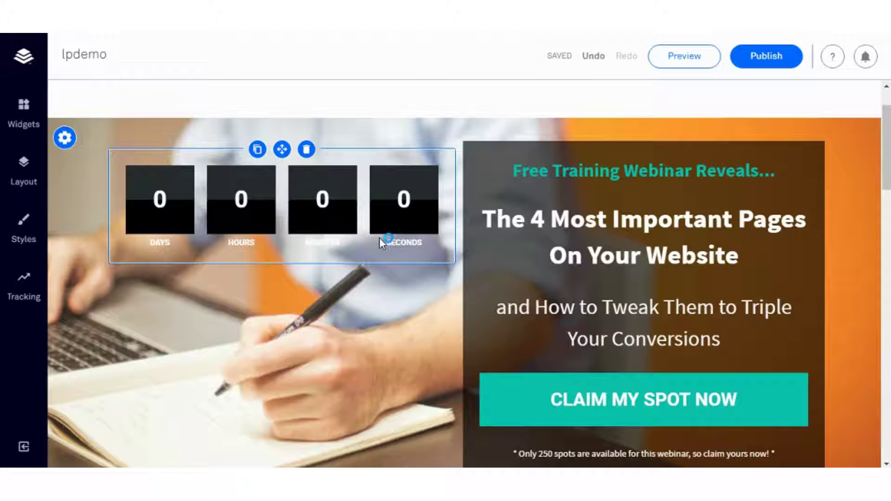
Check the style options of the "CLAIM MY SPOT NOW" button in the hero section
scroll(474, 240, "down", 3)
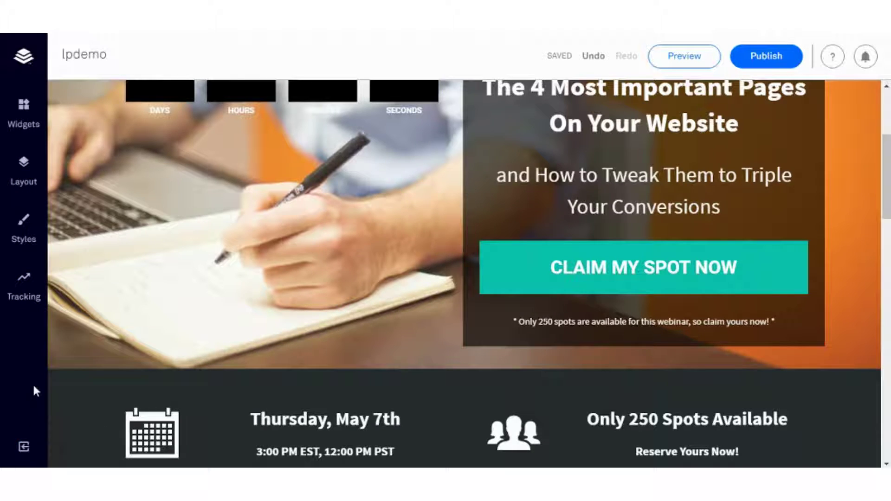
left_click(507, 258)
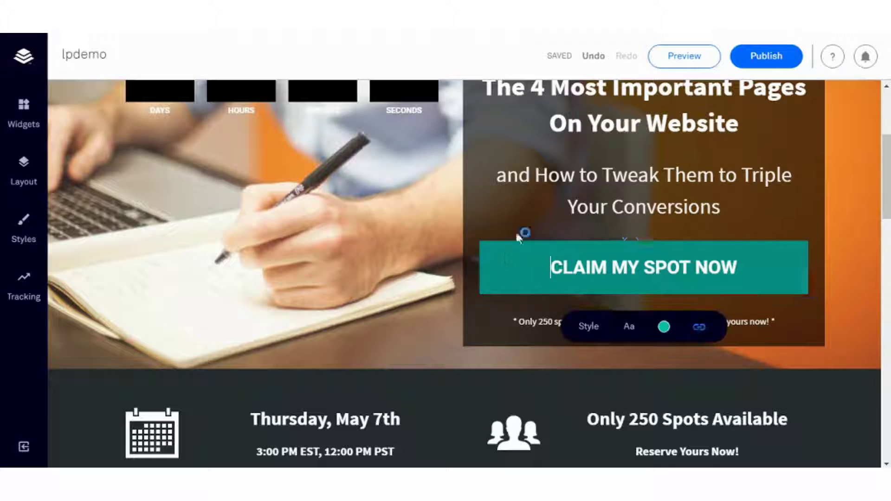
left_click(589, 327)
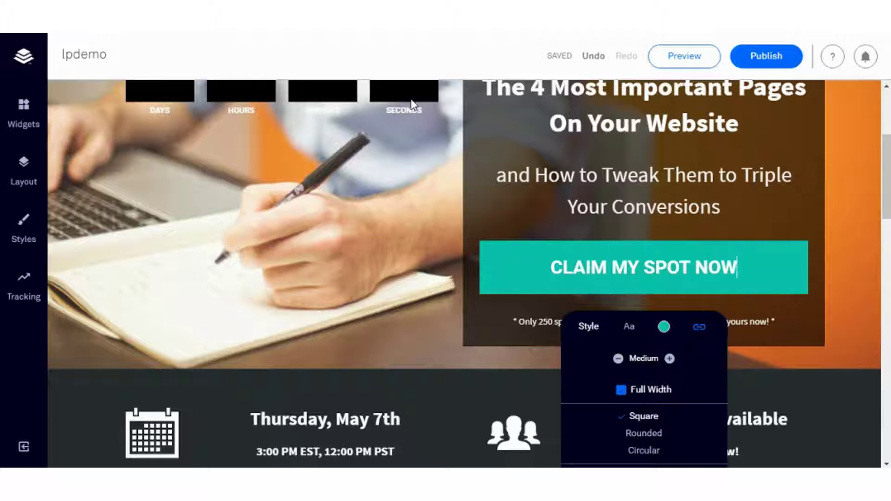
Examine the page layout's section list alongside the corresponding parts of the page
left_click(27, 160)
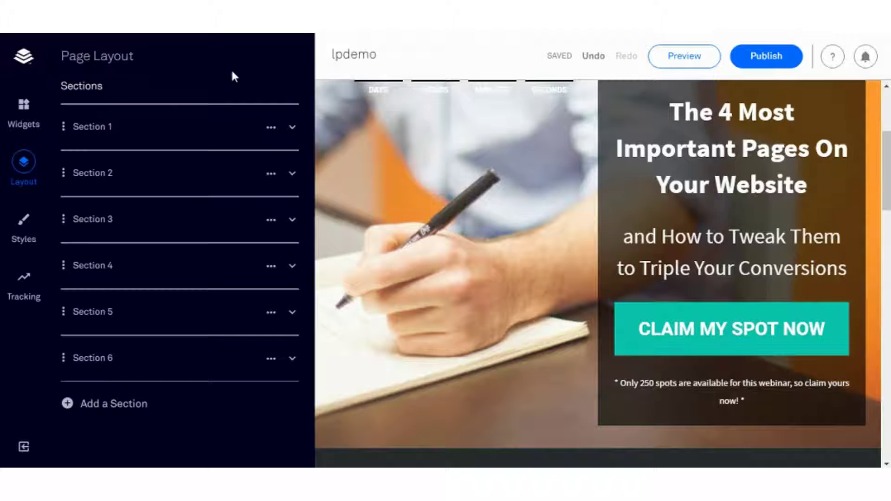
scroll(352, 159, "up", 3)
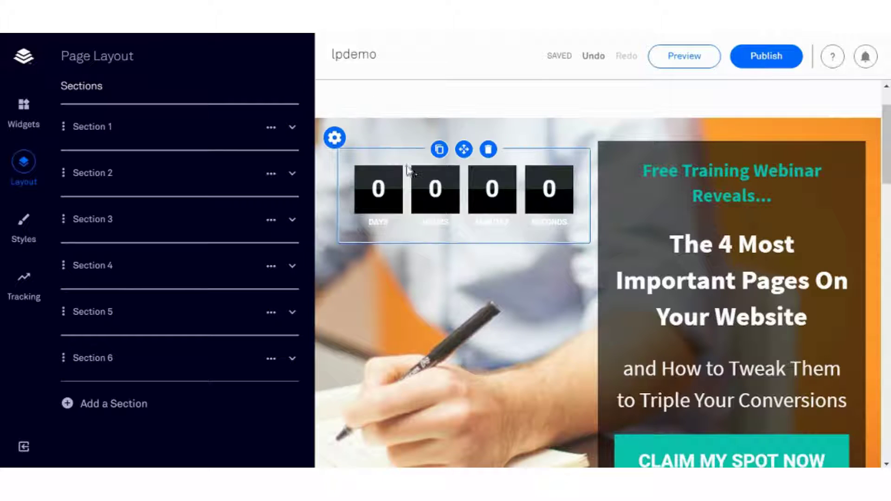
scroll(411, 174, "down", 2)
scroll(411, 174, "down", 2)
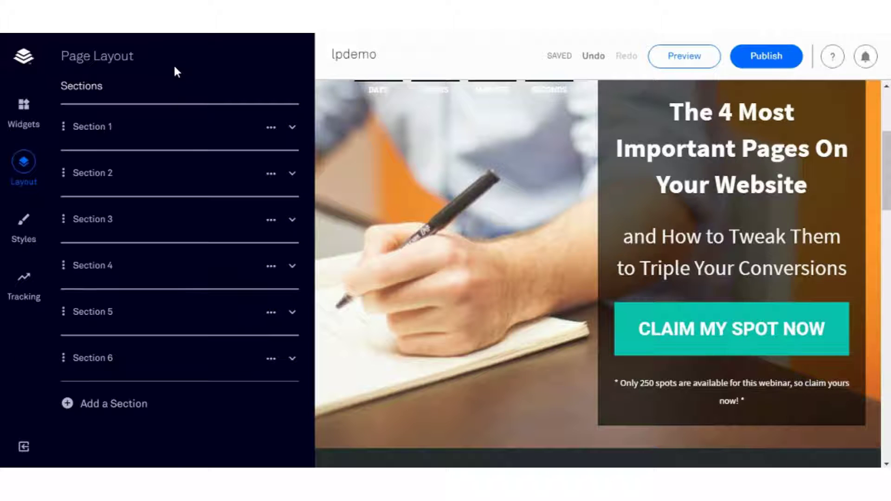
left_click(347, 90)
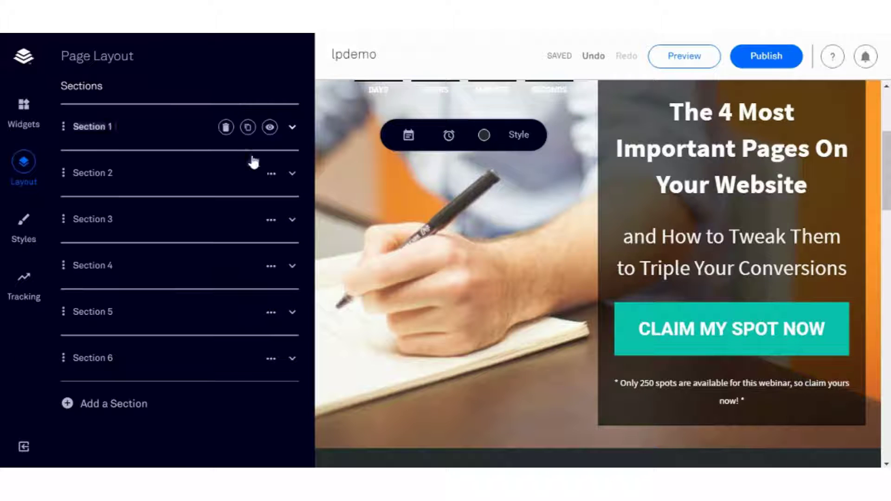
scroll(557, 253, "down", 6)
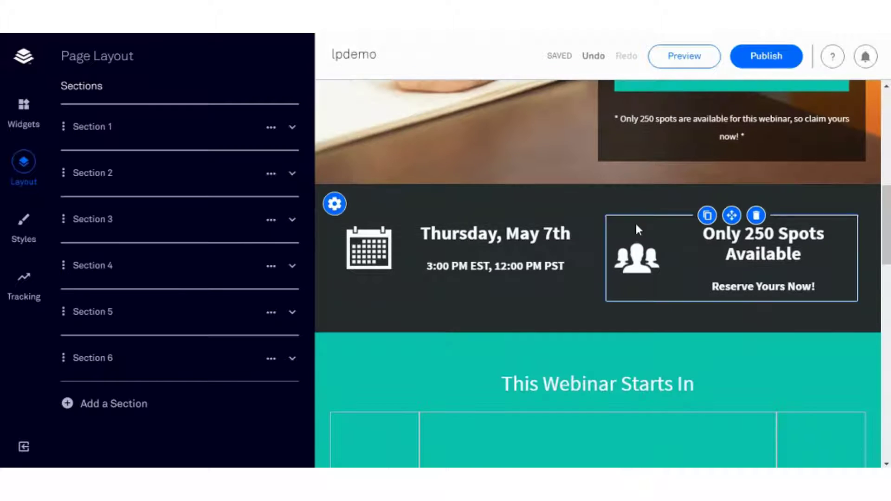
Add a Button widget above the "This Webinar Starts In" heading
left_click(23, 107)
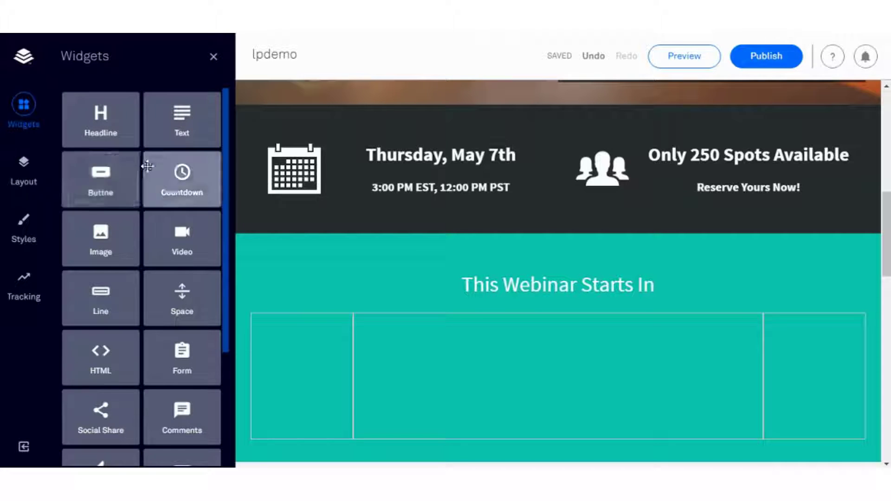
left_click_drag(105, 179, 555, 267)
left_click(559, 283)
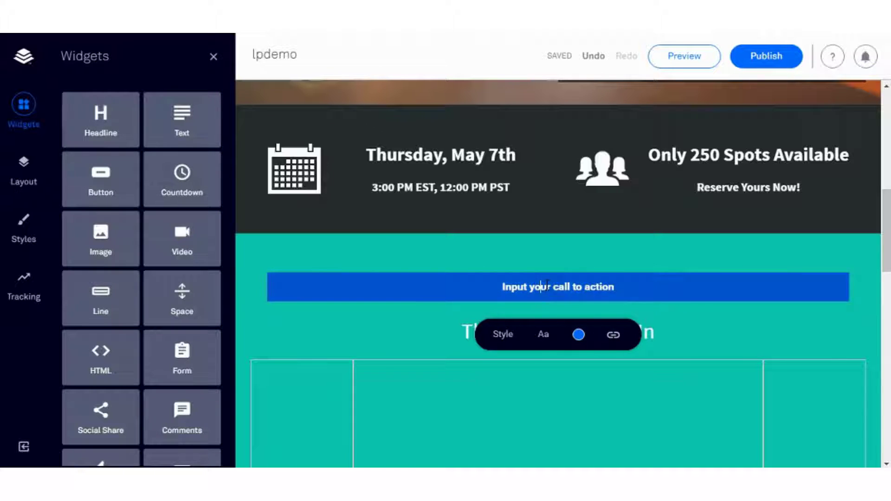
Delete the "Input your call to action" button above the "This Webinar Starts In" heading
left_click(391, 327)
left_click(583, 264)
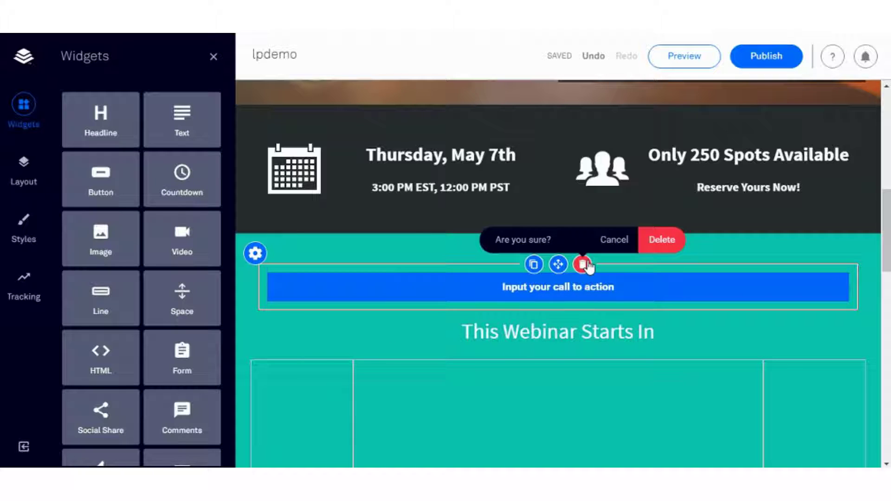
left_click(649, 243)
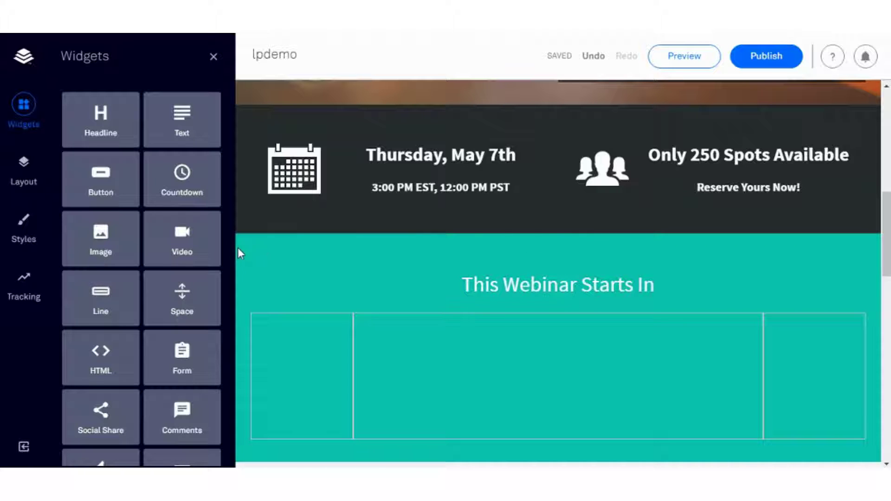
Open the layout of the "This Webinar Starts In" section and review its style entry and rows
left_click(255, 254)
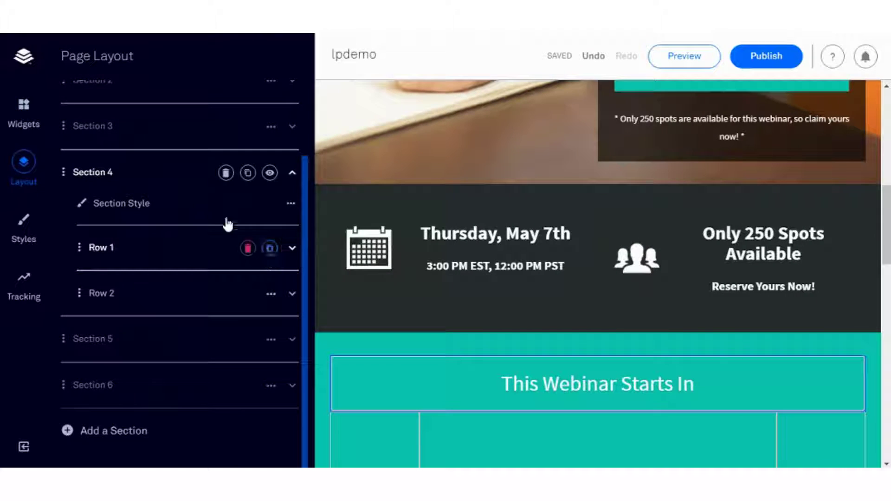
scroll(78, 114, "up", 2)
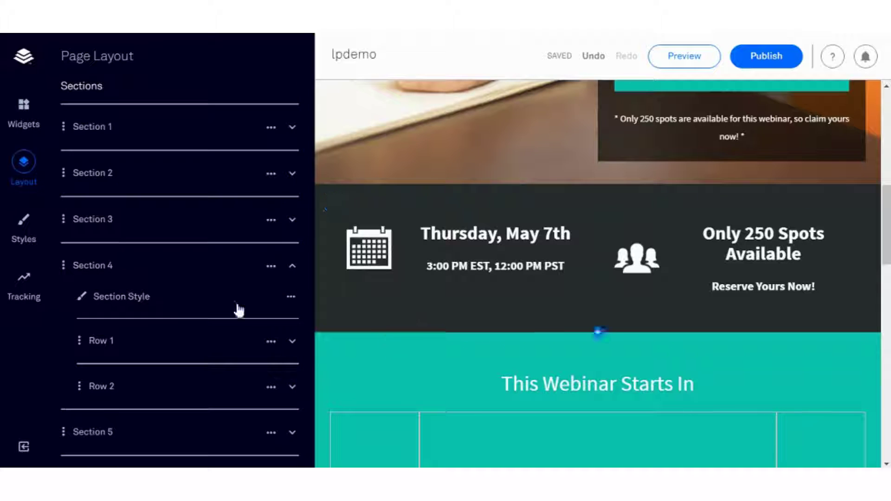
scroll(158, 293, "down", 2)
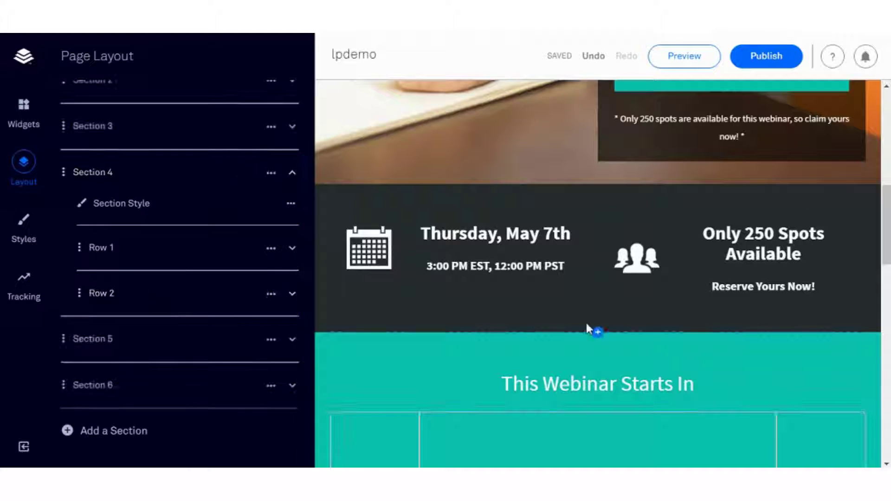
scroll(592, 328, "down", 1)
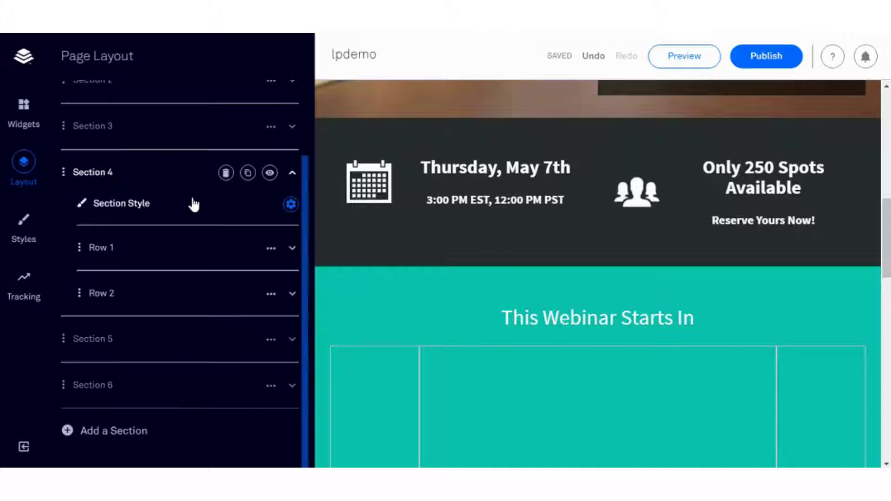
Add a new section below the copyright footer and bring its layout entry into view
left_click(127, 431)
left_click_drag(102, 436, 96, 201)
left_click(93, 431)
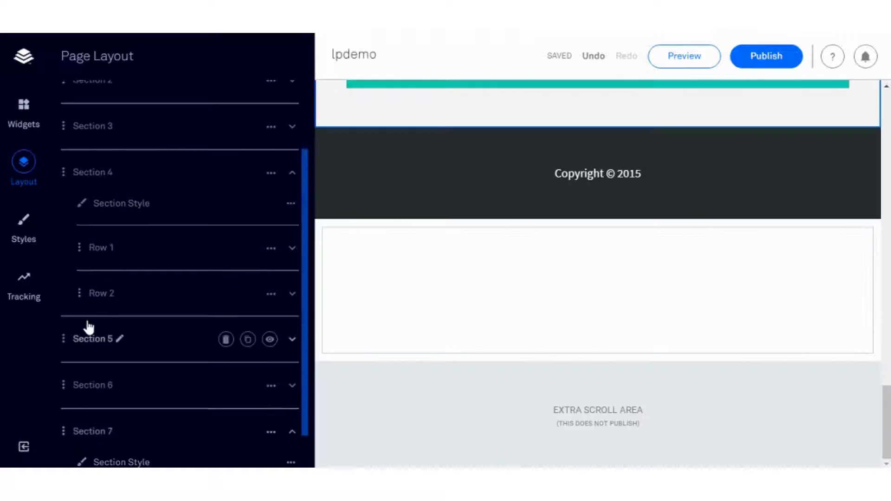
scroll(119, 414, "up", 2)
scroll(98, 397, "down", 4)
left_click(103, 399)
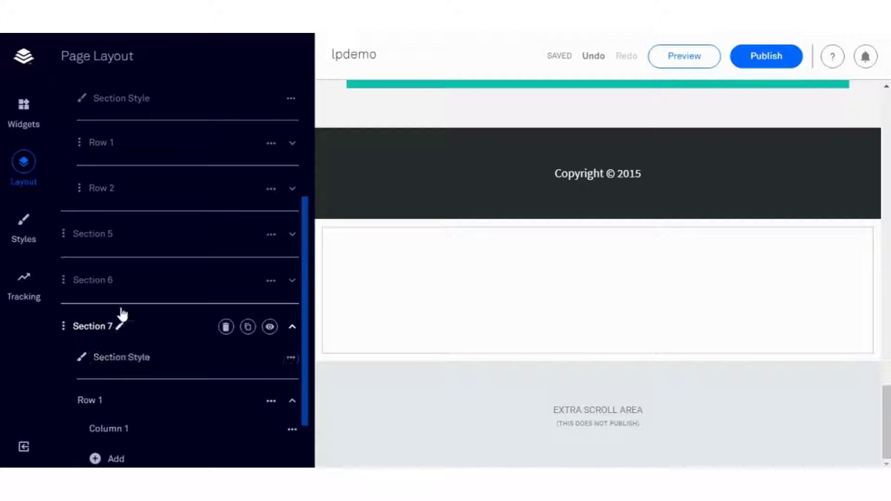
scroll(120, 315, "down", 2)
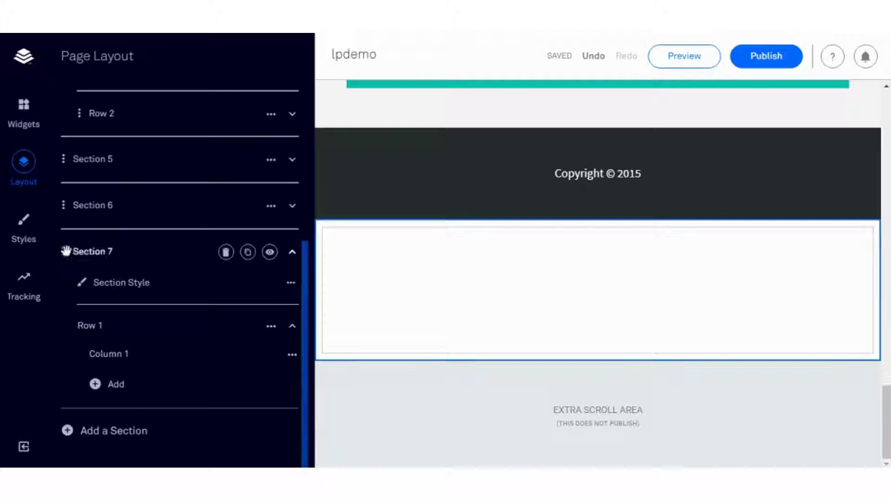
Add two more columns to Row 1 of Section 7 to make a three-column row
left_click(94, 254)
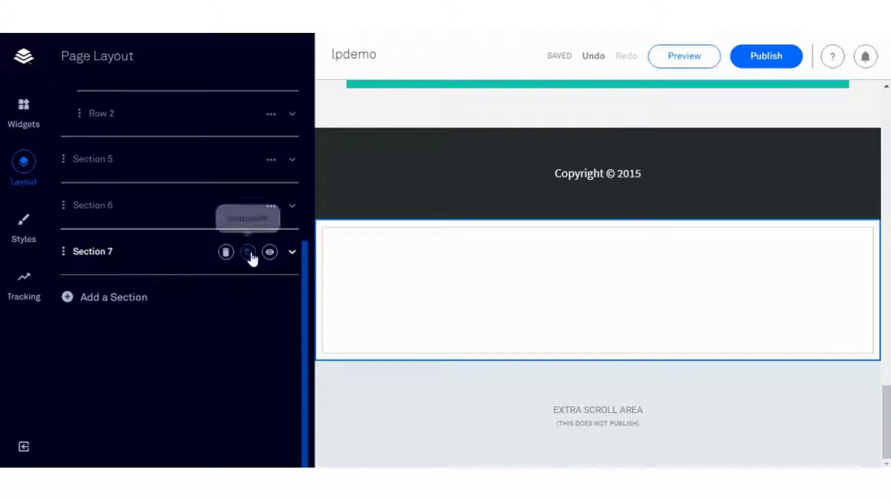
left_click(292, 255)
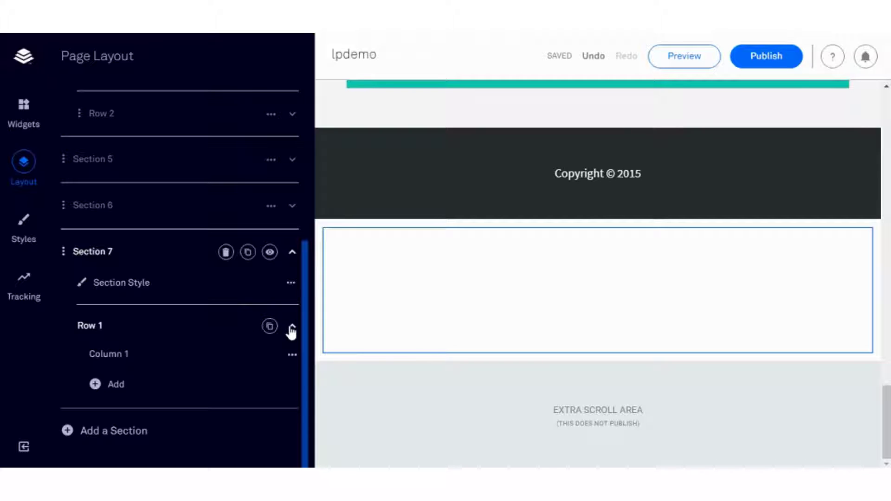
left_click(96, 385)
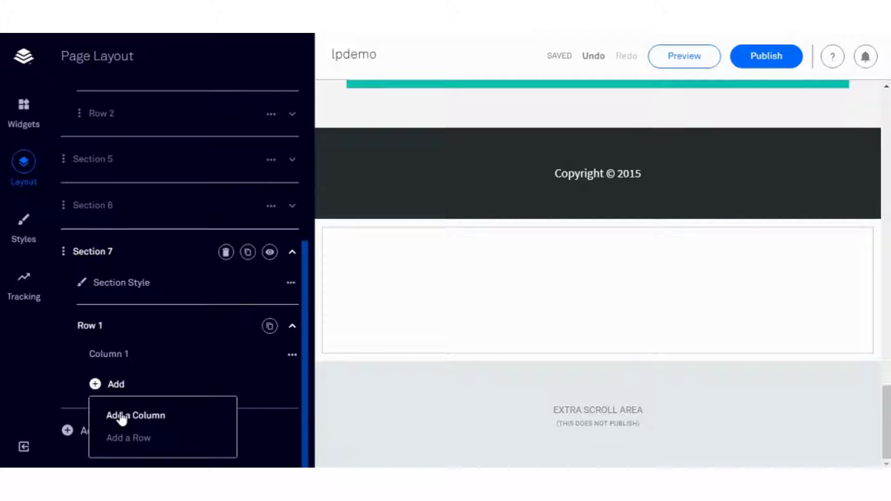
left_click(105, 403)
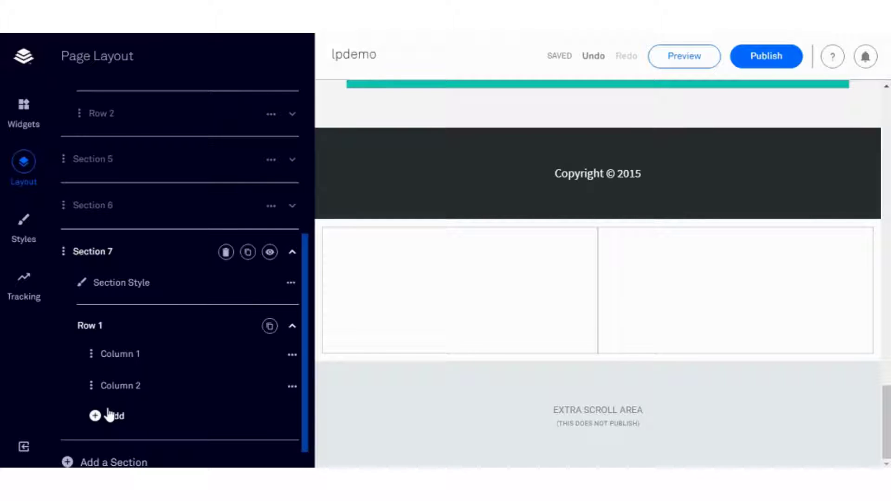
left_click(97, 418)
left_click(127, 449)
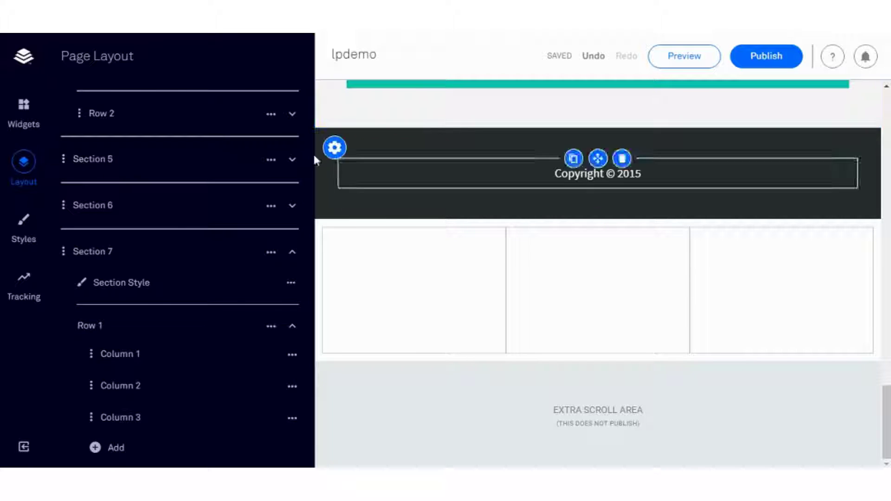
Place a Button widget in the new section's middle column and widen that column toward the third one
scroll(196, 203, "up", 2)
scroll(196, 203, "up", 2)
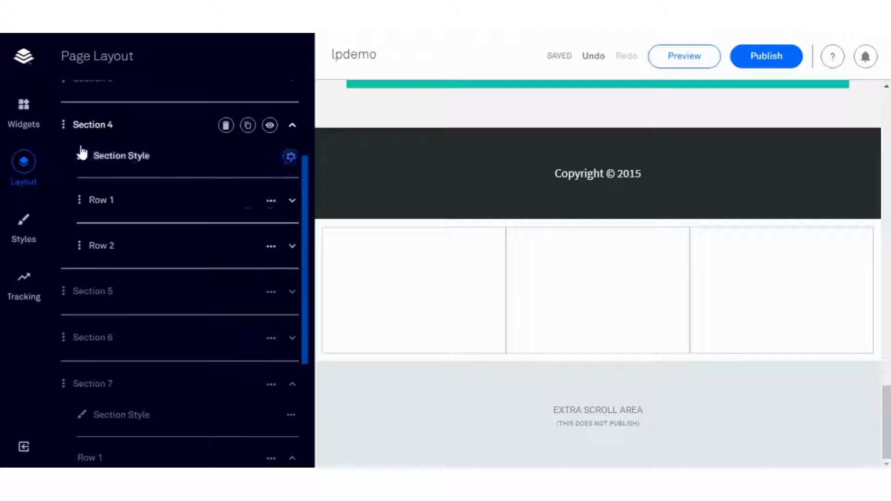
left_click(23, 126)
left_click_drag(128, 171, 621, 282)
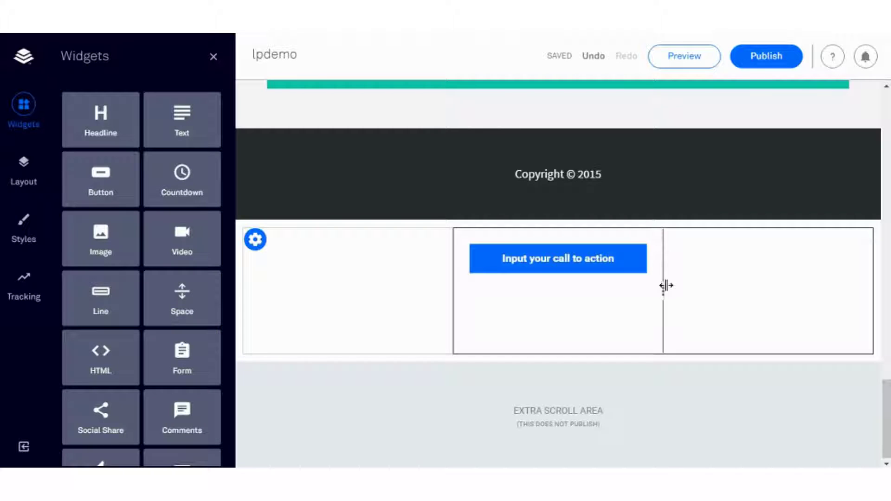
left_click_drag(702, 293, 687, 297)
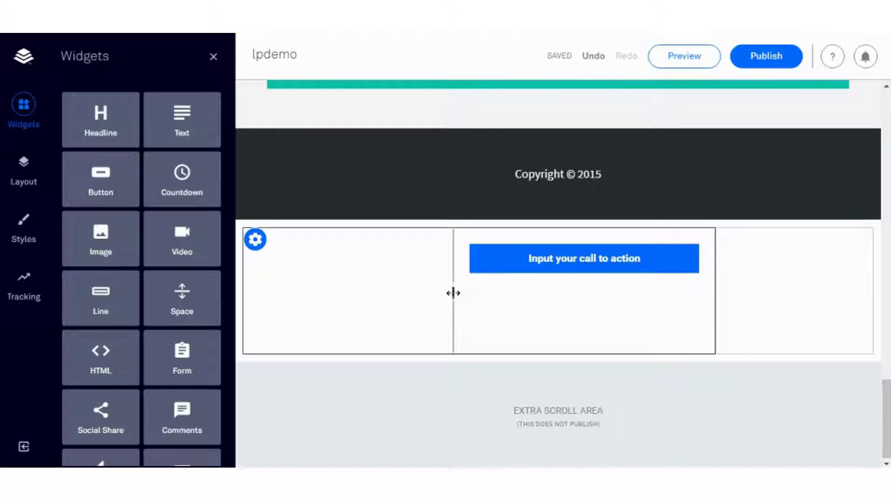
Widen the new section's middle column toward the first one and select its call-to-action button for editing
left_click_drag(454, 293, 414, 285)
left_click(605, 263)
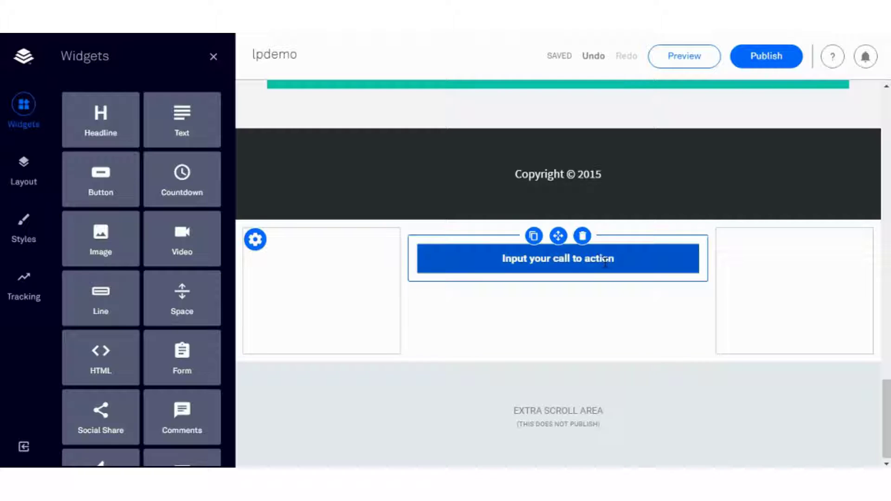
left_click(605, 263)
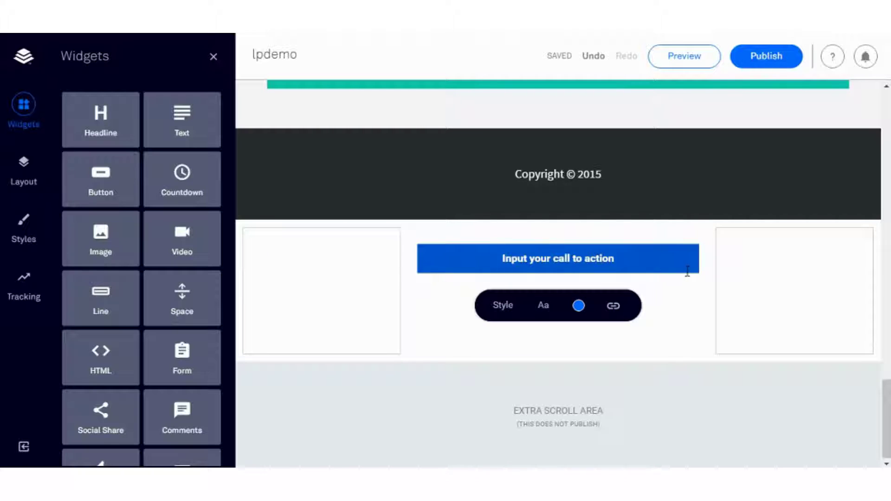
left_click(650, 304)
left_click(516, 245)
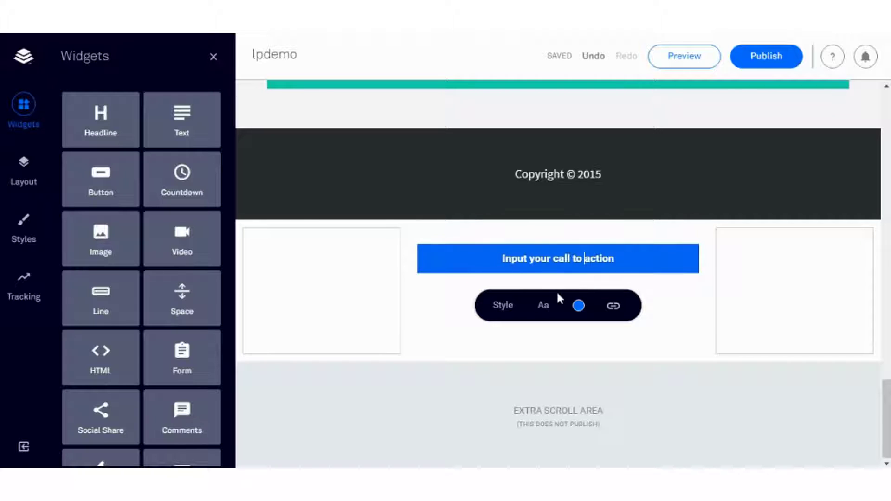
Style the call-to-action button with a circular shape and a gradient fill
left_click(512, 310)
scroll(514, 312, "down", 1)
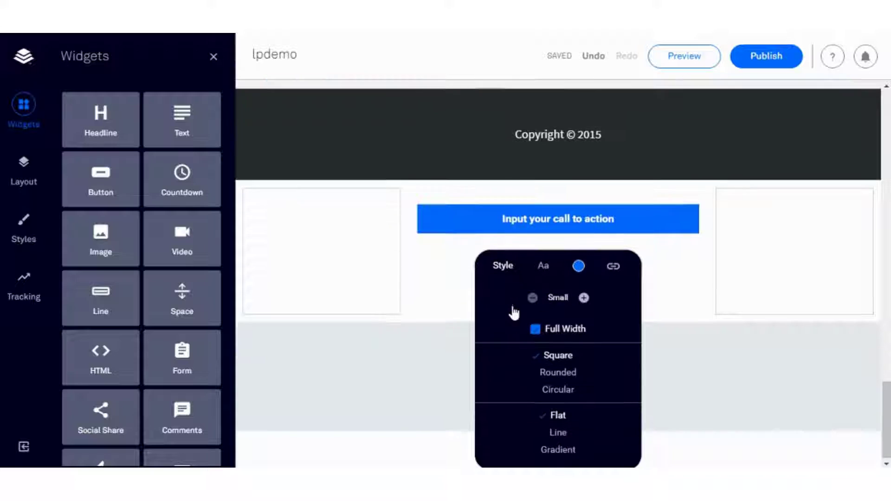
left_click(586, 374)
left_click(575, 390)
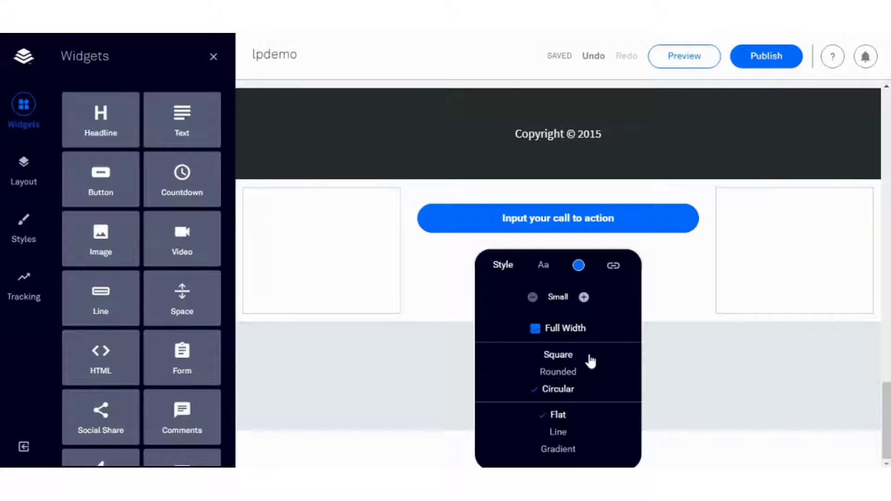
left_click(566, 430)
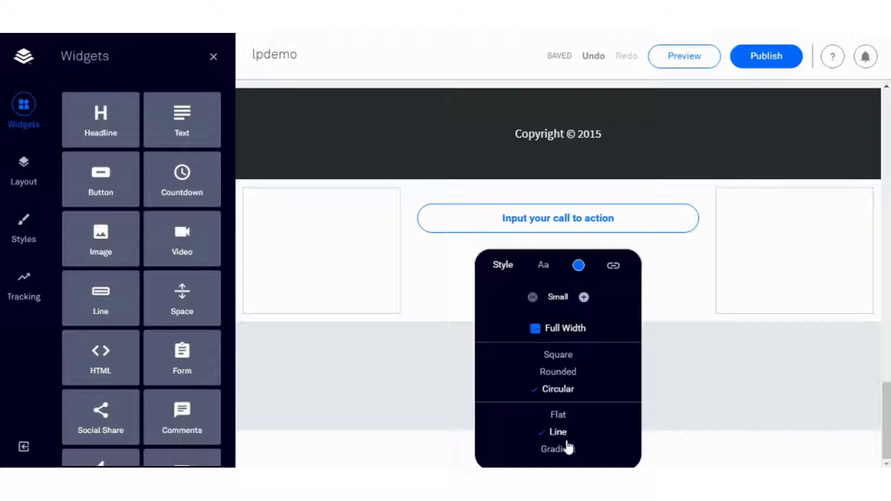
left_click(567, 451)
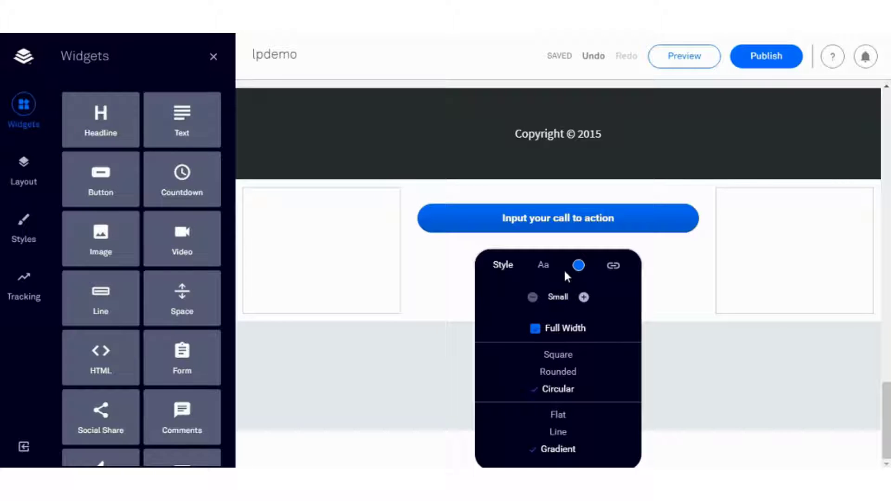
Review the call-to-action button's font list, text size and spacing, colour and link options
left_click(546, 265)
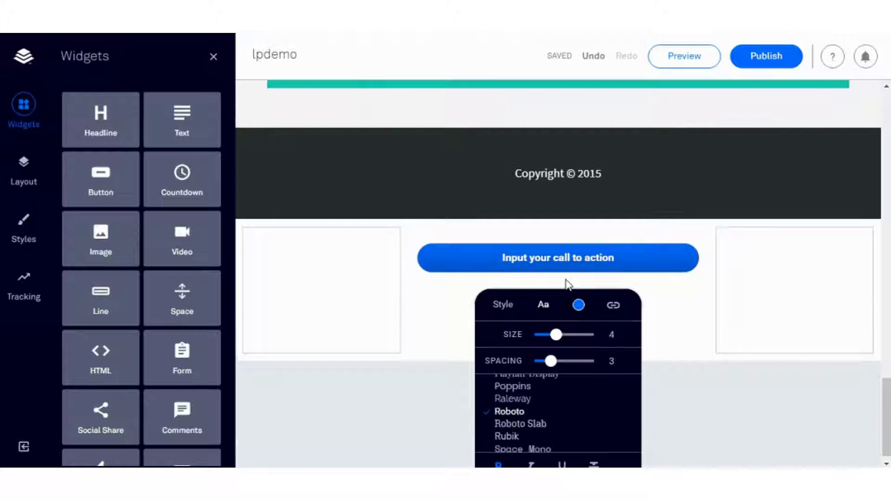
scroll(586, 364, "down", 3)
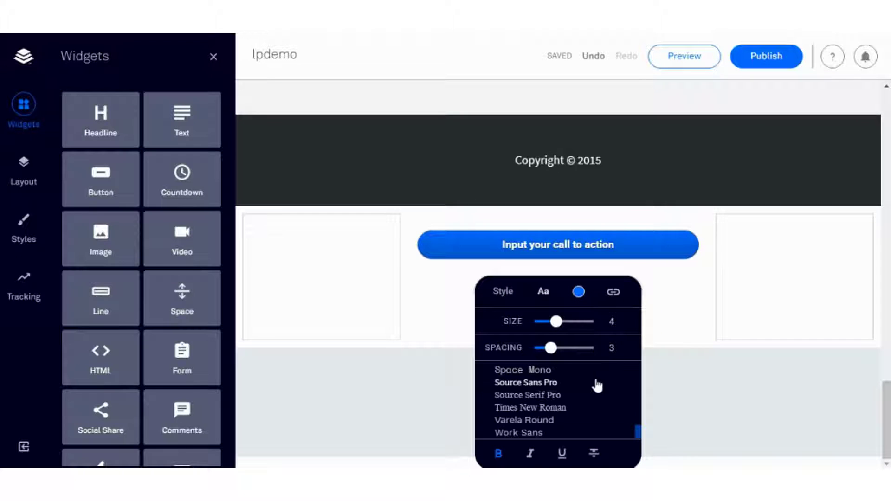
scroll(594, 384, "up", 3)
scroll(597, 385, "up", 2)
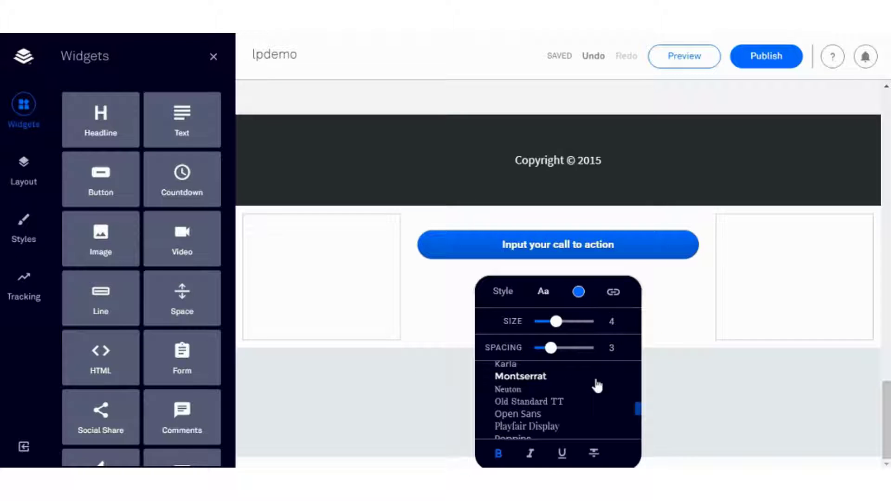
scroll(596, 386, "up", 5)
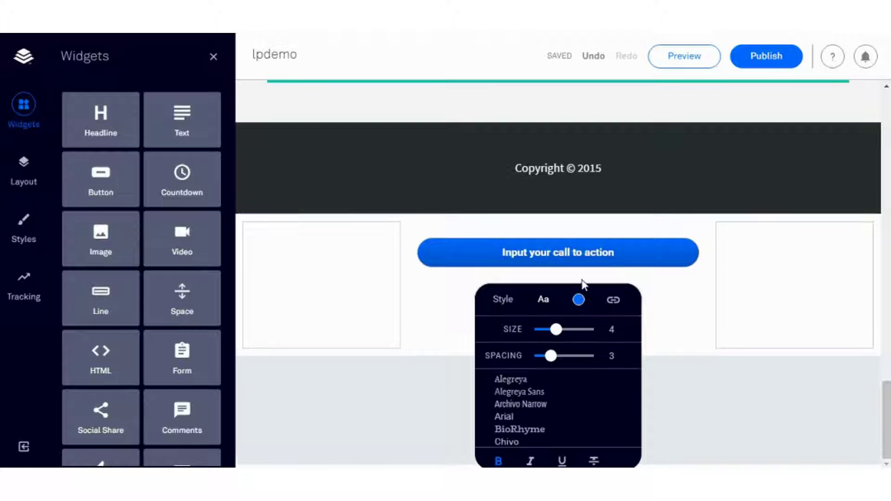
left_click(580, 298)
left_click(615, 306)
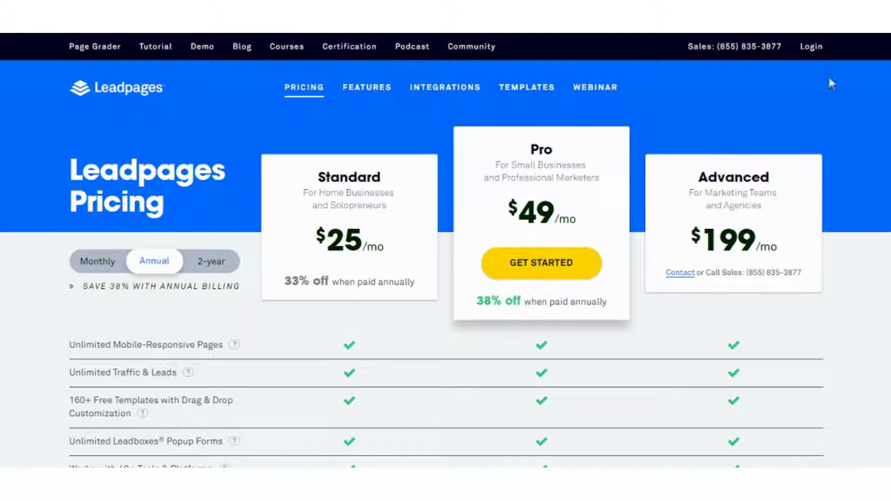
Log in to the Leadpages account from the pricing page and start making a first Leadbox
left_click(807, 49)
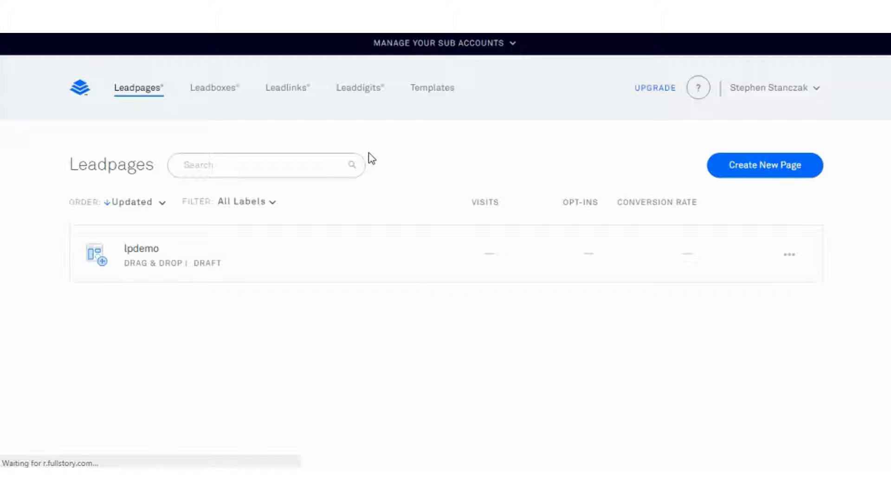
left_click(214, 89)
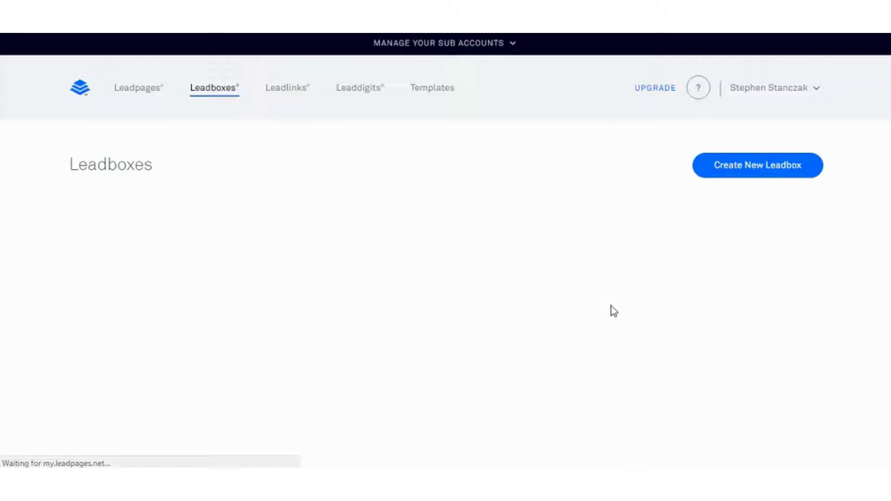
left_click(718, 174)
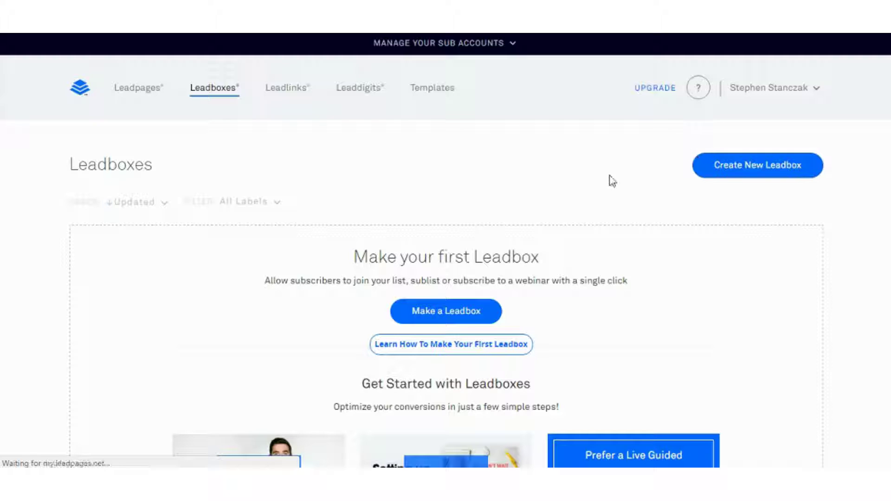
scroll(464, 265, "down", 2)
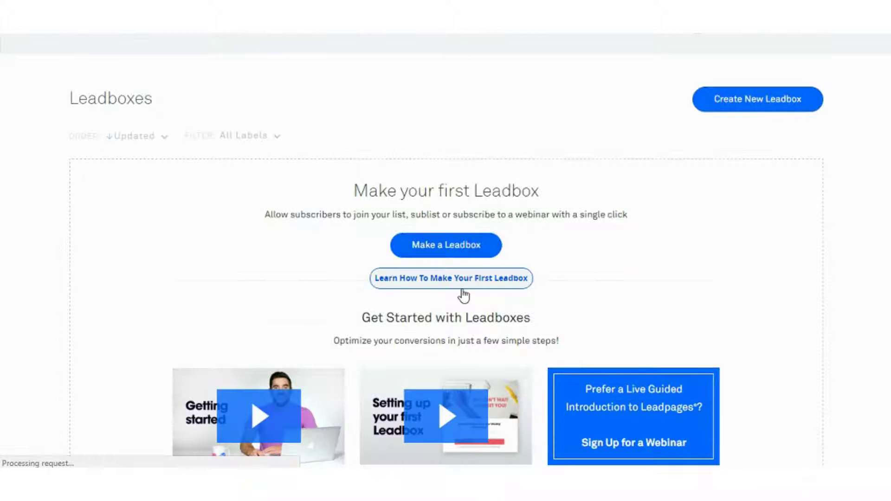
left_click(472, 245)
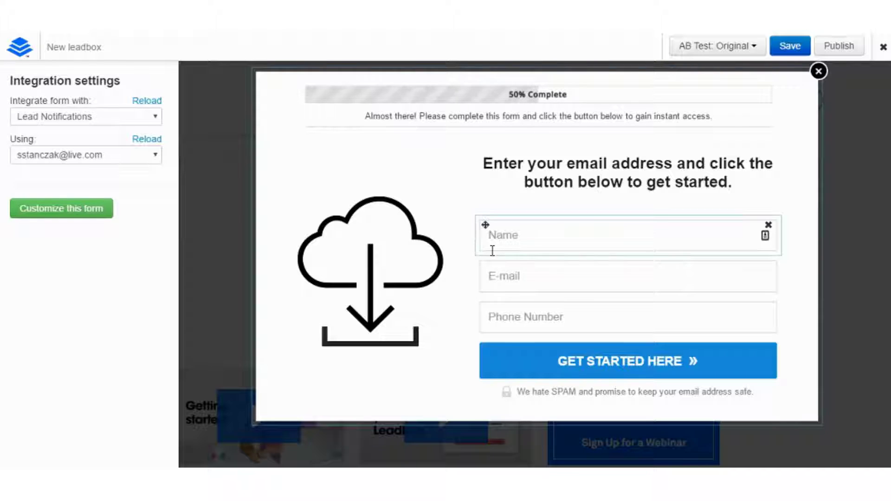
Inspect the settings of the Leadbox's form image, form title, privacy policy and form style, leaving them without changes
left_click(407, 265)
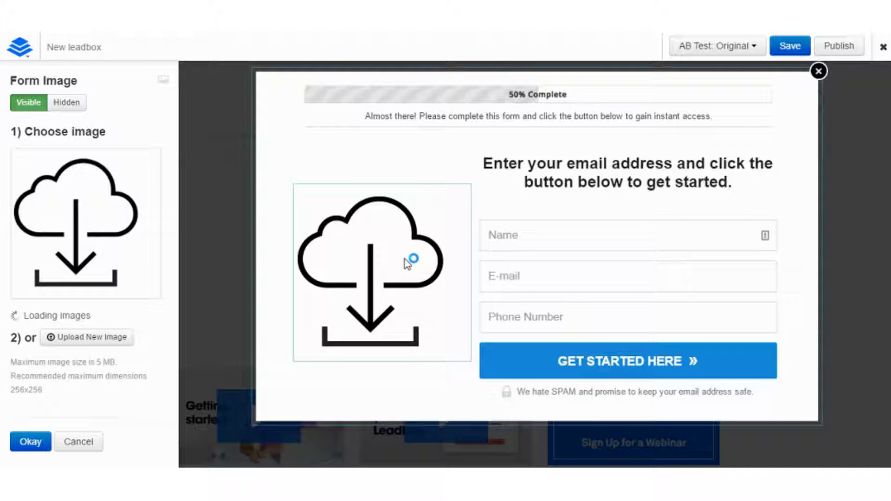
left_click(651, 154)
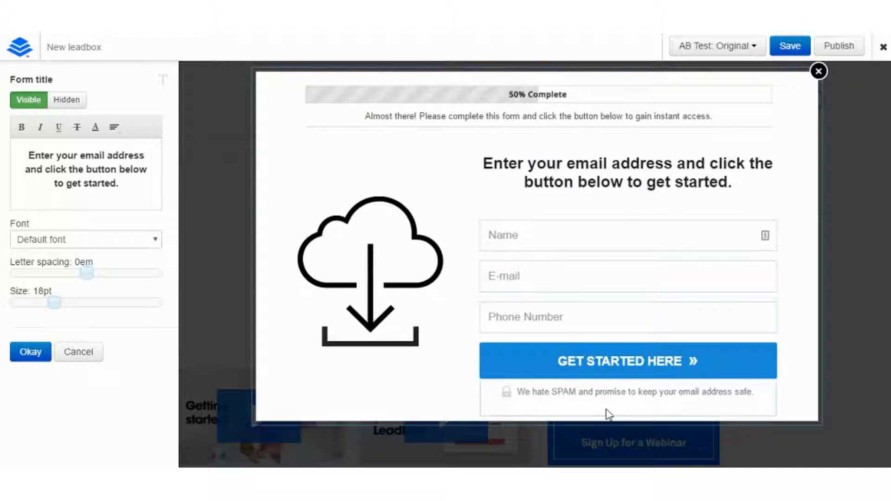
left_click(621, 396)
left_click_drag(643, 396, 599, 395)
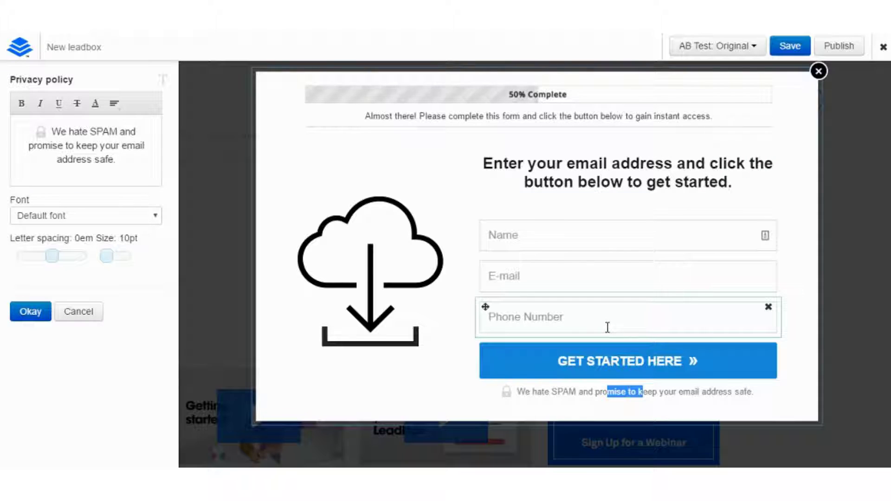
left_click(623, 261)
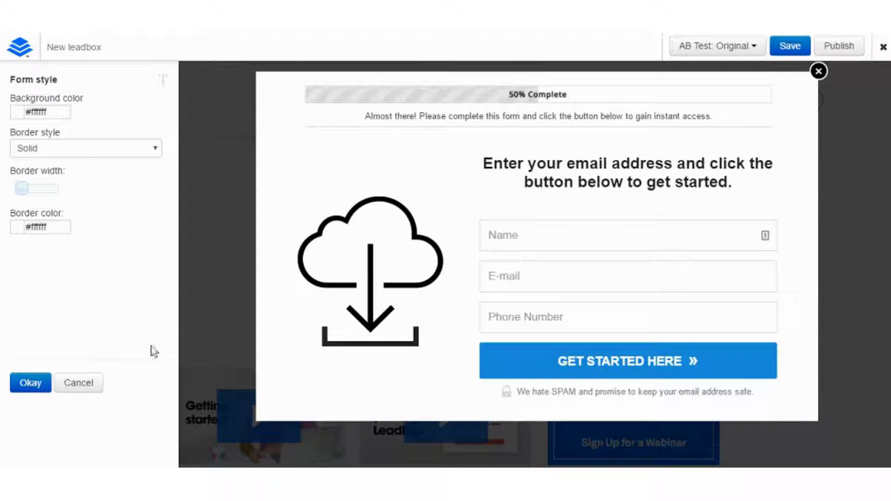
left_click(93, 386)
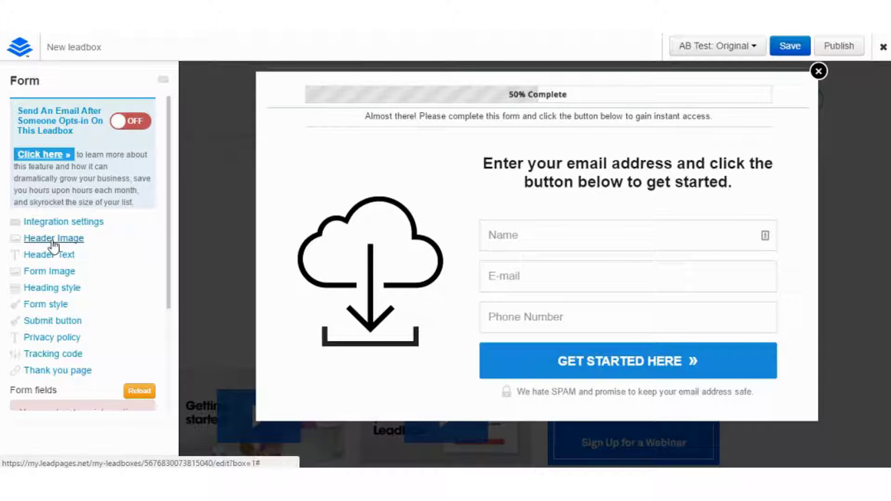
Enable the email sent after opt-in with "CB E-book .pdf" as lead magnet, and check its email customization
scroll(70, 306, "down", 3)
scroll(72, 302, "up", 3)
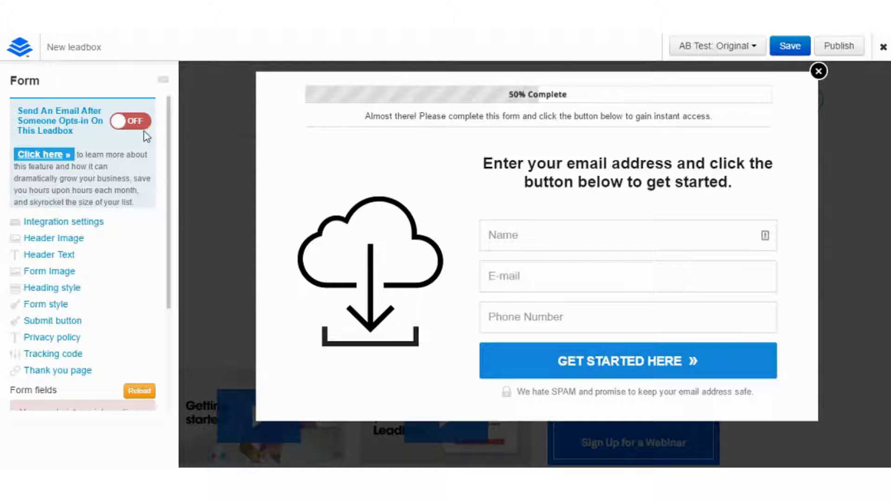
left_click(134, 123)
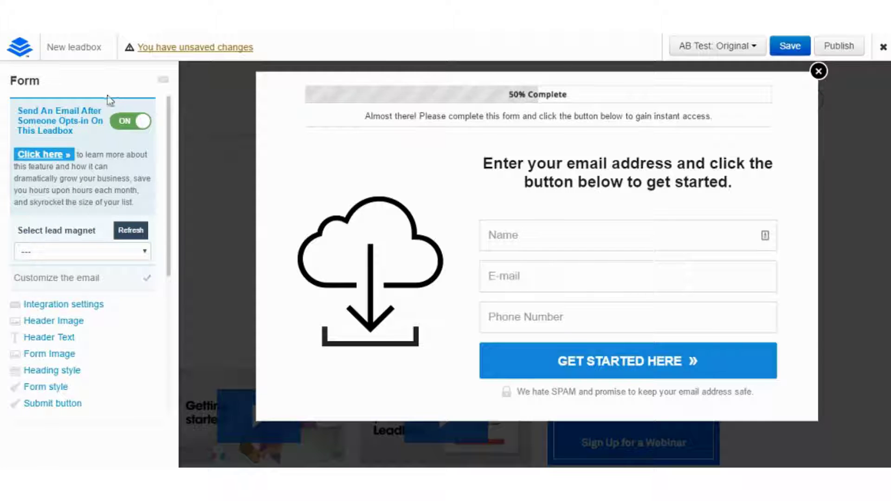
left_click(145, 257)
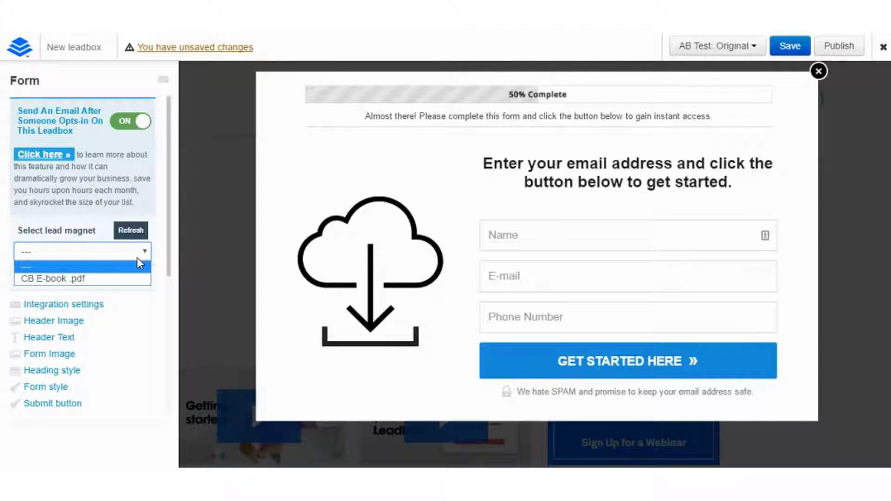
left_click(139, 280)
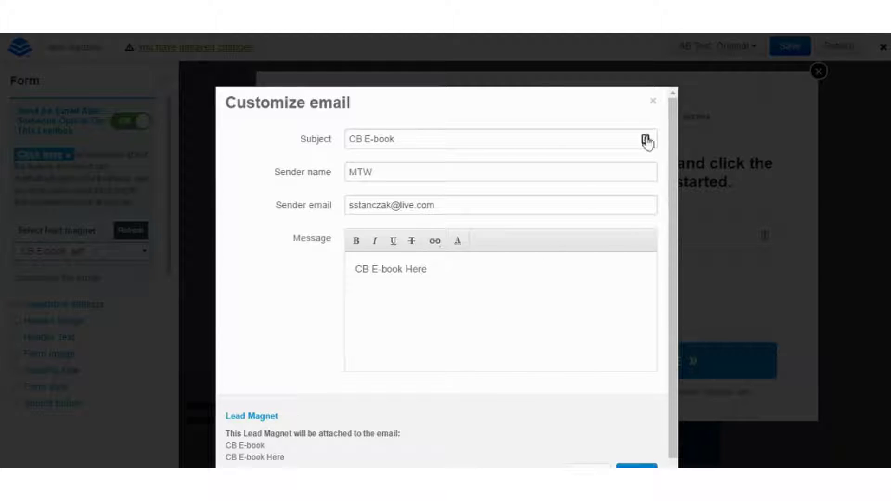
left_click(653, 101)
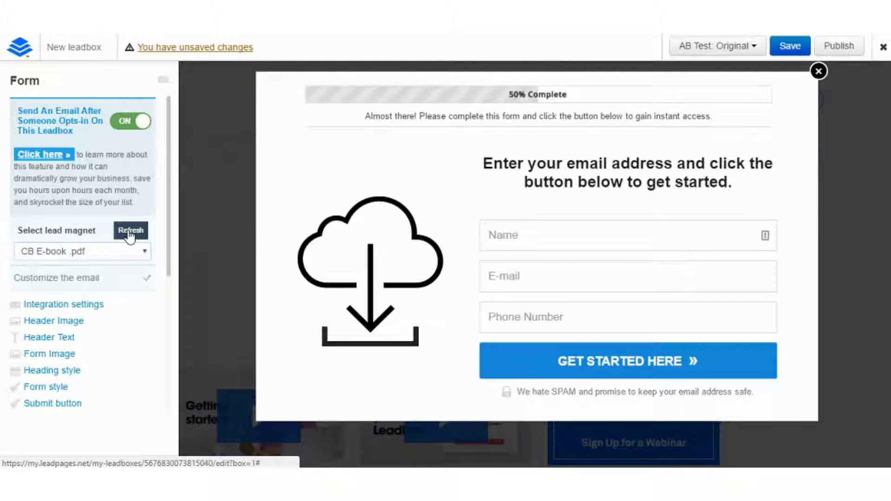
Review the Leadbox form's list of settings, its form fields and the advanced options for hidden form fields
scroll(126, 260, "down", 5)
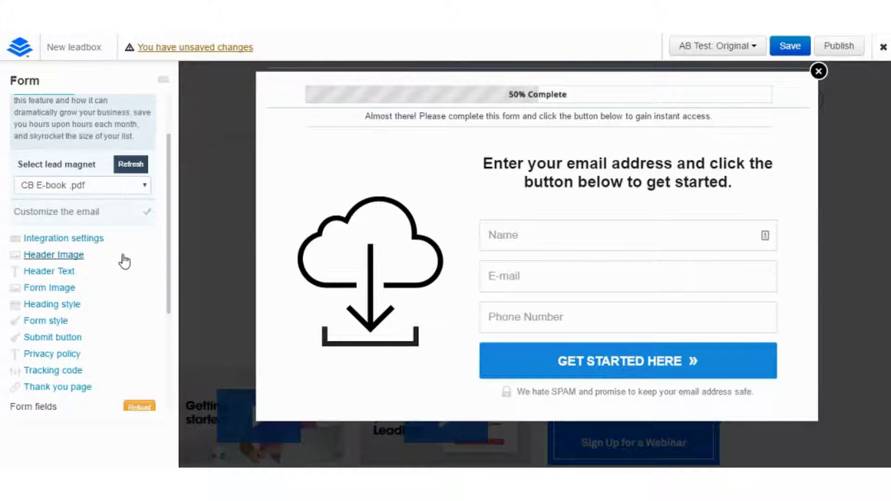
scroll(136, 250, "down", 3)
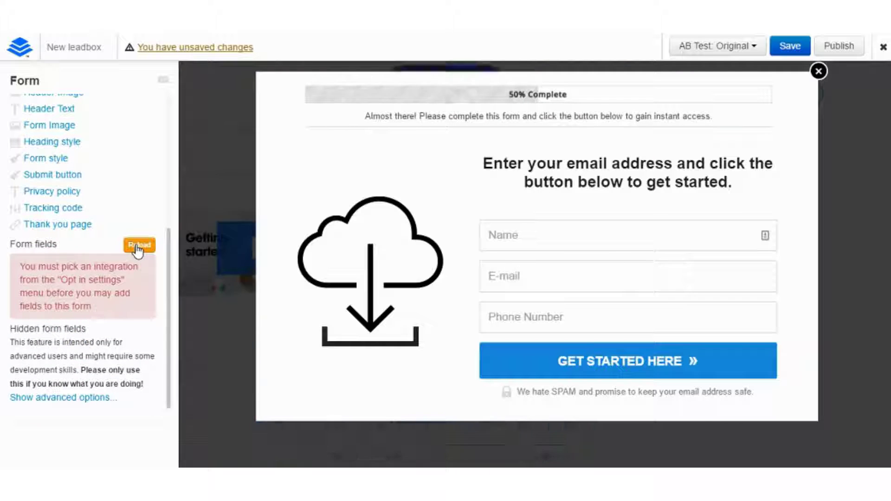
left_click(84, 398)
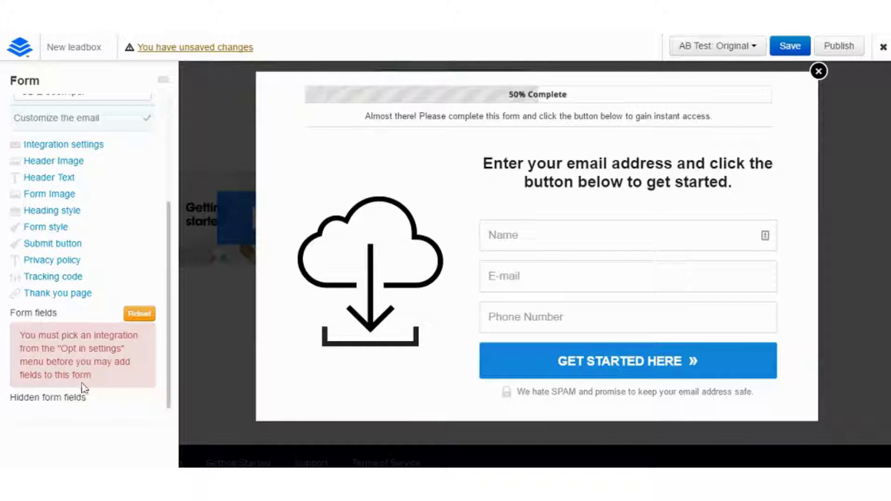
scroll(82, 371, "up", 5)
scroll(83, 369, "down", 2)
scroll(82, 360, "down", 2)
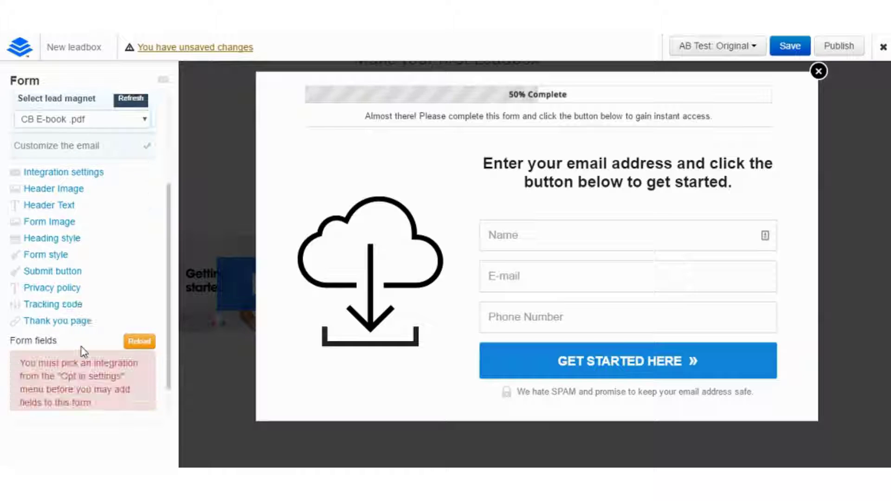
scroll(80, 321, "up", 4)
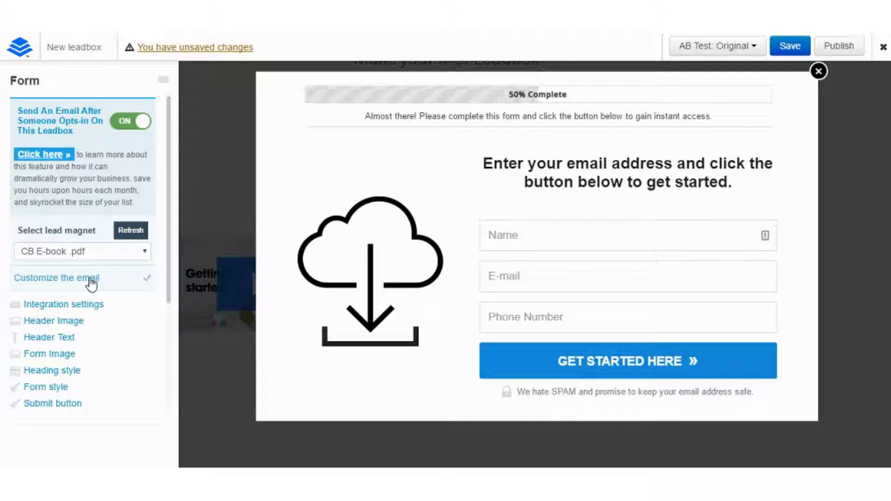
Set the Leadbox form's integration to MailChimp v3
left_click(88, 305)
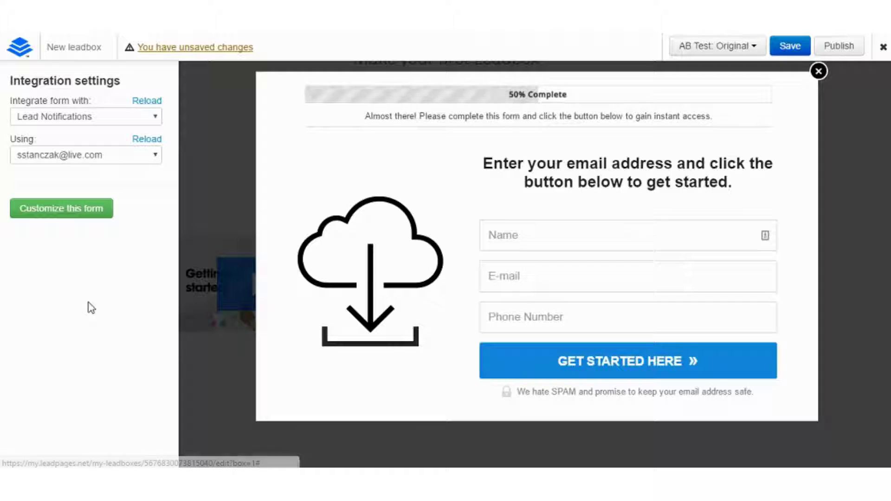
left_click(104, 158)
left_click(113, 118)
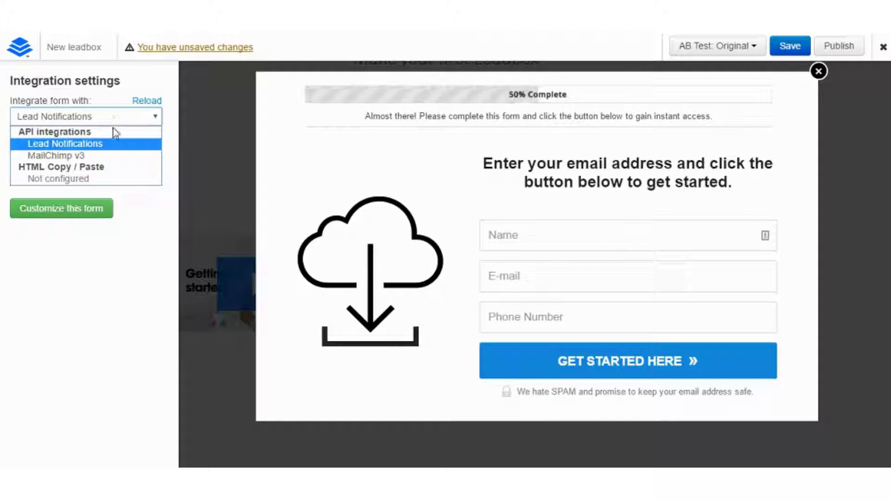
left_click(113, 156)
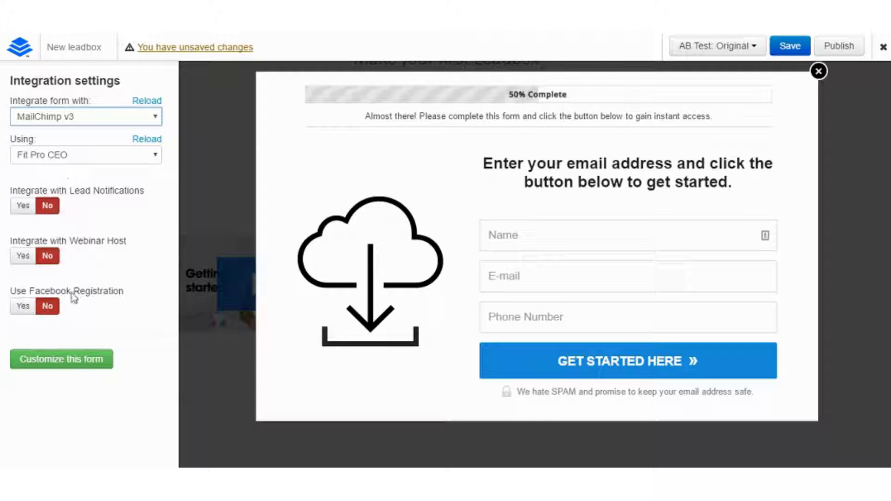
Set the MailChimp v3 integration of the Leadbox form to use MarTech Wiz
left_click(82, 160)
left_click(82, 179)
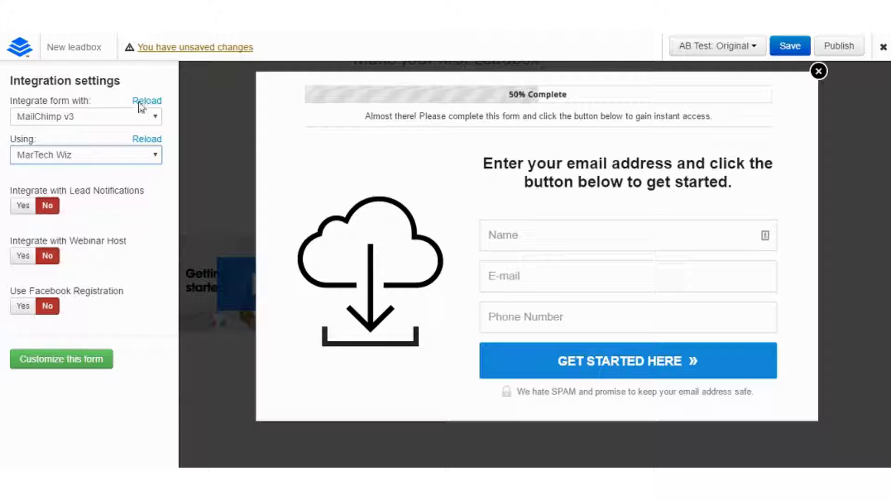
left_click(208, 118)
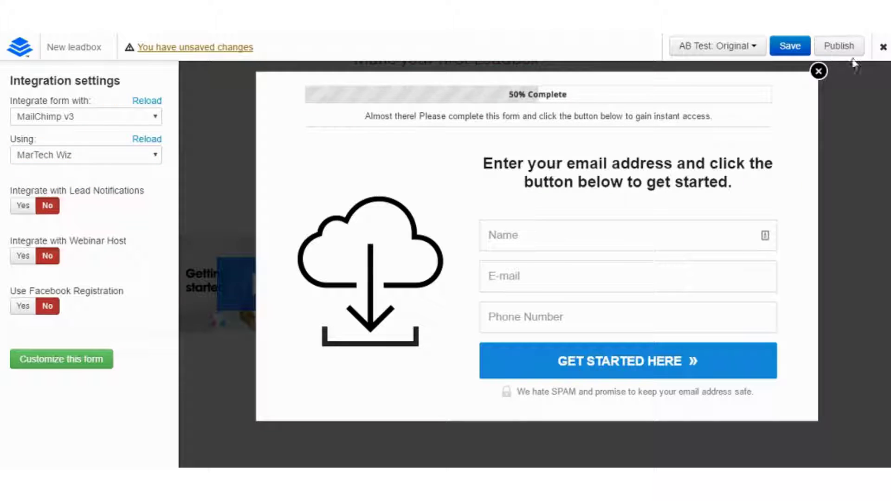
Name the Leadbox "leadbox1" and try to save it
left_click(788, 46)
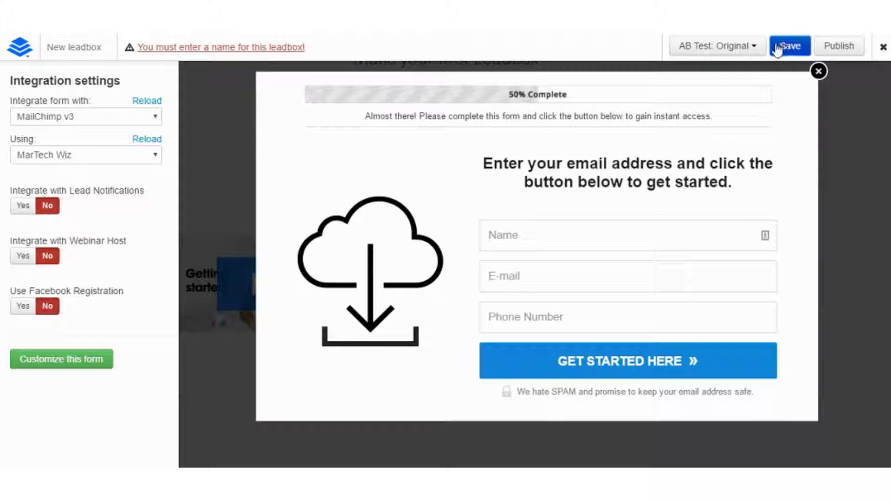
left_click(97, 44)
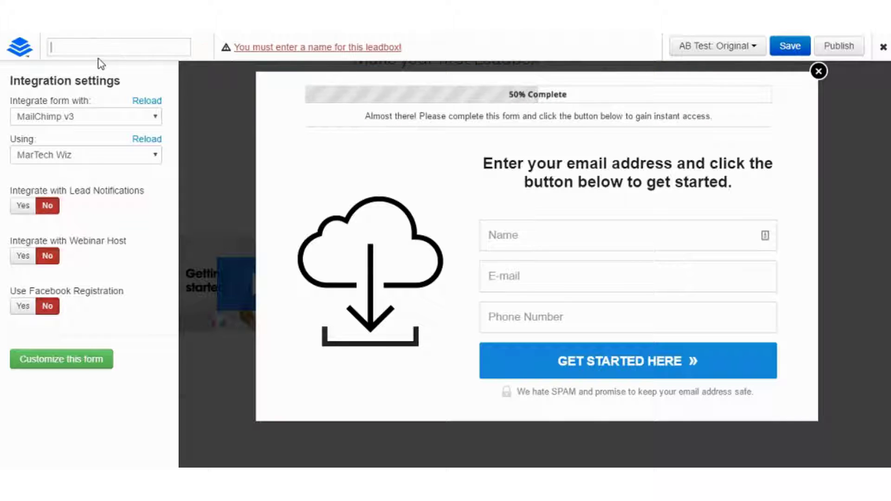
type("leadba")
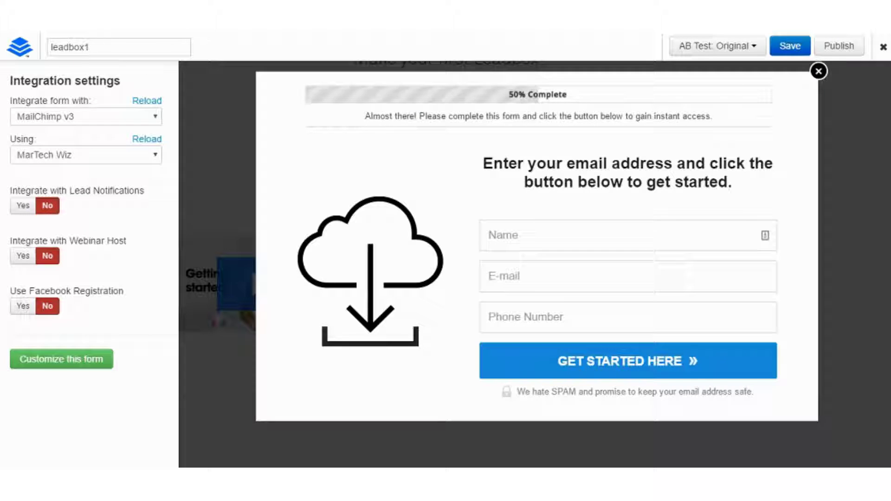
left_click(799, 51)
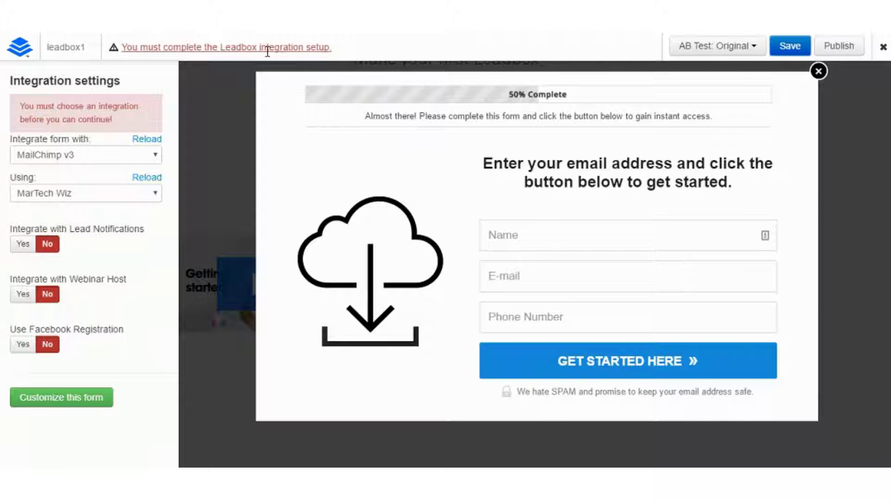
left_click(94, 403)
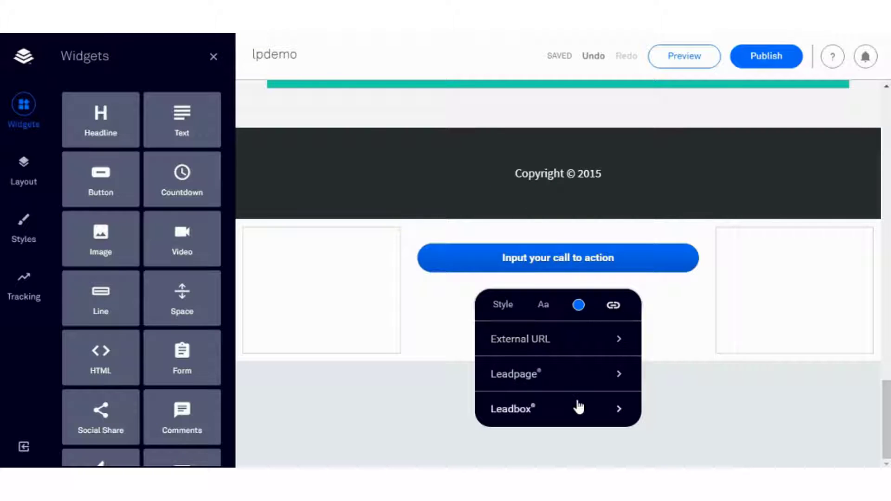
Link the "Input your call to action" button on the lpdemo page to the existing Leadbox "My Leadbox 1"
left_click(579, 407)
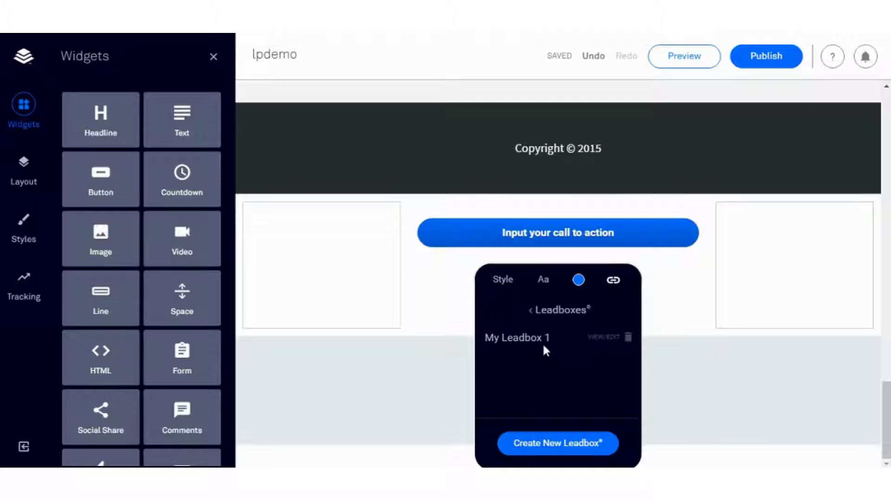
left_click(546, 338)
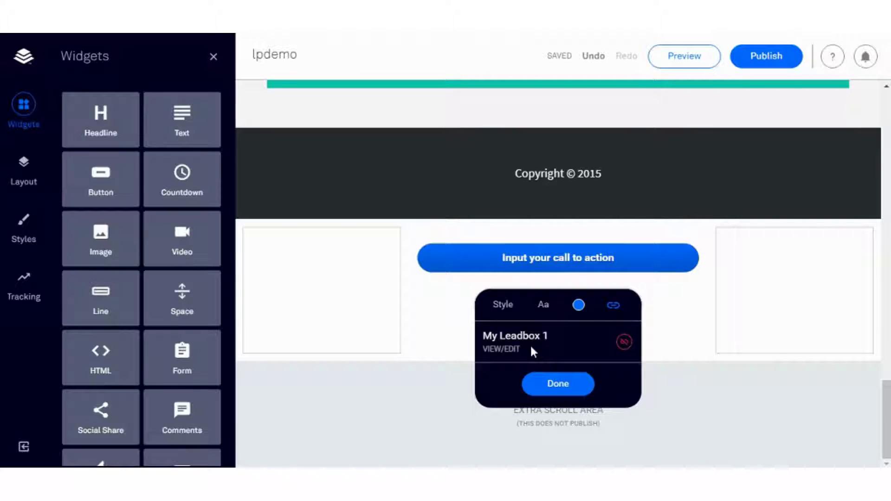
left_click(563, 384)
scroll(599, 284, "up", 3)
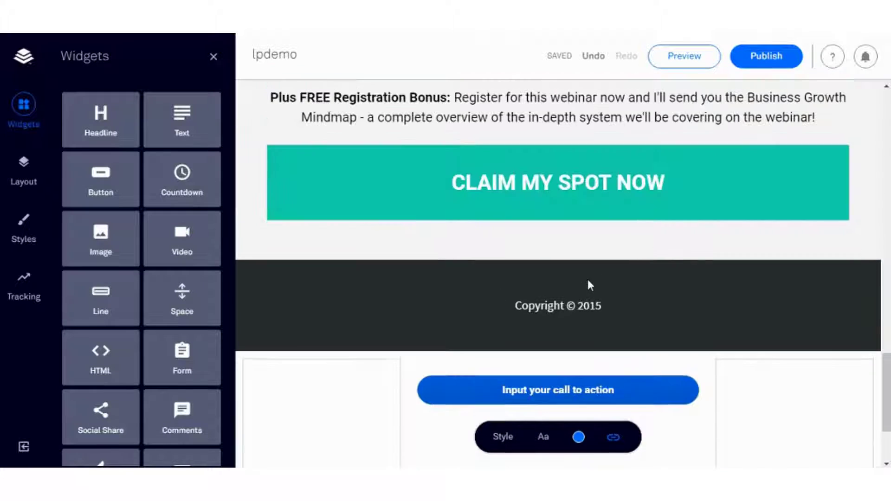
scroll(126, 205, "down", 3)
scroll(126, 204, "up", 3)
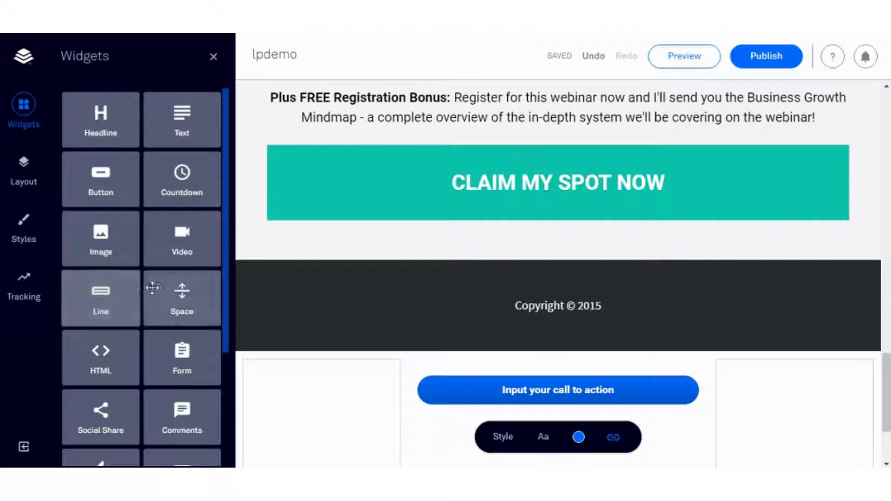
Add an HTML widget above the call-to-action button in the middle column below the copyright section
scroll(153, 287, "down", 1)
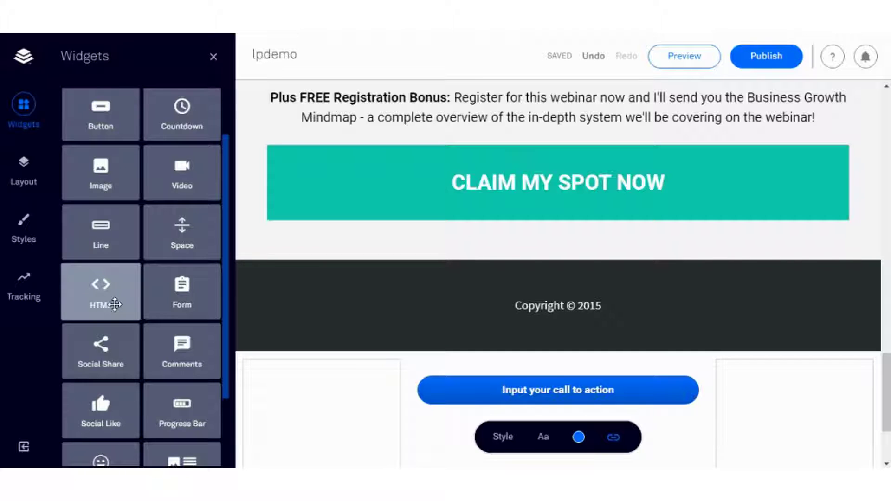
left_click_drag(115, 305, 567, 261)
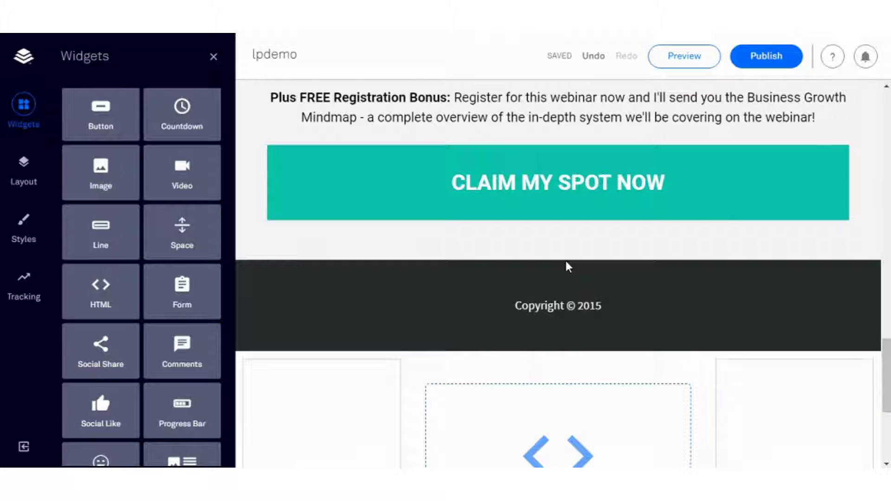
scroll(568, 273, "up", 4)
scroll(543, 424, "down", 3)
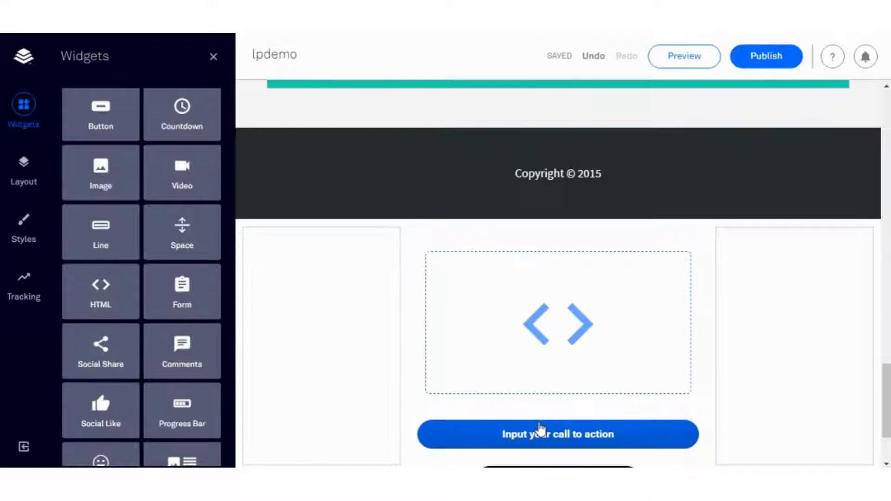
scroll(552, 331, "down", 2)
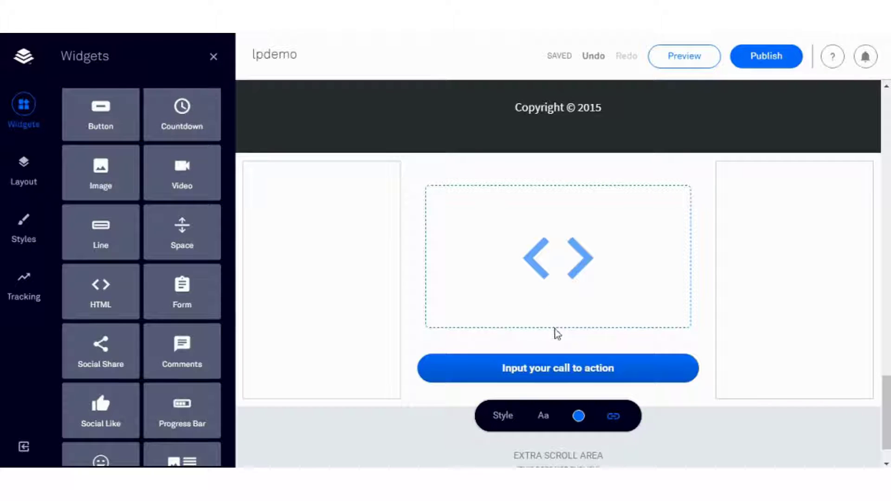
left_click(563, 290)
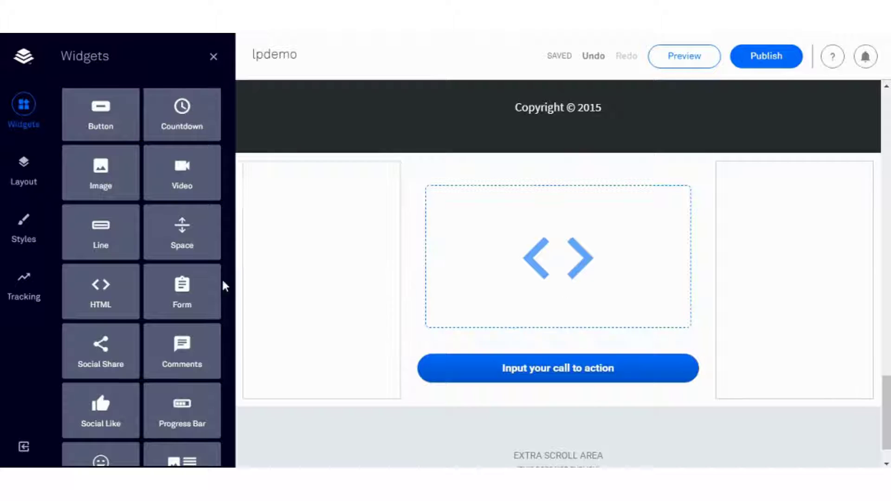
Add an Icon widget to the empty column beside the HTML widget, before the middle column
scroll(203, 281, "down", 2)
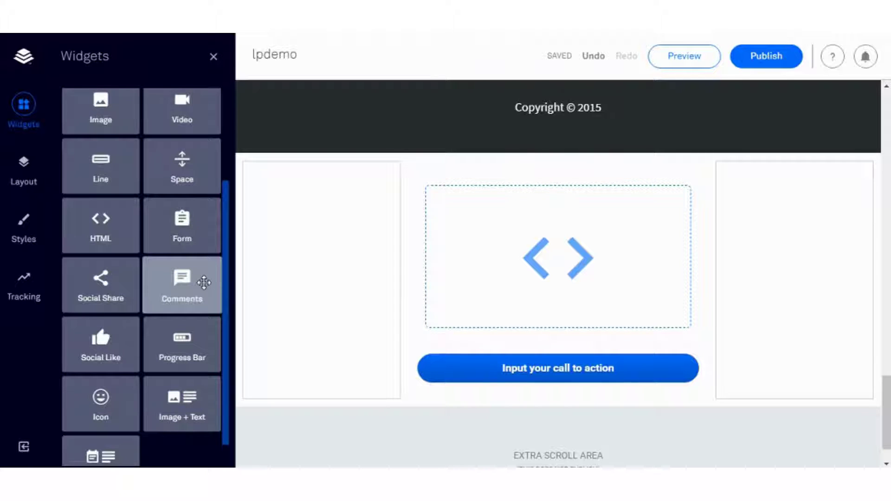
scroll(204, 282, "down", 1)
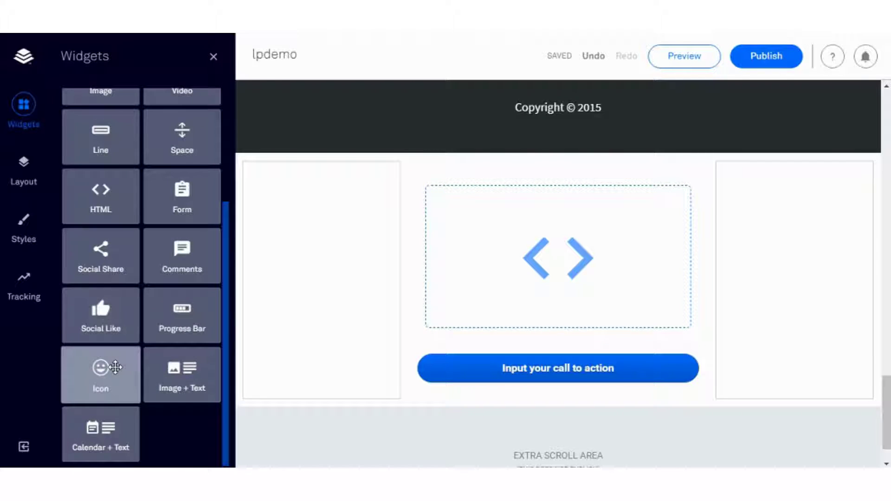
left_click_drag(119, 368, 350, 248)
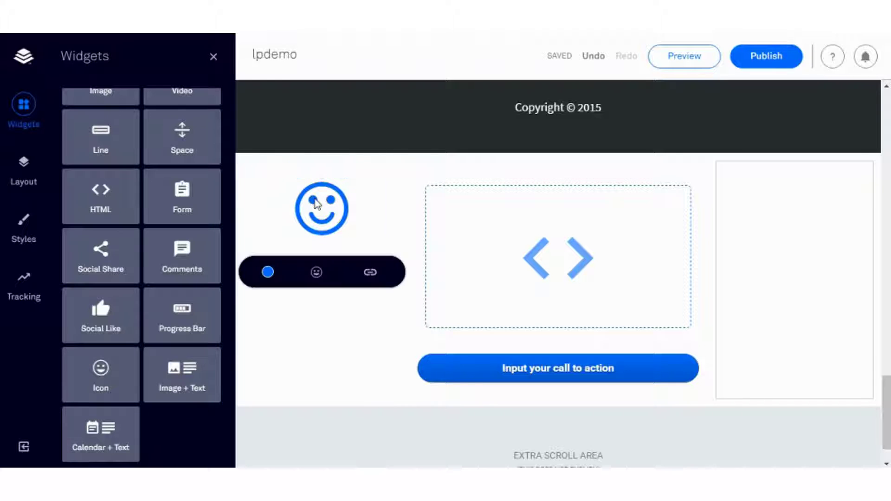
left_click(318, 209)
Search the icon library for "check" and change the smiley icon to Check Square
left_click(316, 273)
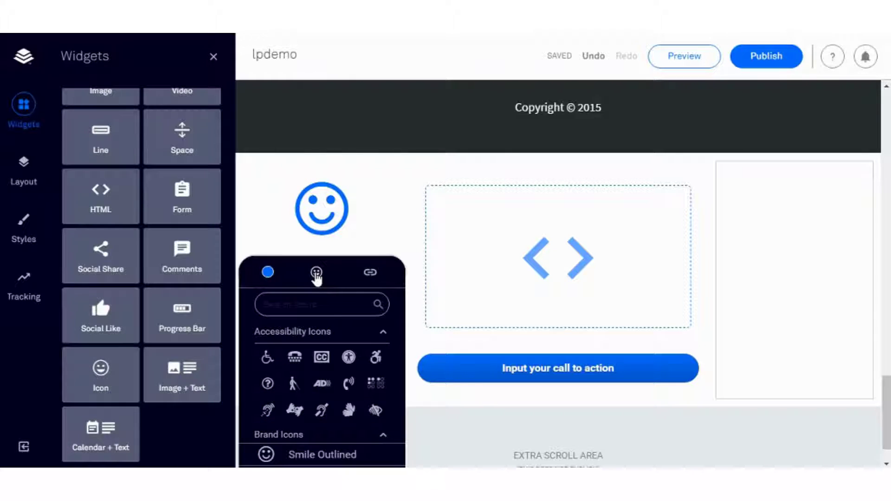
scroll(313, 372, "down", 5)
scroll(314, 374, "down", 3)
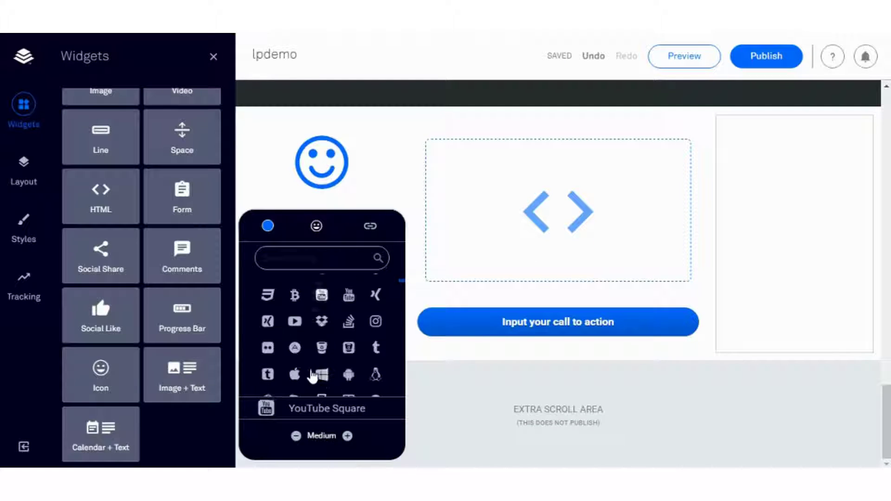
left_click(312, 259)
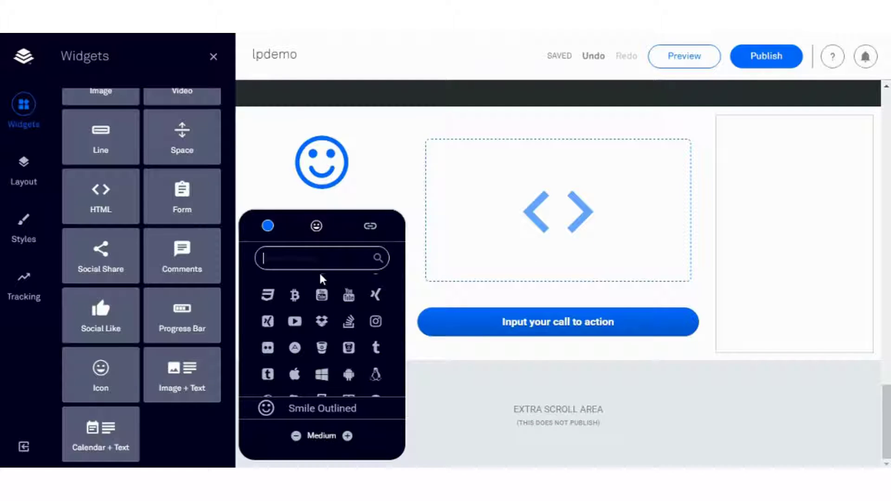
type("check")
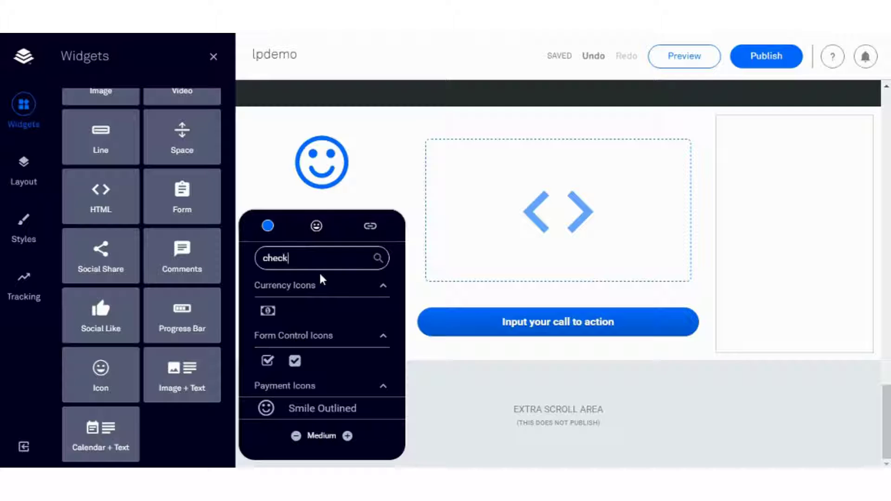
left_click(295, 366)
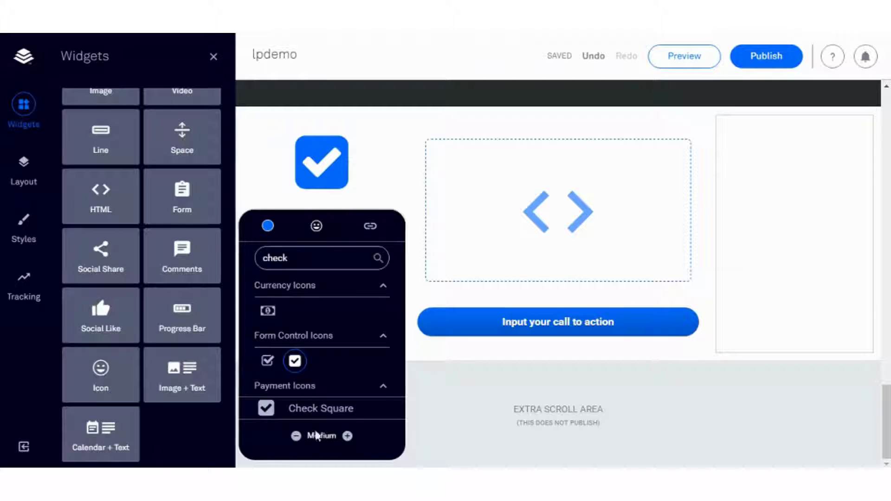
Try the Small and Medium sizes for the check icon, and set it to Large
left_click(295, 436)
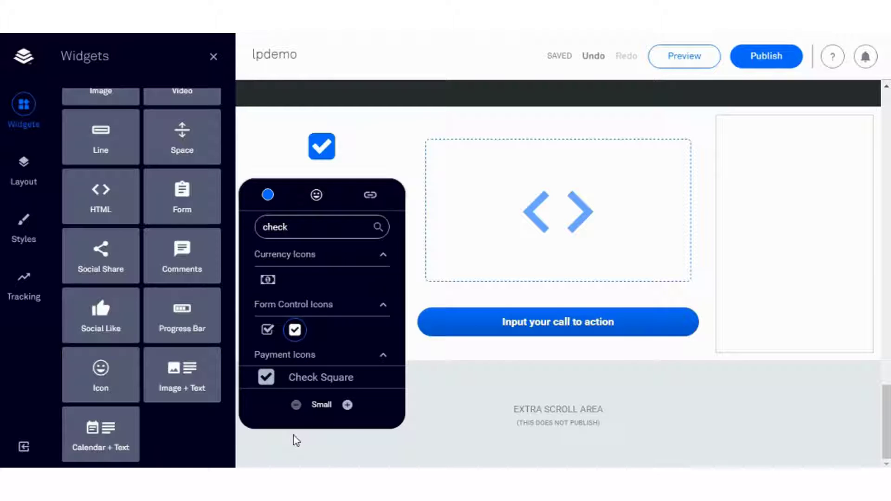
left_click(348, 405)
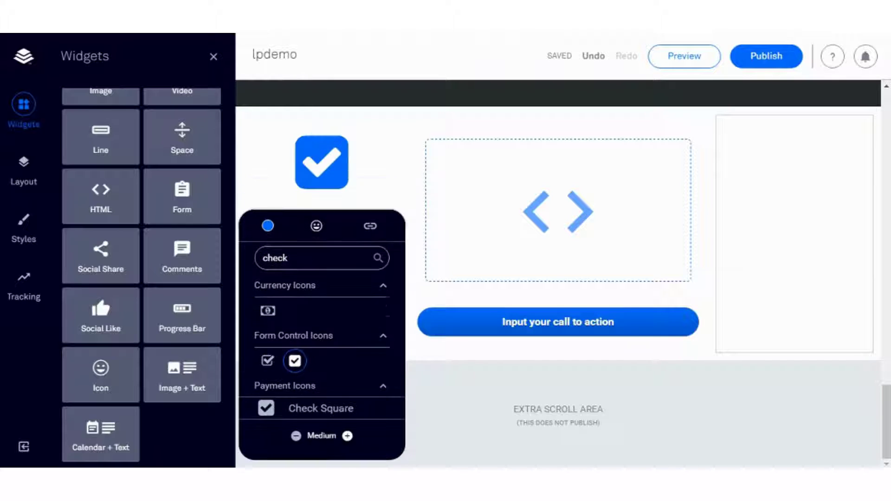
left_click(347, 434)
scroll(347, 430, "down", 1)
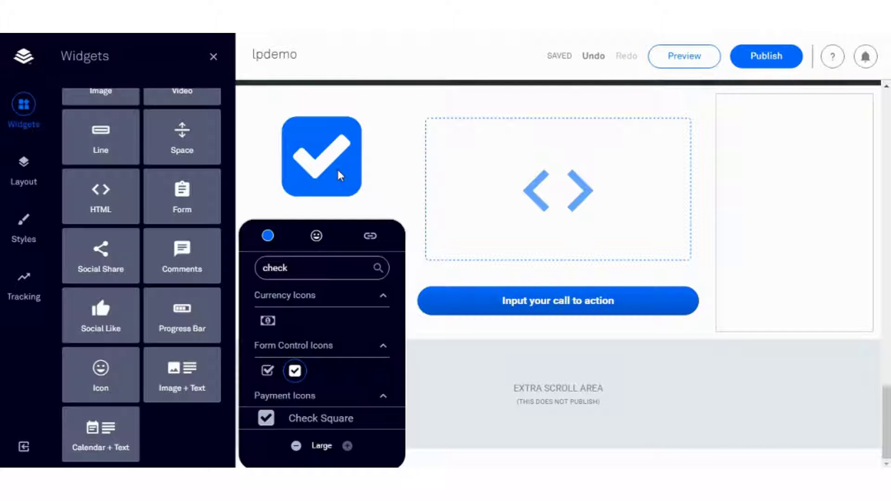
left_click(325, 183)
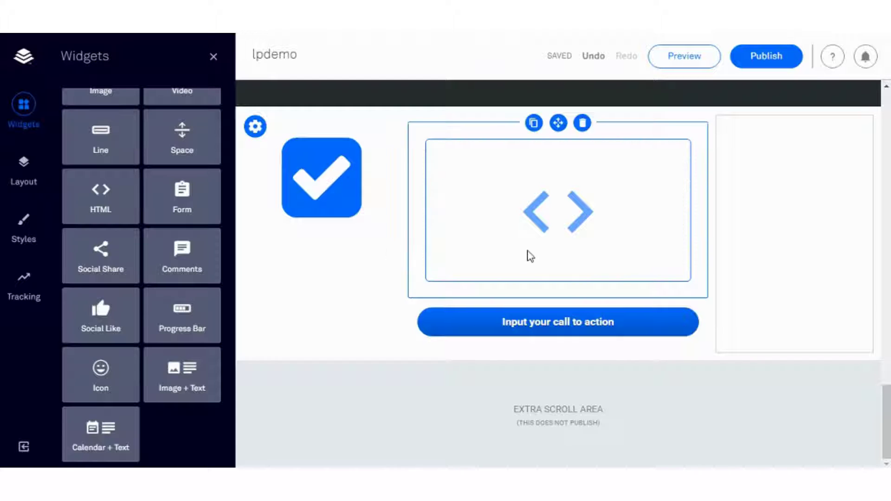
Publish the lpdemo page and review its publish settings and other publishing options
left_click(749, 54)
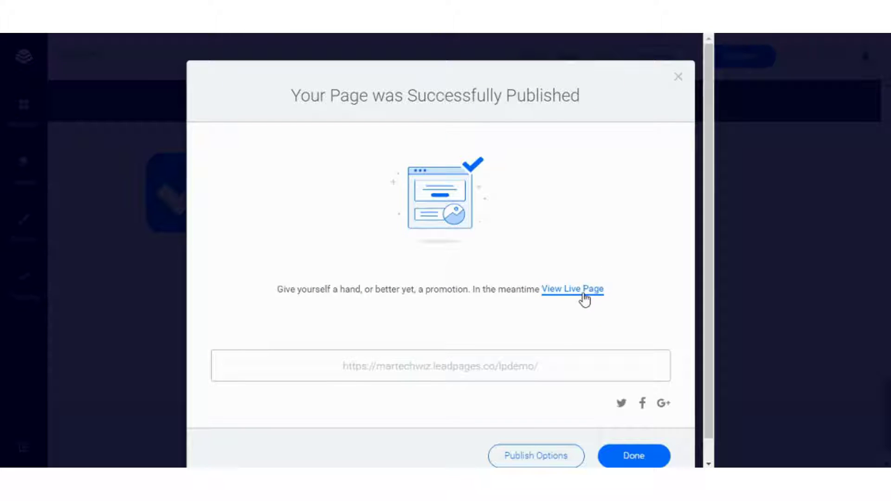
left_click(562, 457)
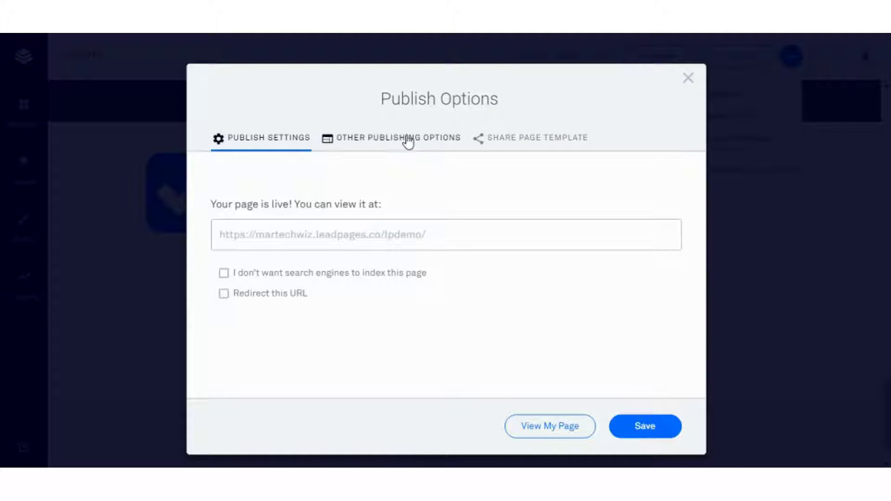
left_click(407, 139)
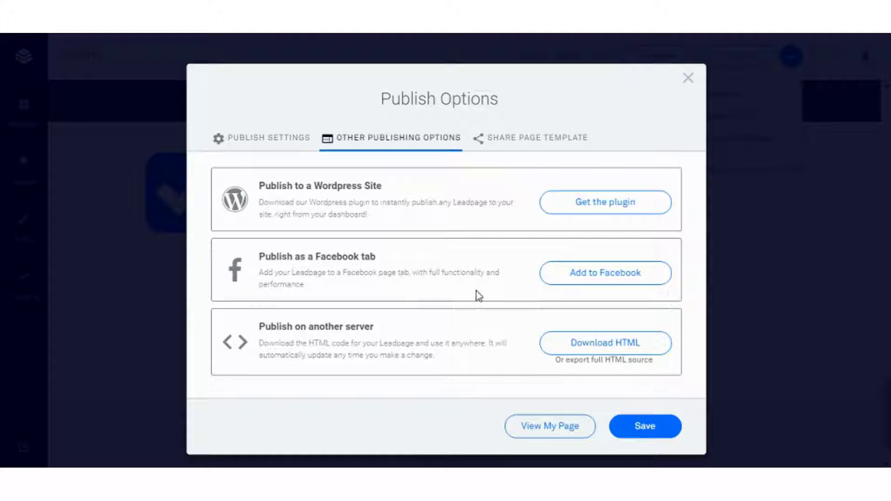
left_click(688, 78)
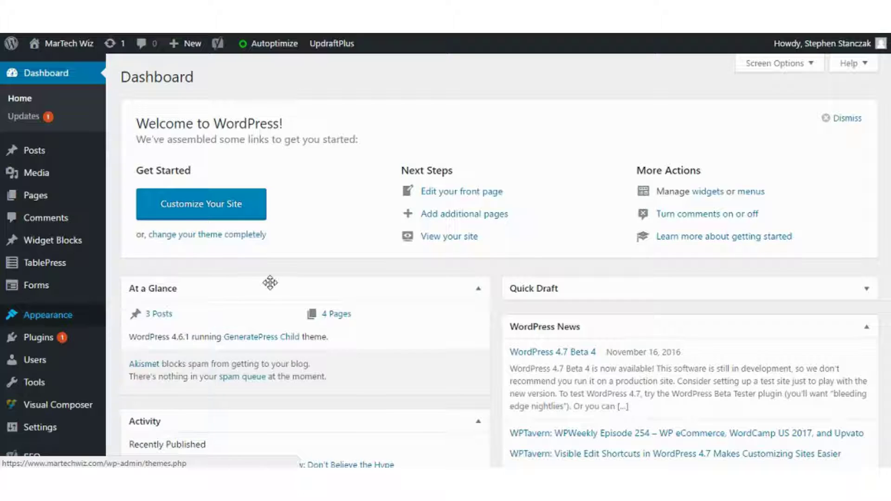
Switch to the WordPress dashboard and view the Leadpages plugin's list of pages
scroll(270, 283, "down", 4)
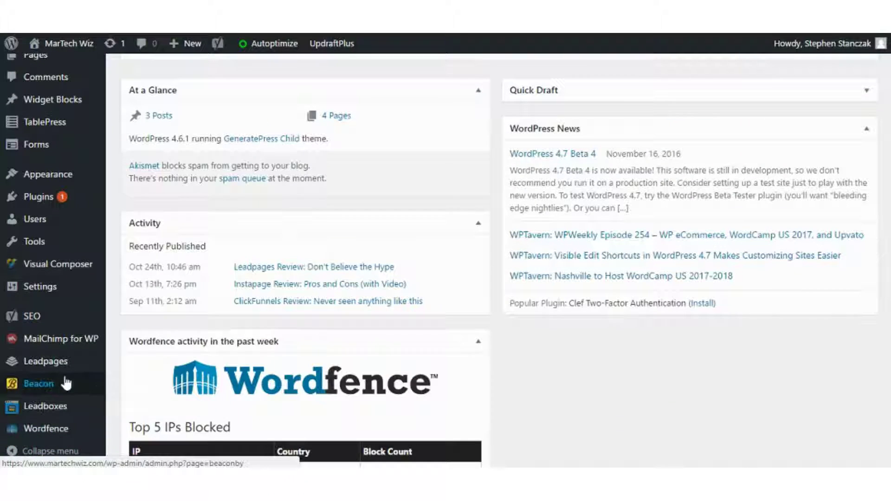
left_click(63, 366)
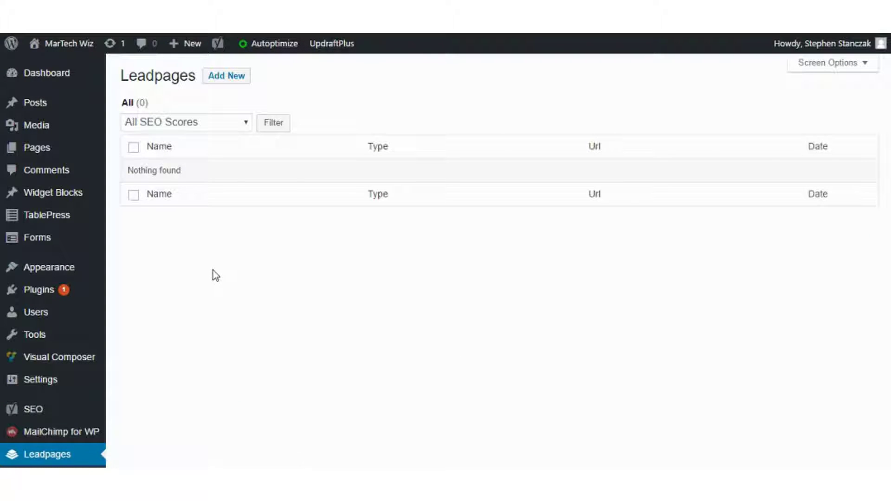
scroll(210, 272, "down", 3)
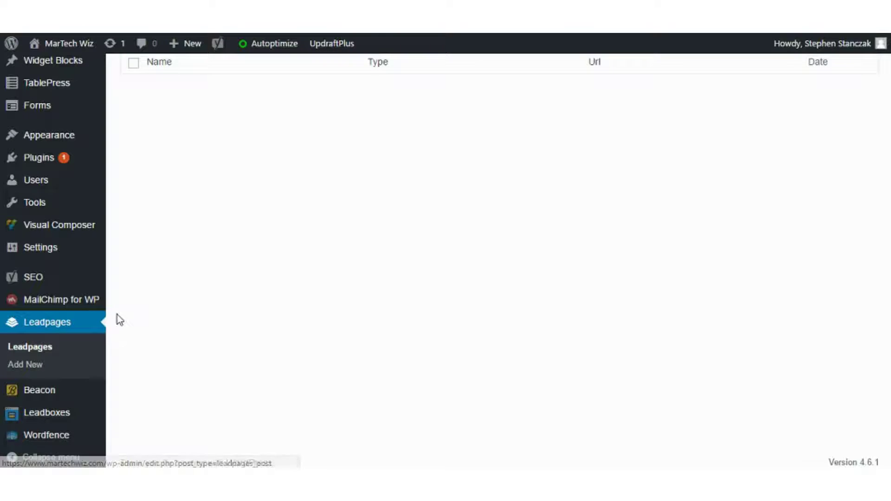
Open the Leadboxes configuration in WordPress and look over its timed and exit Leadbox options
scroll(117, 314, "down", 1)
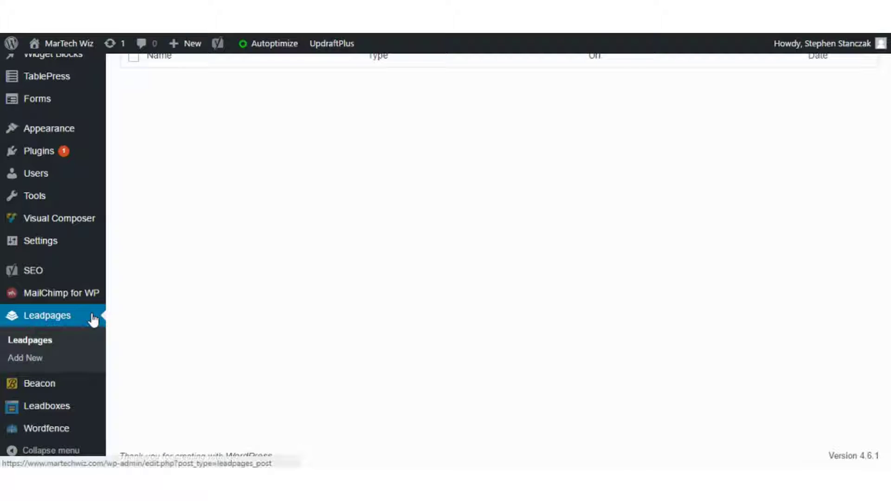
left_click(69, 414)
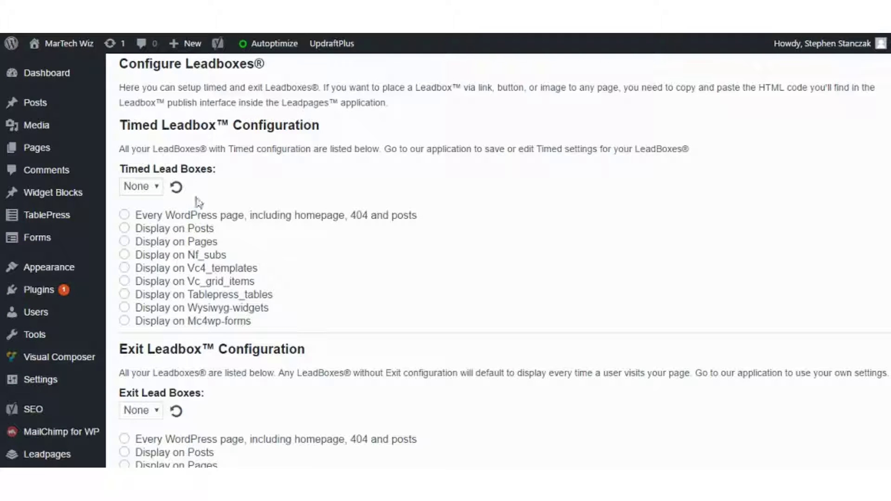
scroll(56, 325, "down", 1)
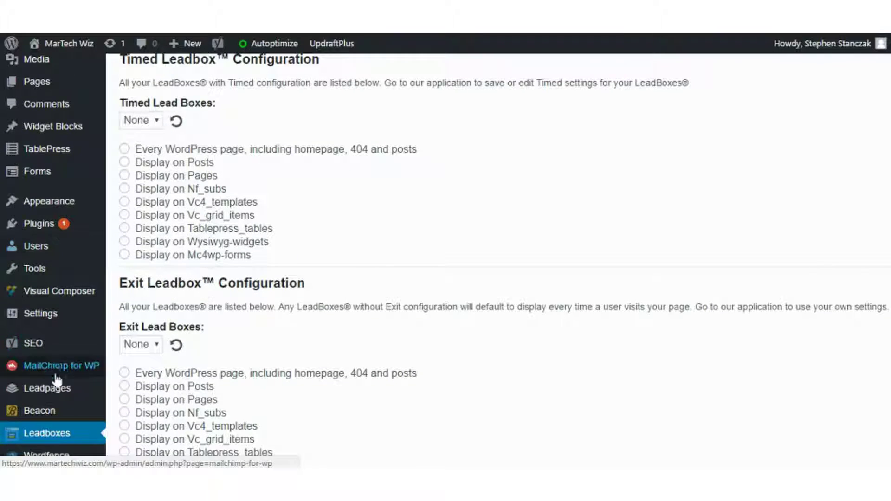
Start a new Leadpage in the WordPress plugin, selecting lpdemo as its page, and review the form's other settings
left_click(56, 387)
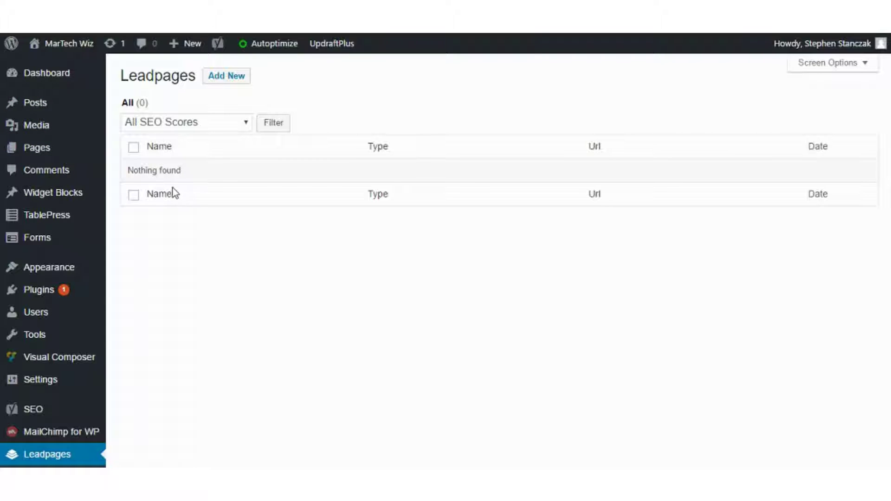
left_click(229, 75)
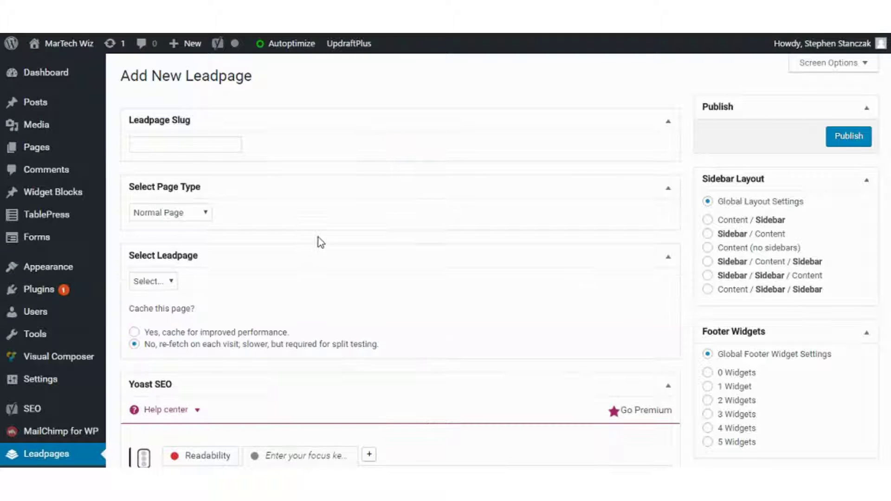
scroll(203, 225, "down", 2)
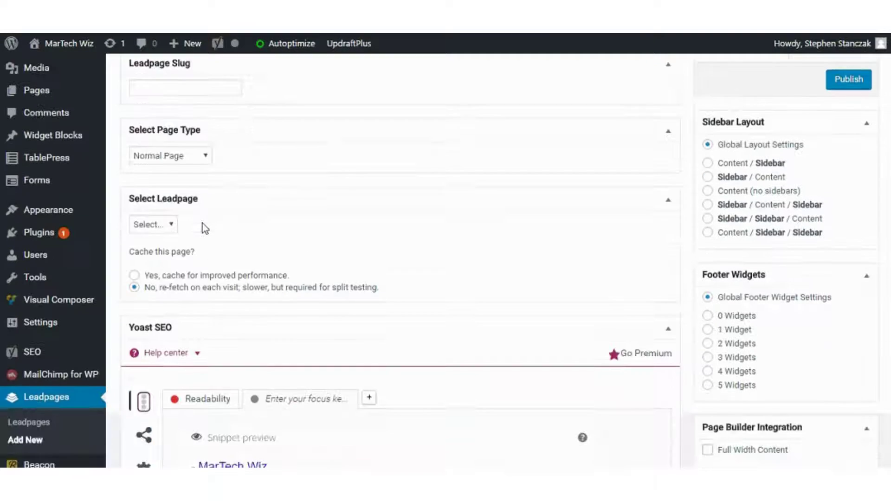
left_click(175, 216)
left_click(164, 241)
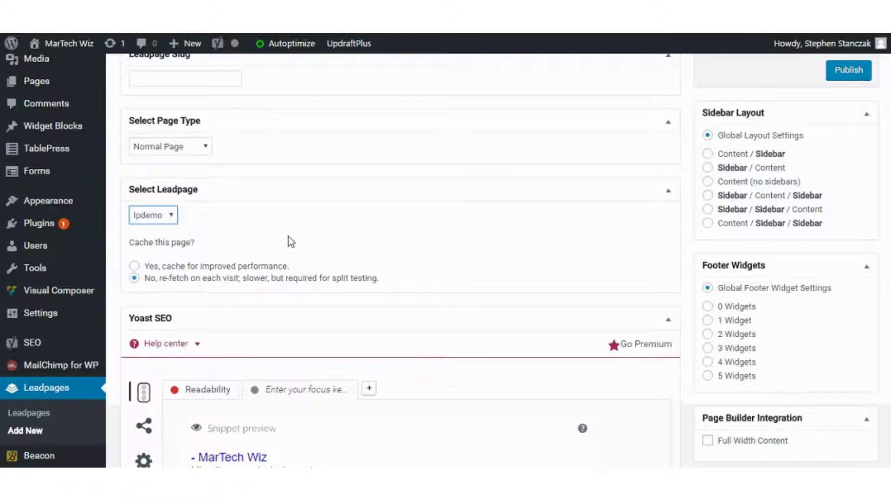
scroll(288, 237, "down", 2)
scroll(289, 237, "up", 2)
scroll(291, 241, "up", 2)
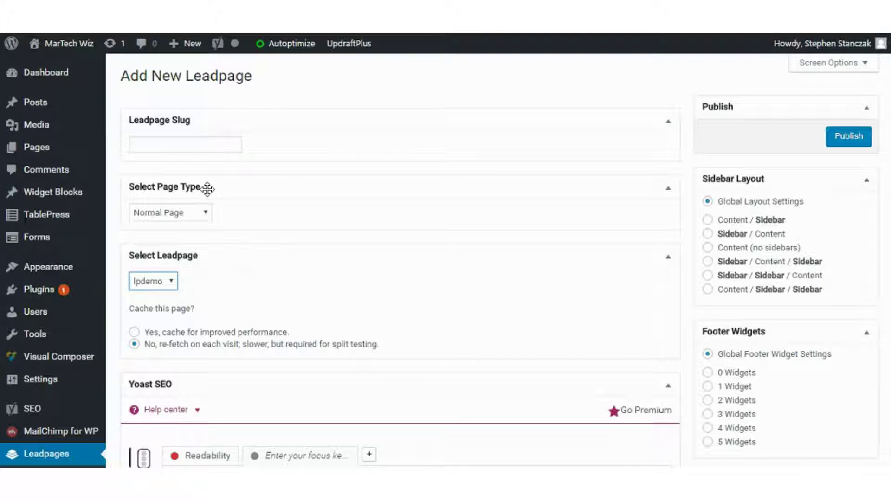
scroll(209, 202, "down", 10)
scroll(213, 204, "up", 10)
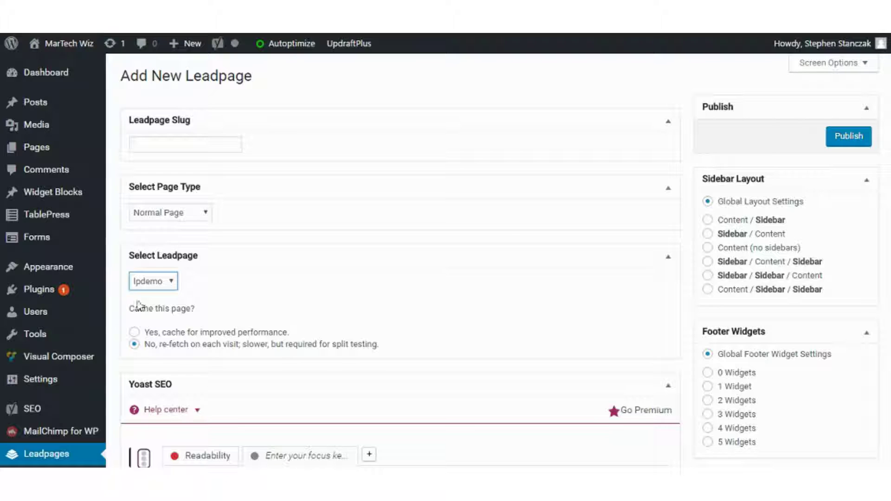
Return to the Leadboxes configuration and save the global Leadboxes settings
scroll(96, 313, "down", 3)
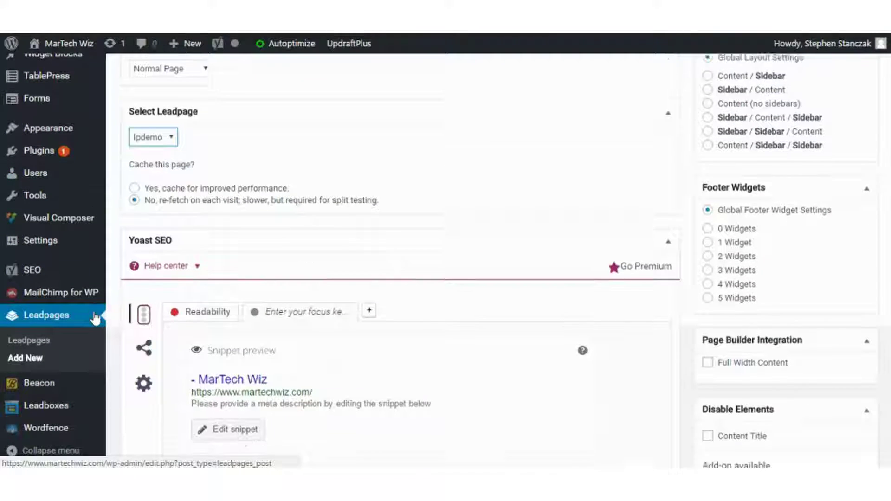
scroll(96, 319, "down", 1)
left_click(84, 405)
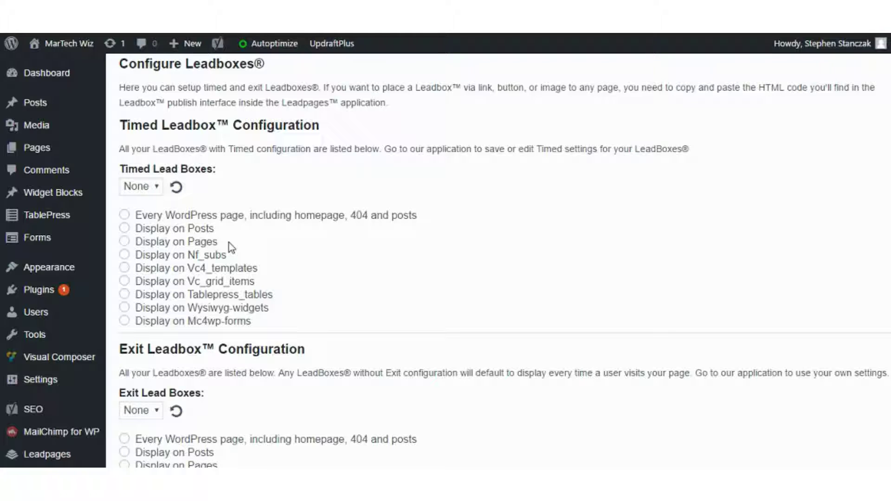
scroll(231, 260, "down", 3)
left_click(218, 417)
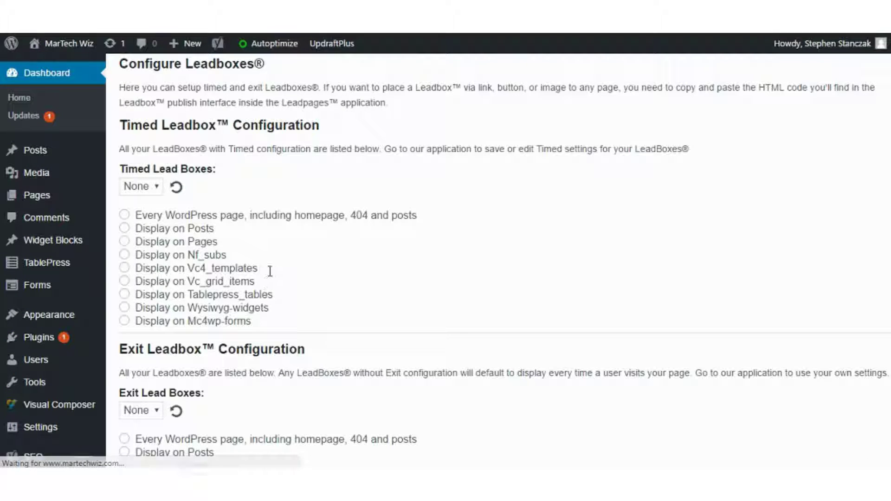
scroll(267, 297, "down", 3)
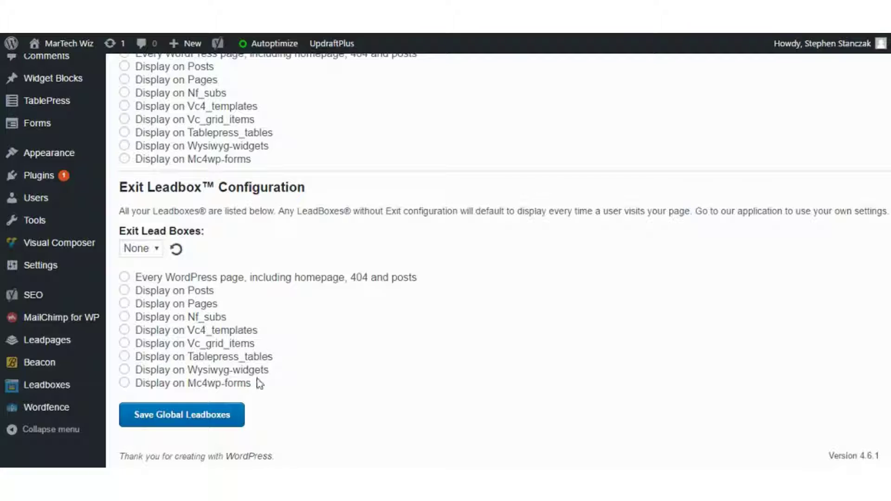
left_click(219, 417)
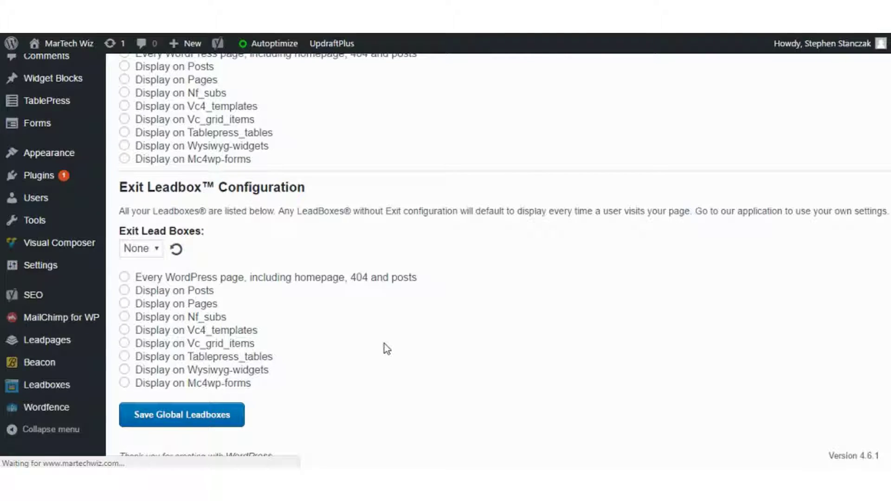
scroll(384, 344, "up", 4)
scroll(384, 344, "down", 4)
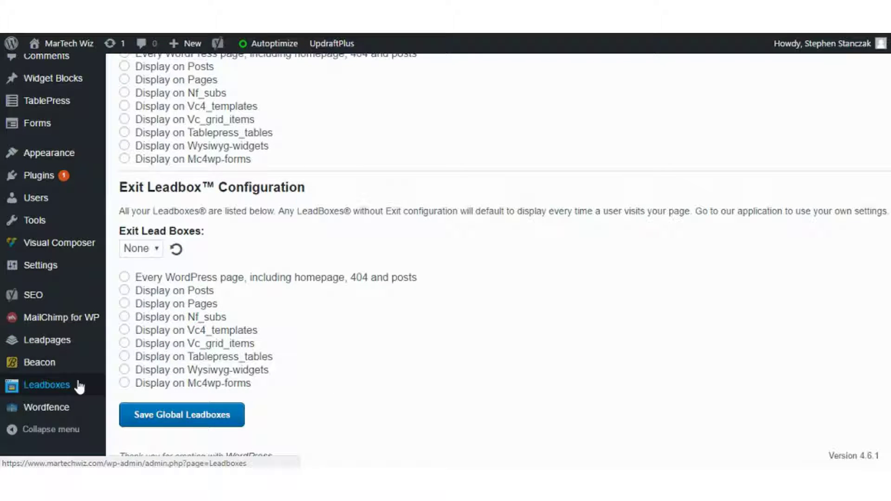
Reload the Leadboxes configuration and examine where timed and exit Leadboxes can be displayed
left_click(88, 385)
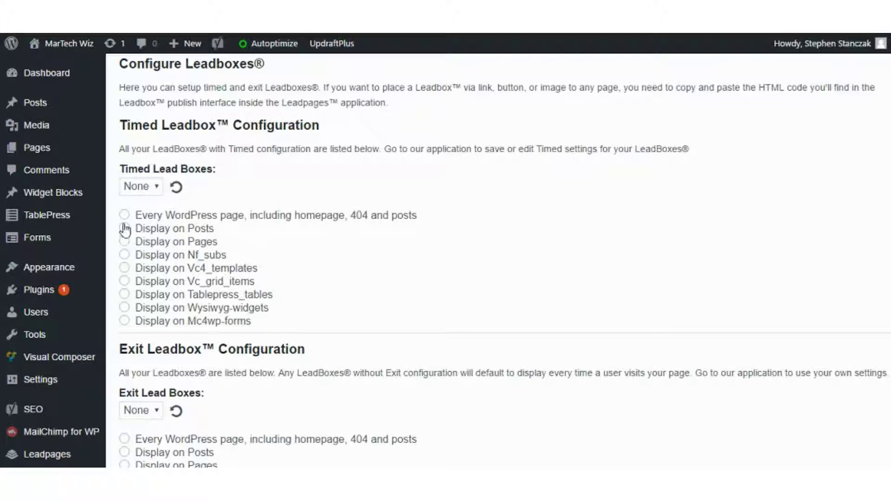
scroll(120, 382, "down", 2)
scroll(118, 401, "down", 3)
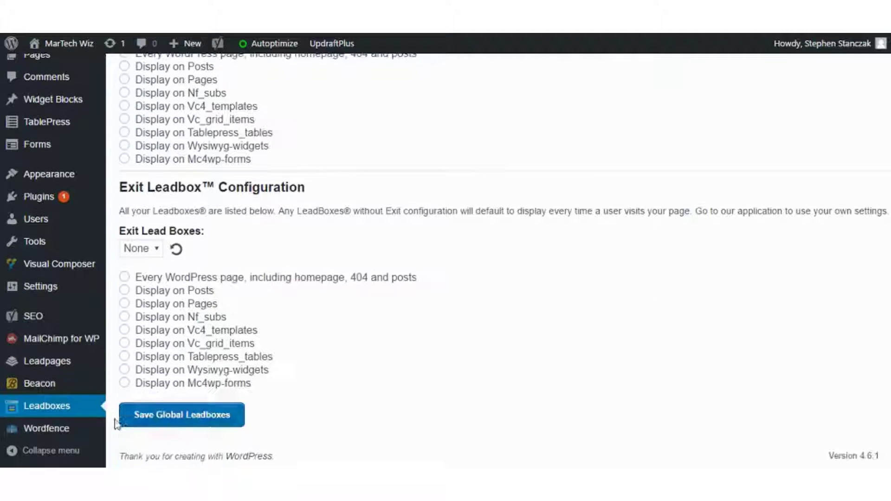
mouse_move(88, 369)
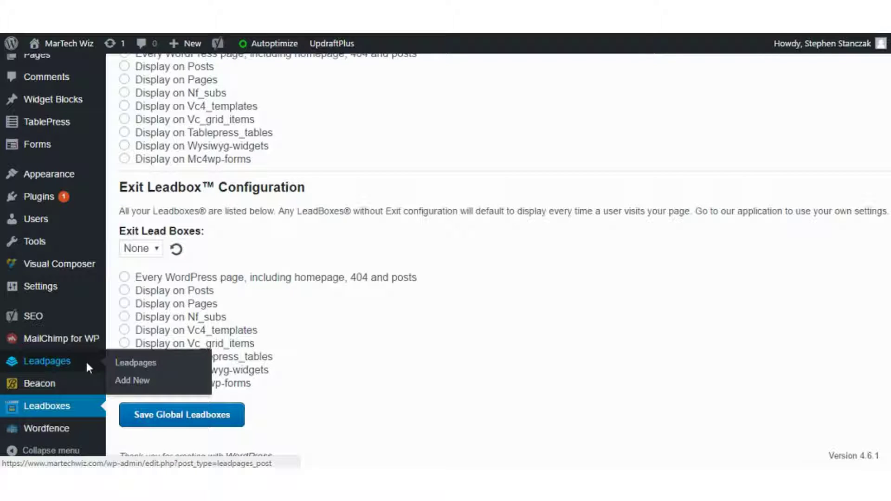
left_click(83, 349)
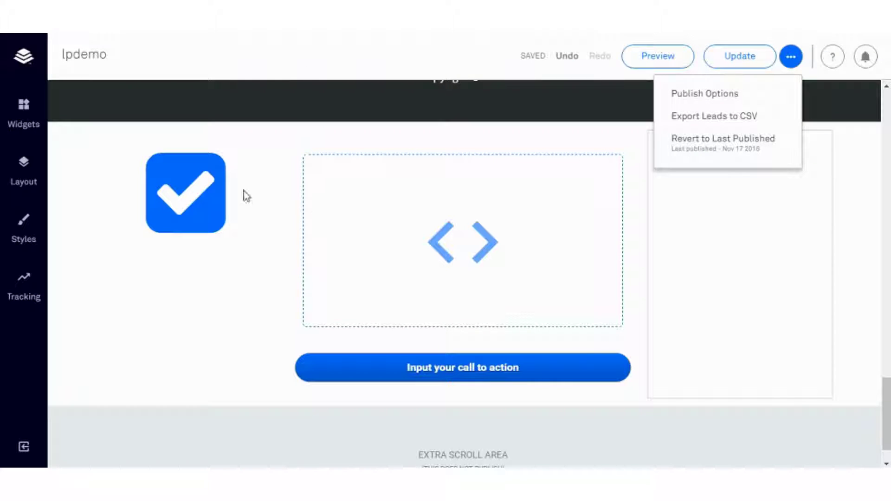
Show the Page Layout of the lpdemo page with its sections and rows
left_click(24, 168)
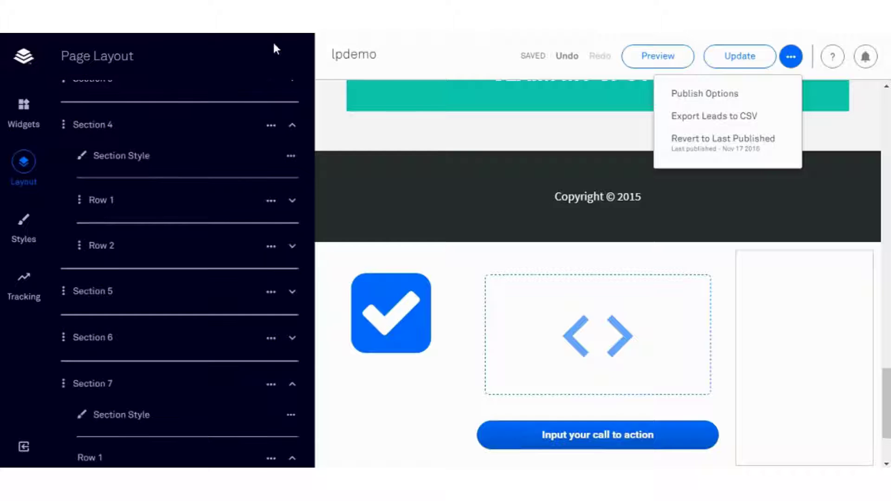
left_click(335, 126)
scroll(334, 127, "down", 3)
Close the Leadbox editor and discard its unsaved changes
left_click(311, 259)
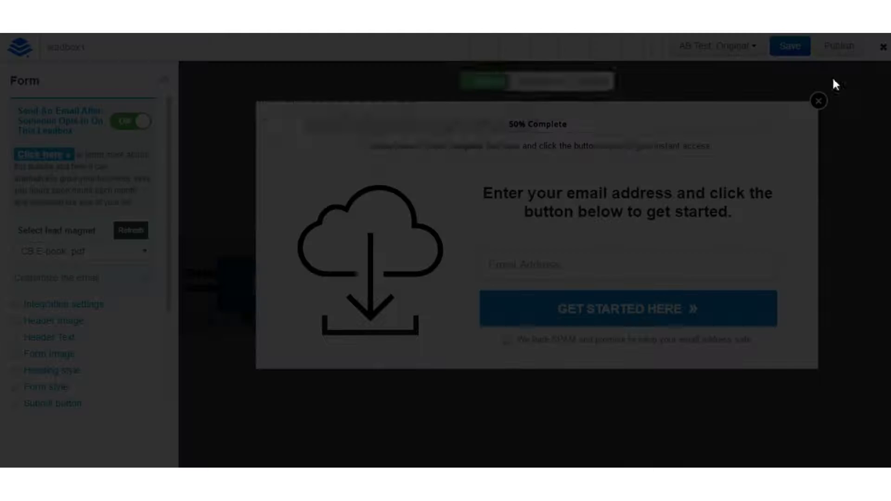
left_click(884, 47)
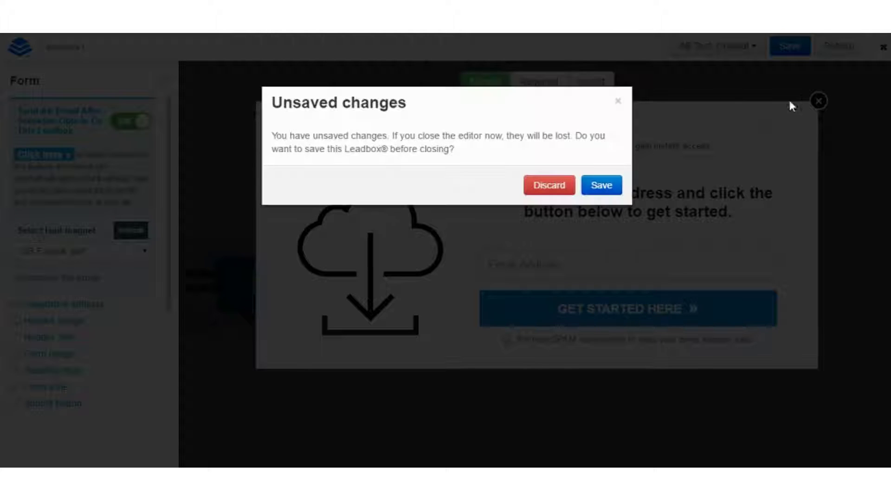
left_click(562, 188)
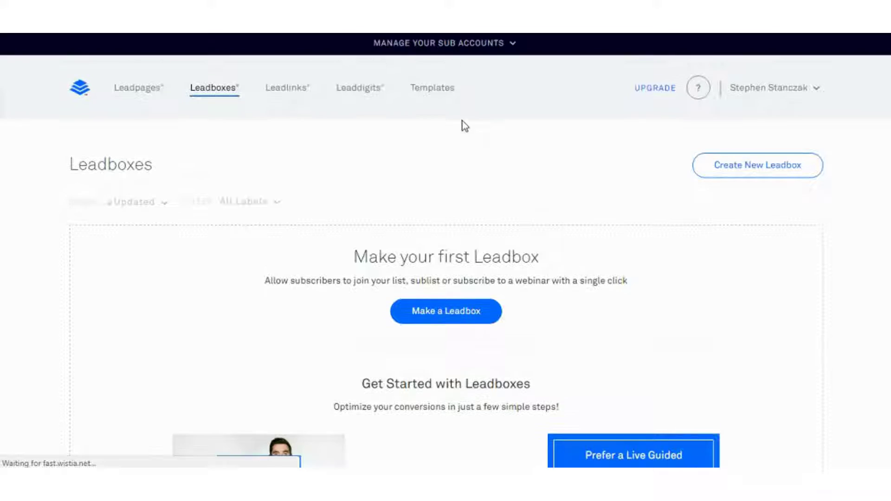
Go to Leadlinks, view the settings and instructions of the LL1 Leadlink, and close it
left_click(286, 88)
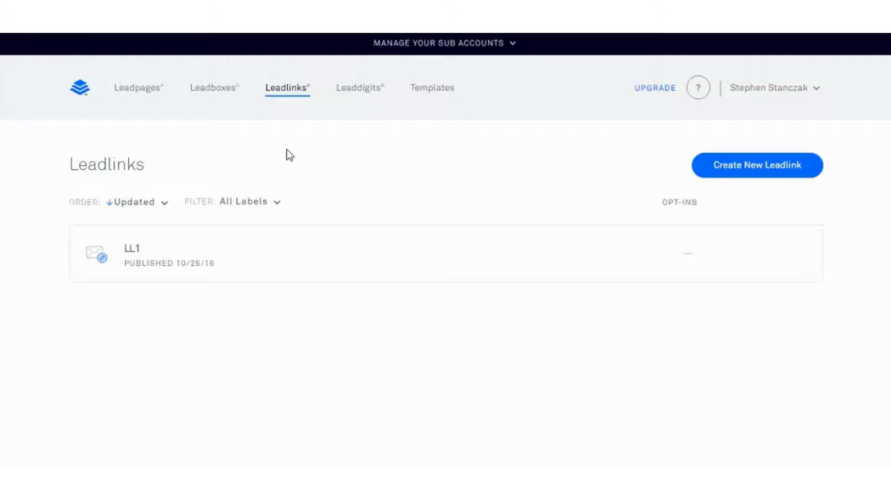
left_click(131, 250)
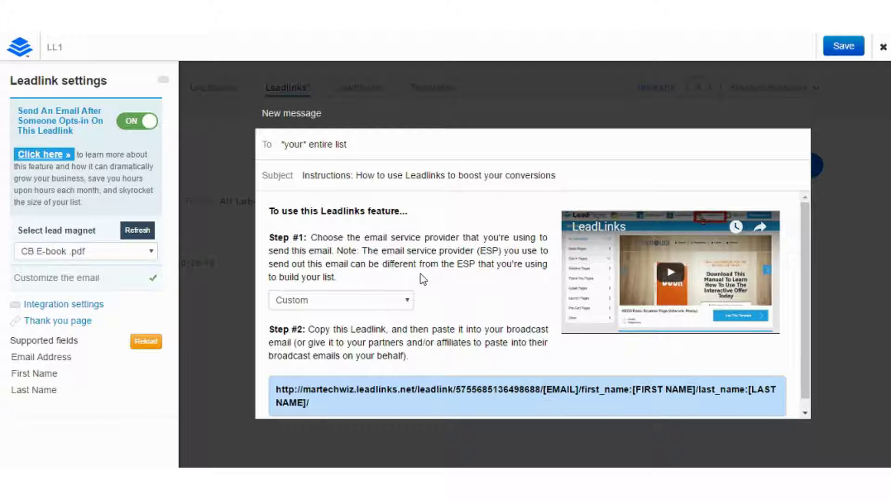
left_click(884, 47)
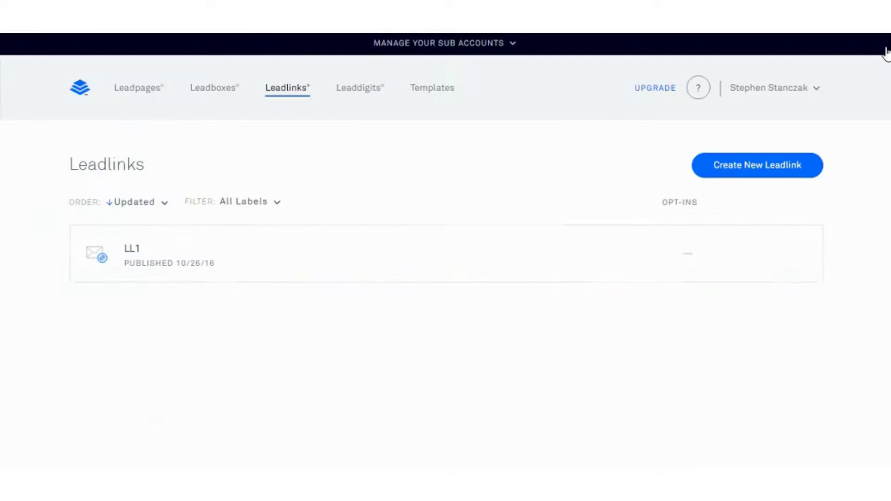
Start a new Leaddigit and set its unique text identifier to MARKETING1
left_click(364, 92)
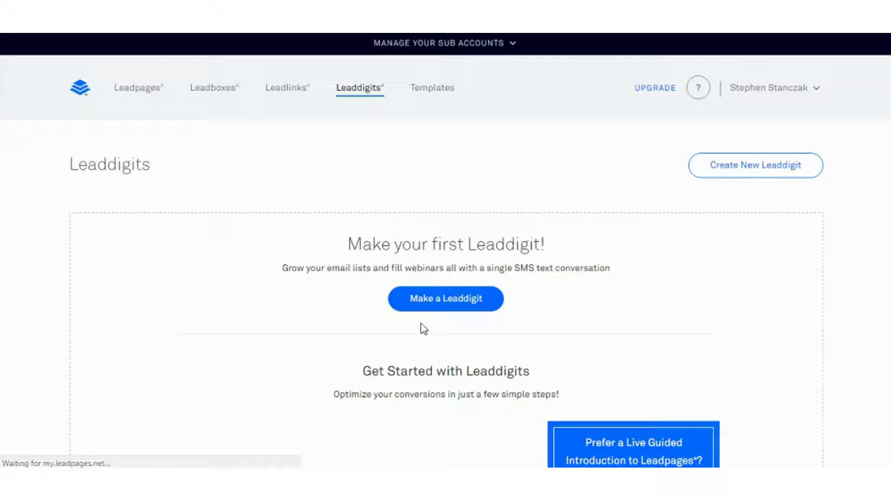
scroll(460, 348, "down", 2)
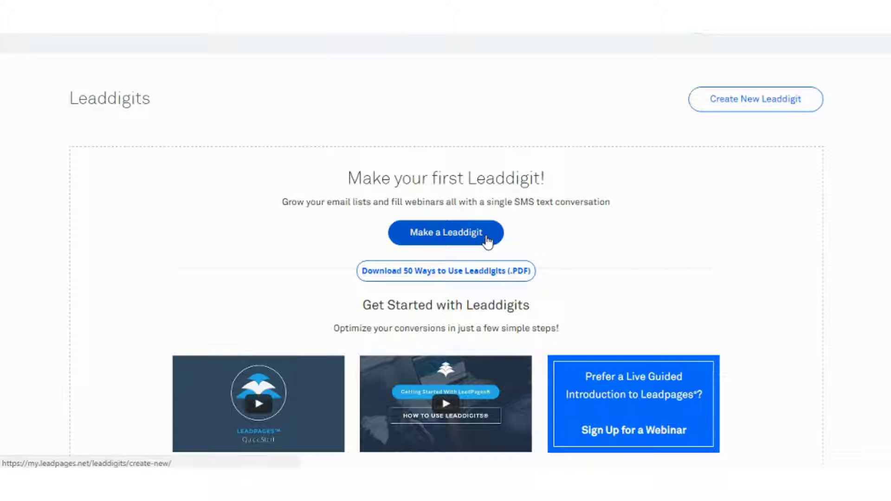
left_click(733, 112)
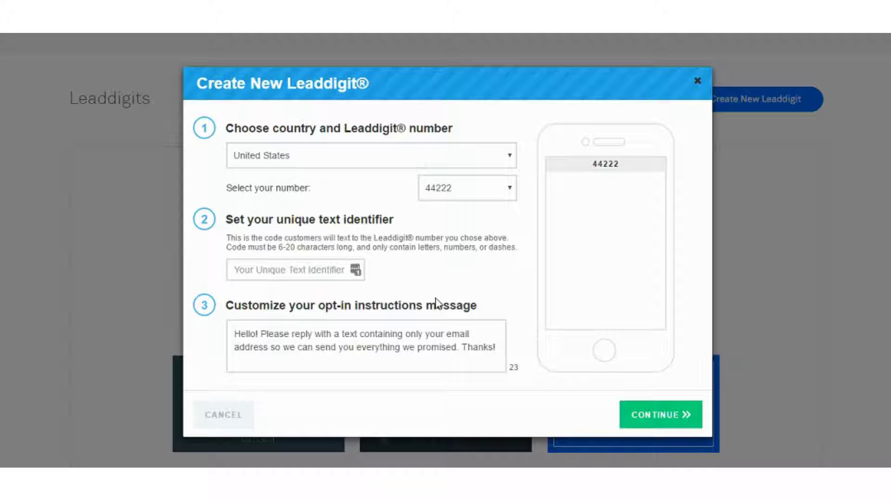
left_click(325, 274)
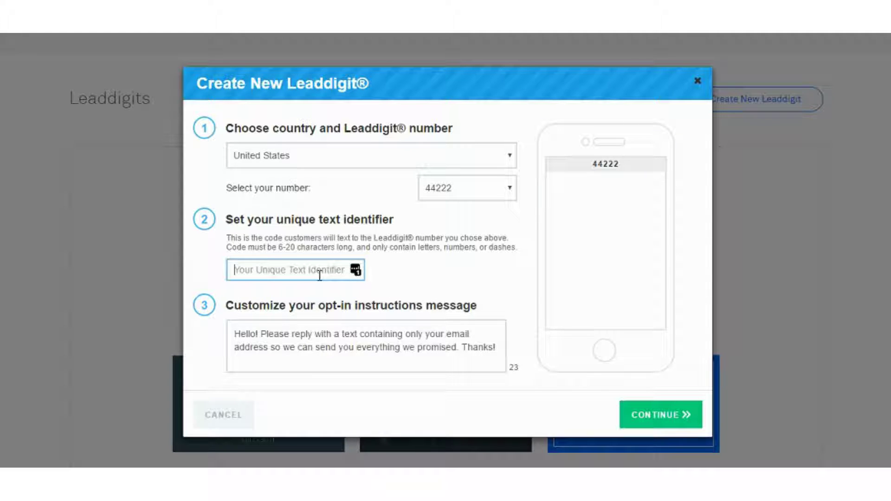
type("MK")
key("BackSpace")
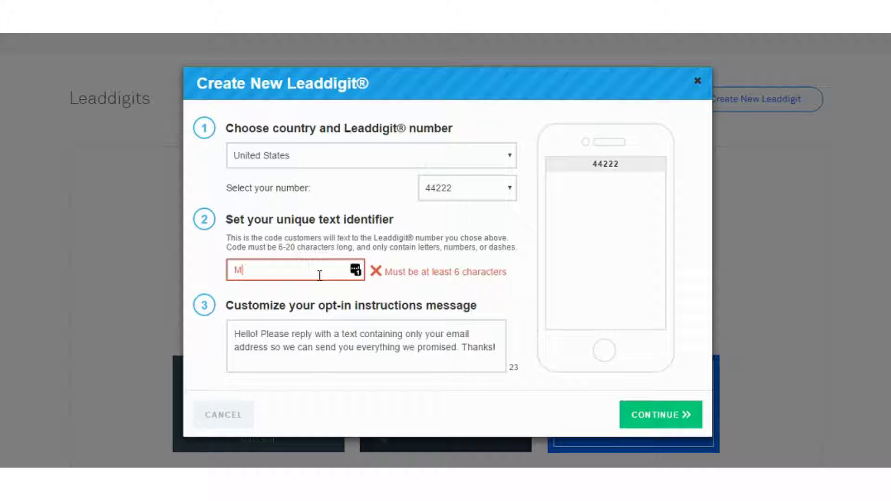
type("ARKE")
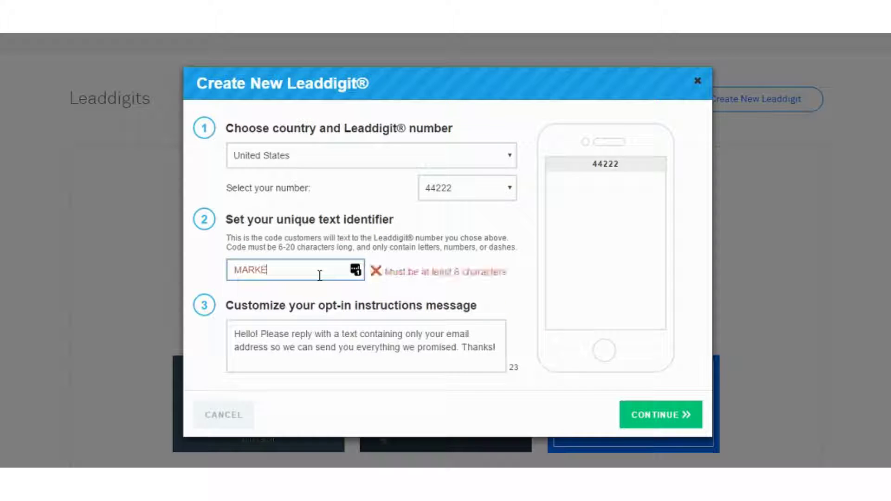
type("TING")
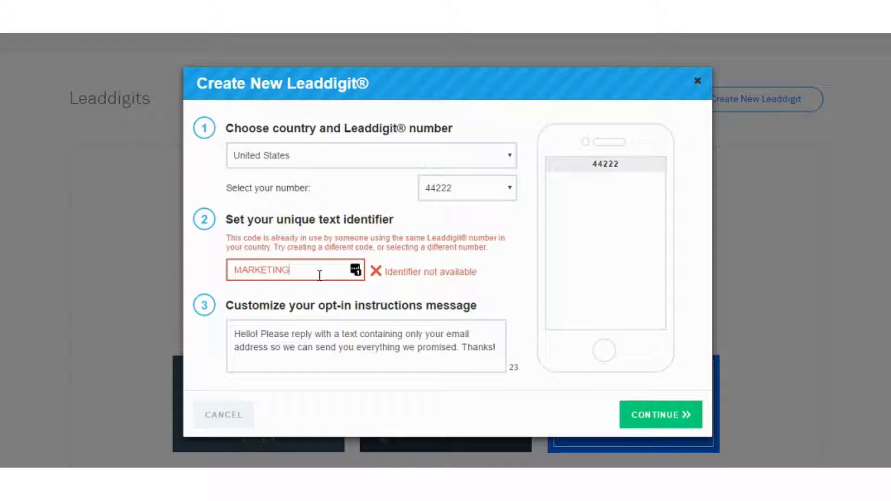
type("1")
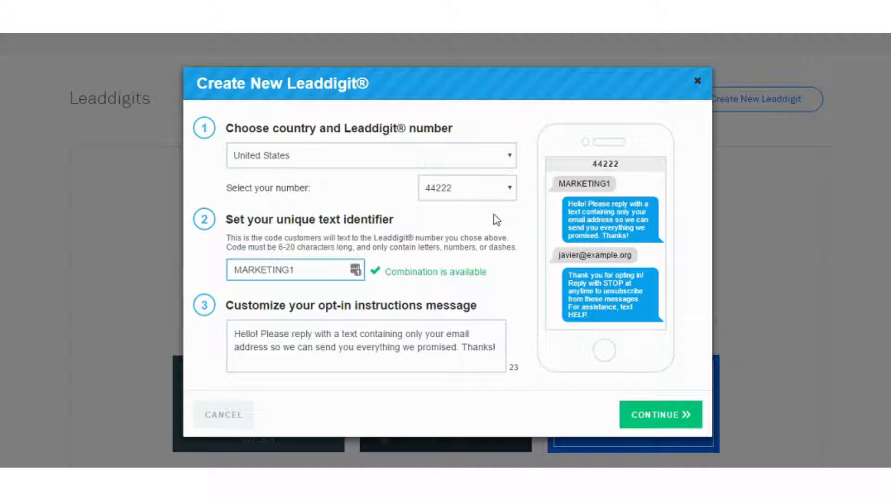
mouse_move(619, 216)
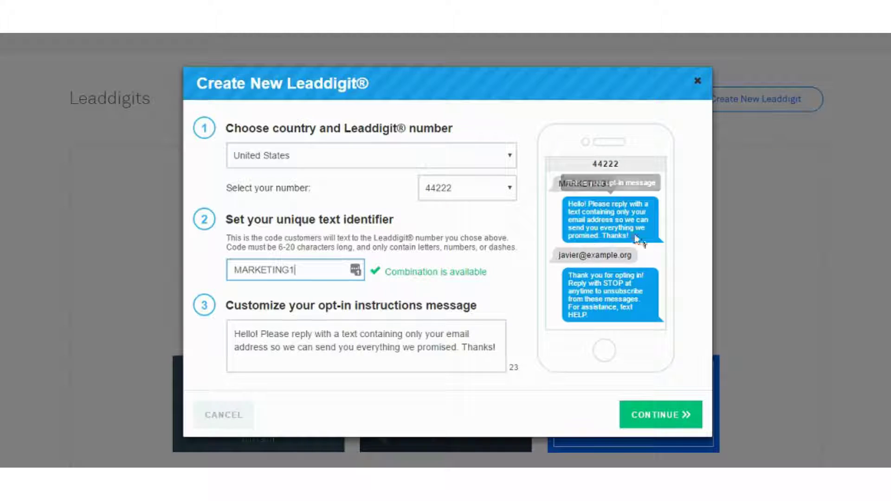
Review the opt-in message preview and close the new Leaddigit setup without creating the Leaddigit
mouse_move(639, 280)
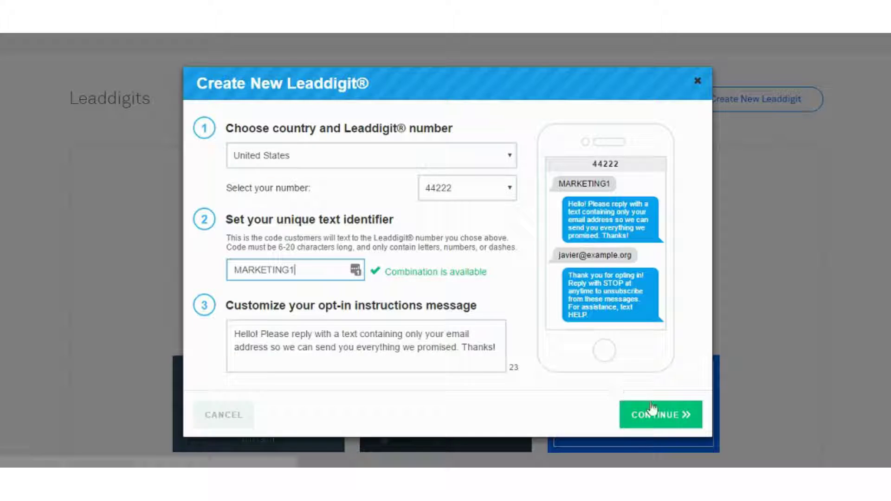
left_click(698, 83)
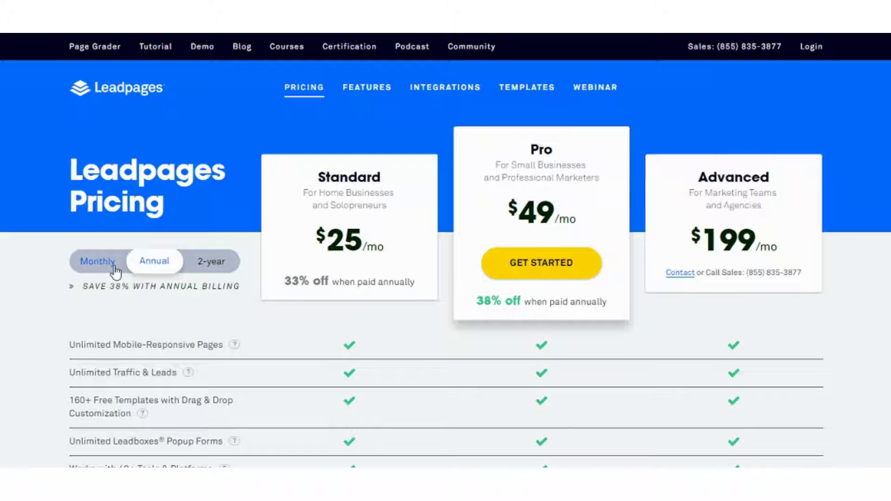
Show the monthly prices of the Leadpages plans, examine the feature comparison, and switch back to annual pricing
left_click(97, 262)
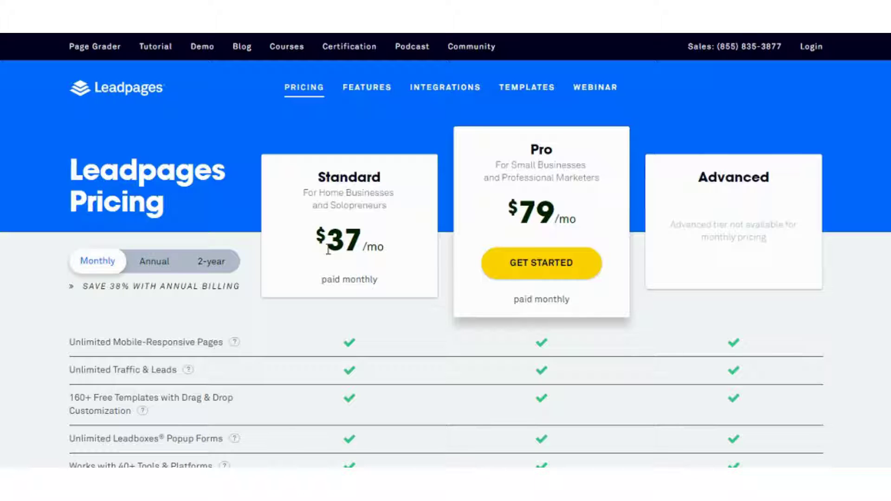
scroll(328, 251, "down", 4)
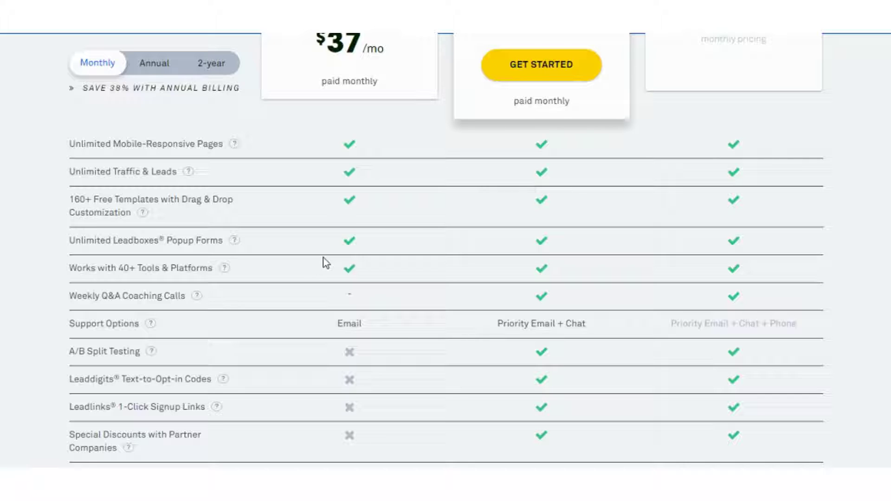
scroll(322, 264, "down", 1)
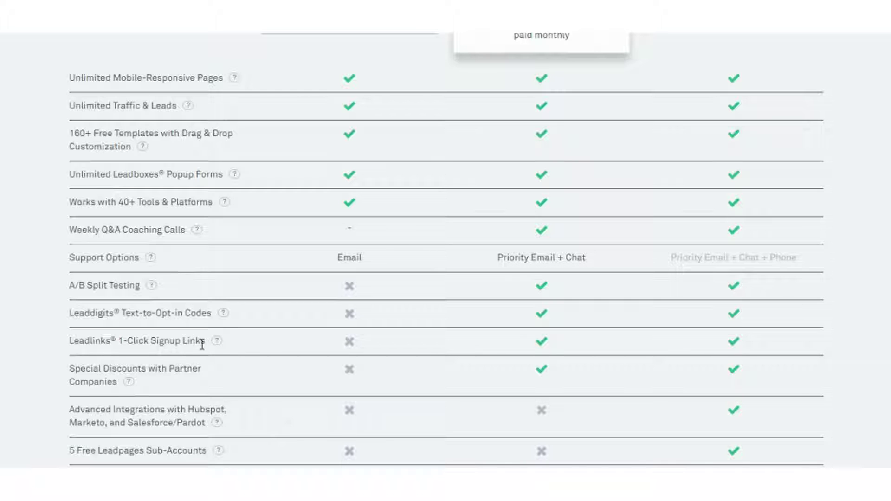
scroll(203, 343, "up", 3)
scroll(202, 346, "up", 2)
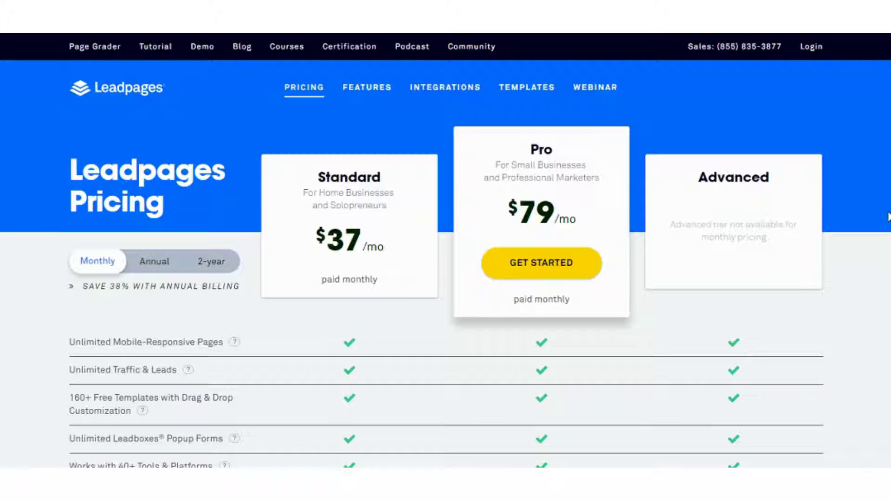
left_click(151, 261)
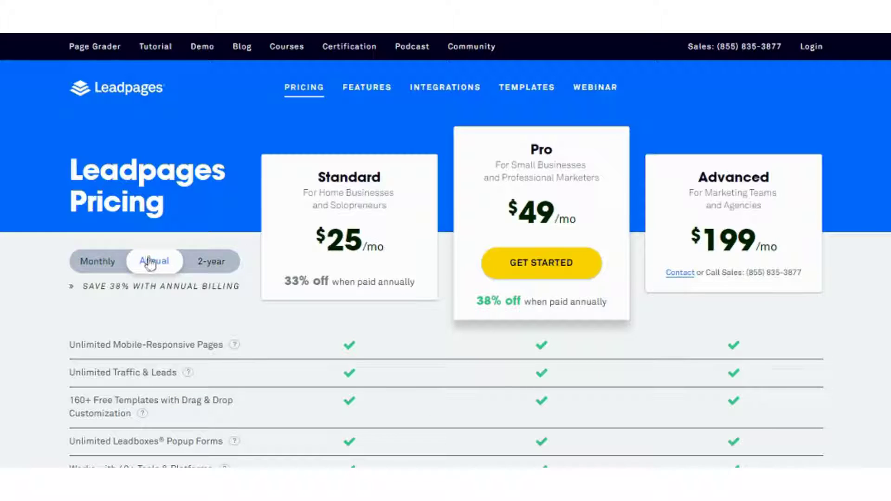